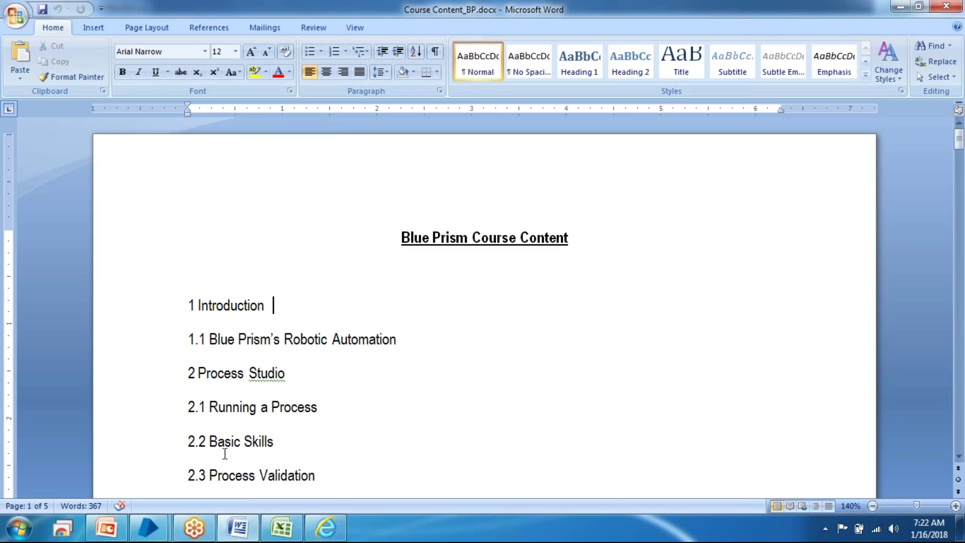
Step: Switch to Blue Prism, close the RPAChallenge object's editing window and bring up the main application window
mouse_move(161, 529)
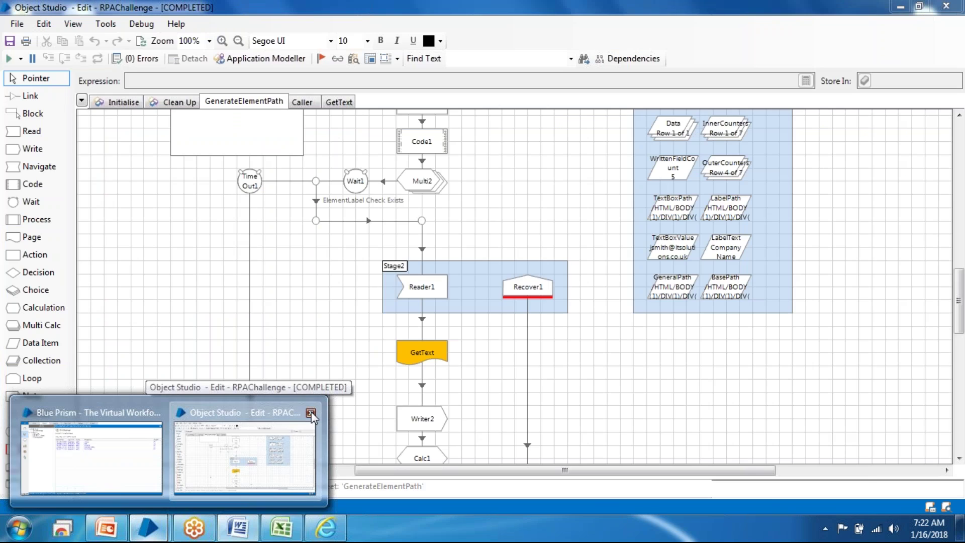
click(312, 412)
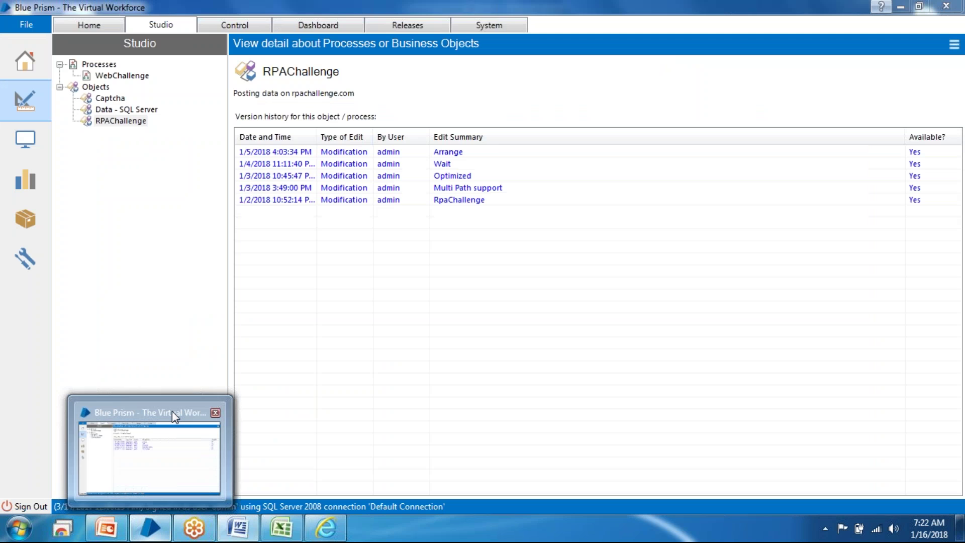
click(172, 411)
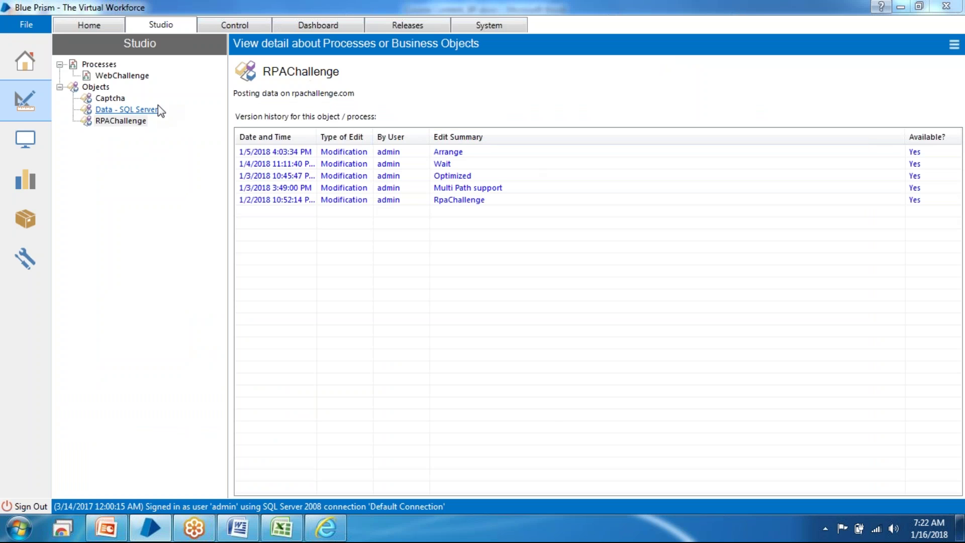
Step: Look through the main areas in order: Home, Studio, Control, Dashboard, Releases and System
click(87, 29)
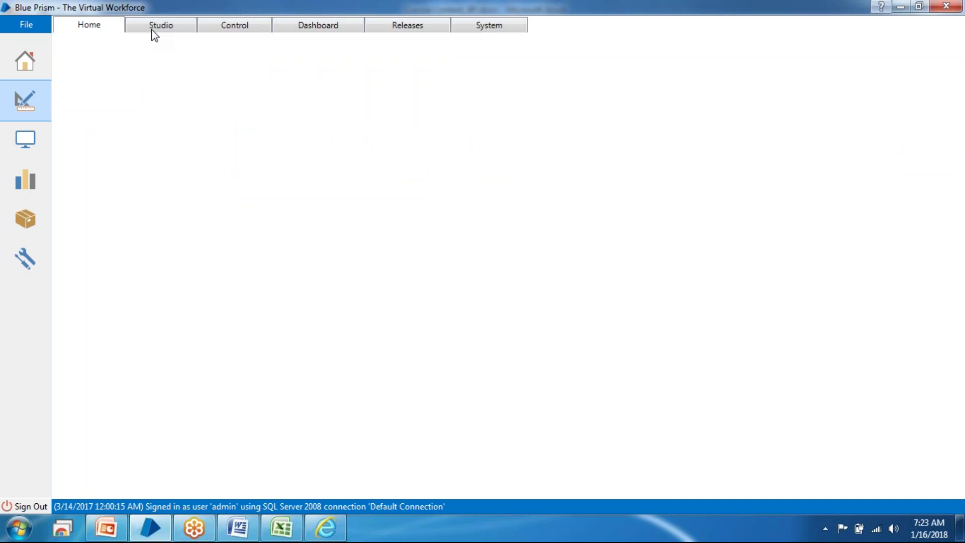
click(153, 31)
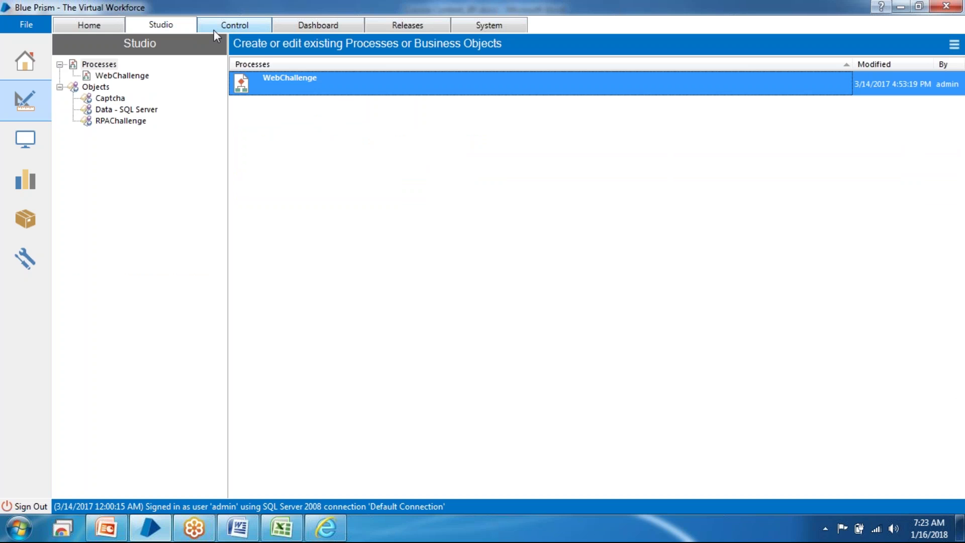
click(214, 31)
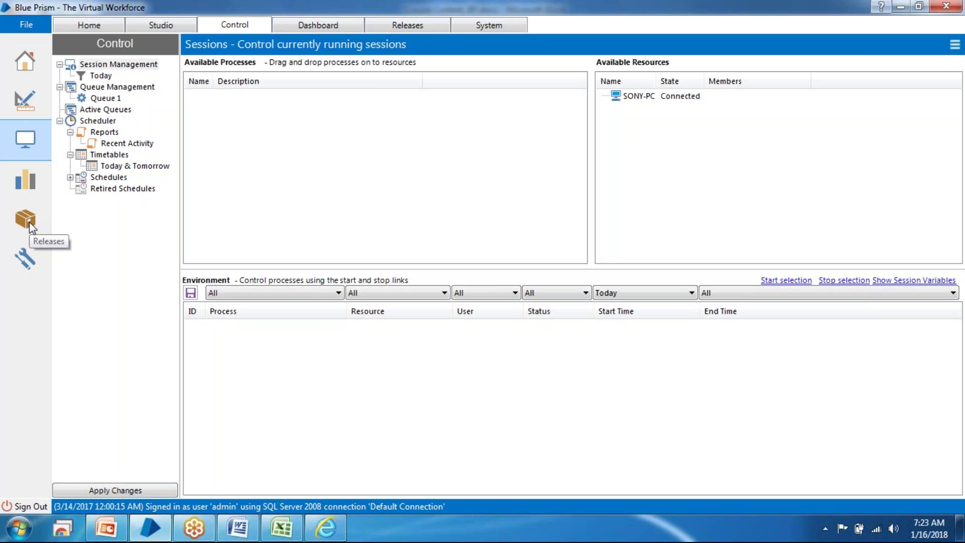
click(25, 182)
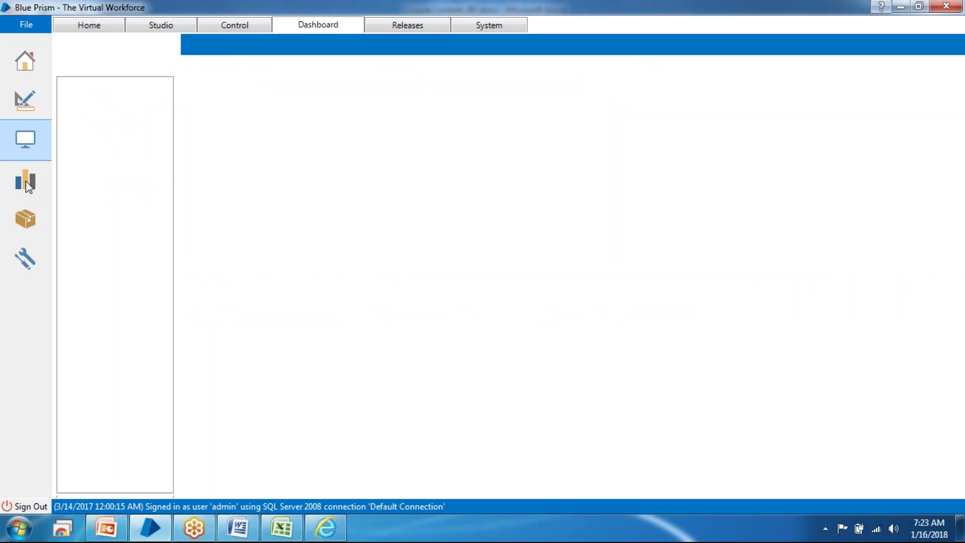
click(26, 219)
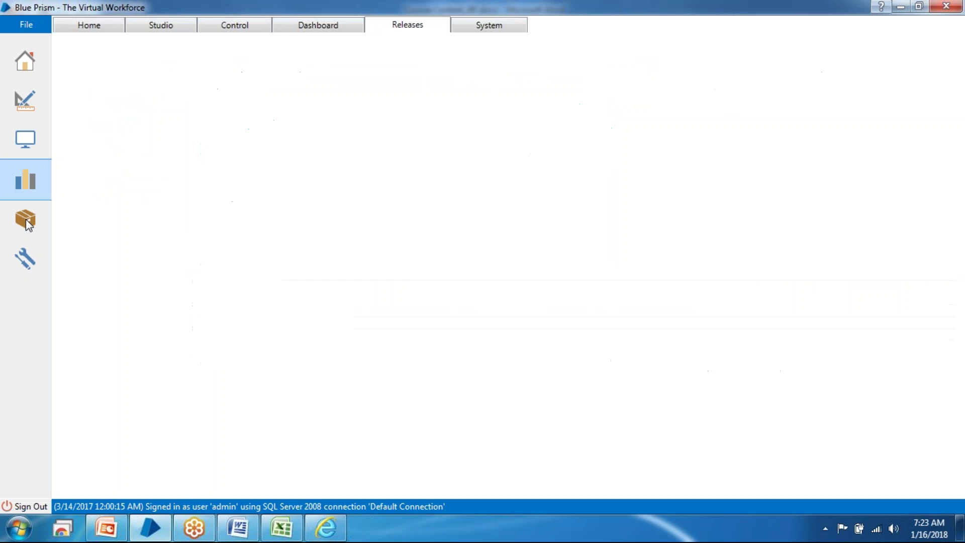
click(25, 260)
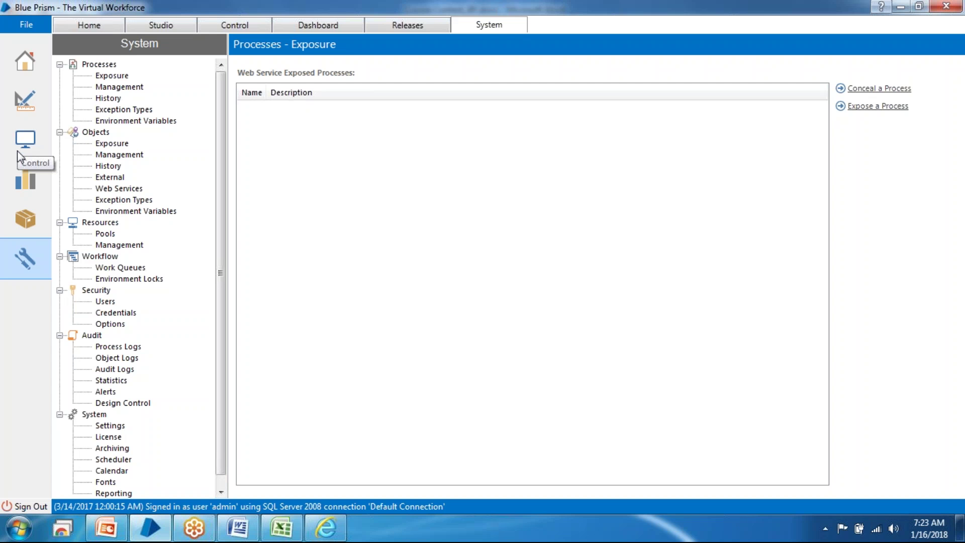
Step: Examine the Home charts, the Studio process list, the Control sessions, the default dashboard and the Releases package overview
click(94, 28)
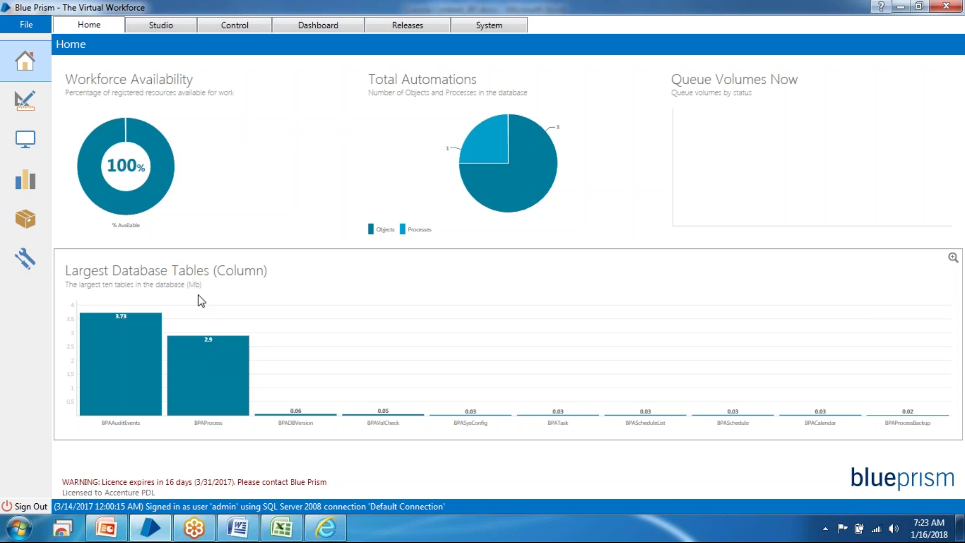
click(165, 29)
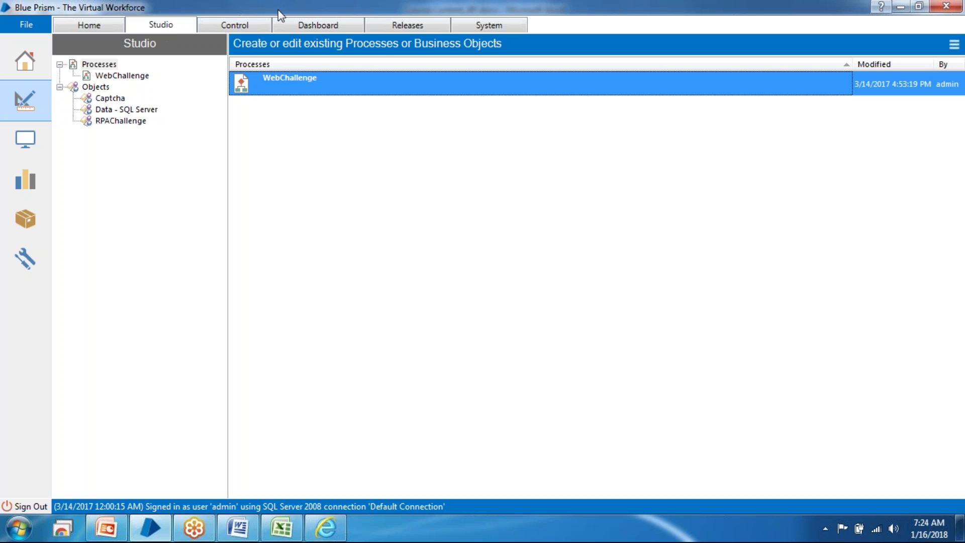
click(250, 25)
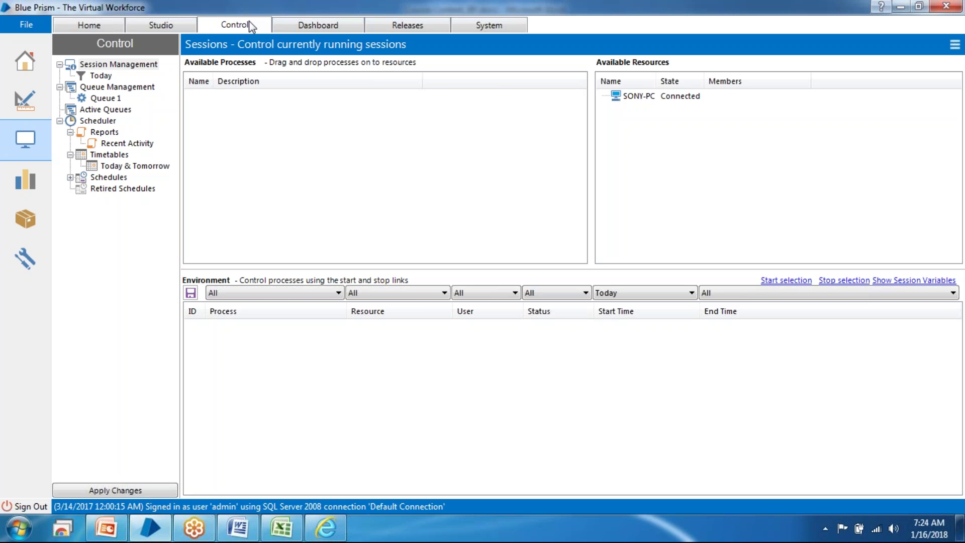
click(291, 26)
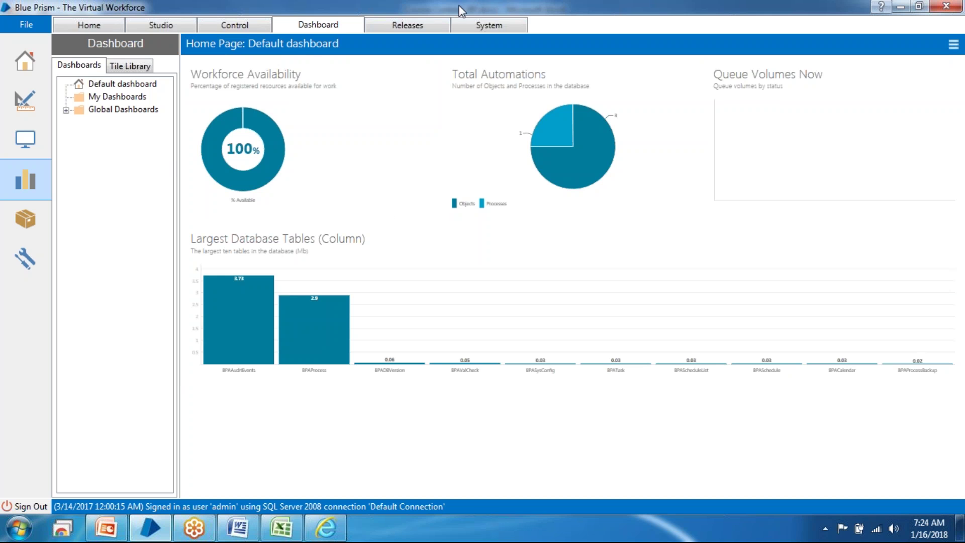
click(415, 29)
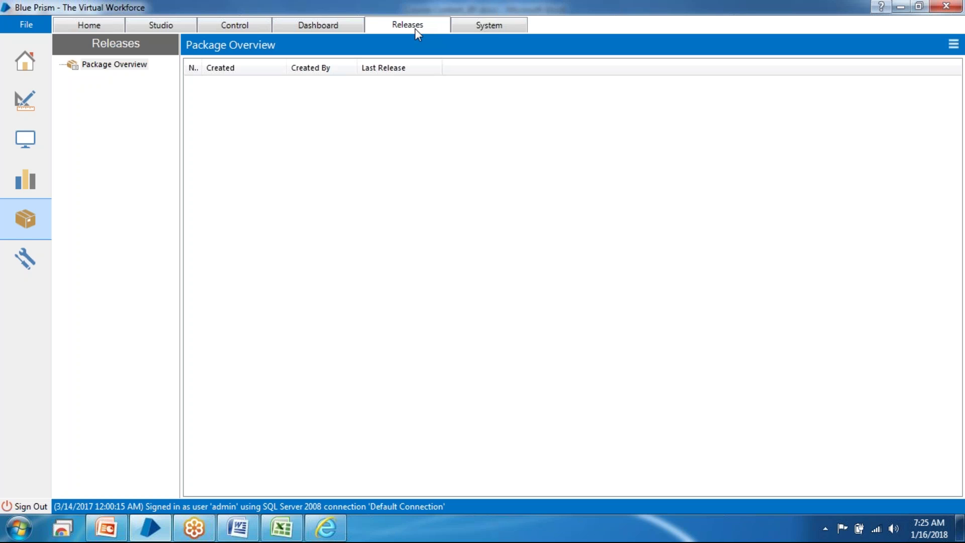
Step: Examine the full System settings tree from Processes down to Reporting, and return to the Studio area
click(484, 27)
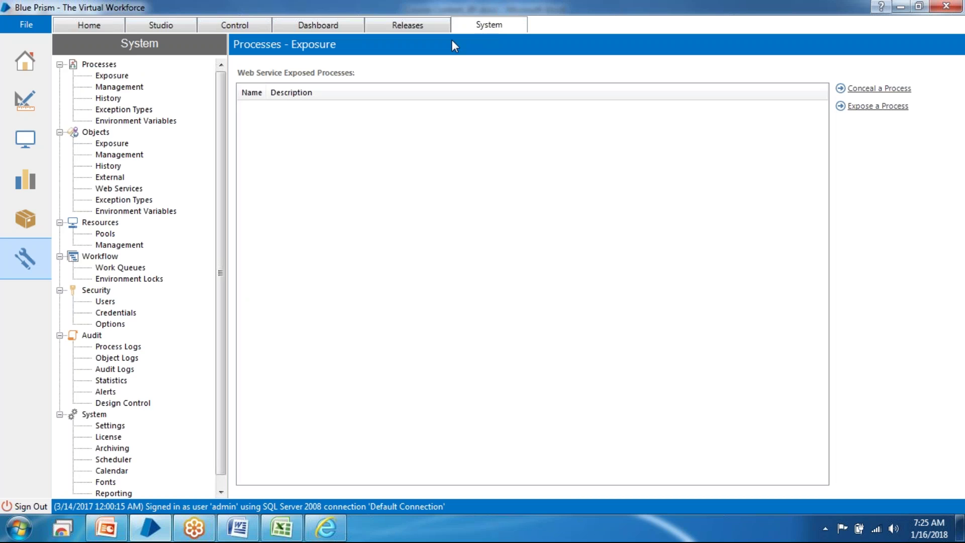
scroll(221, 124, down, 1)
scroll(218, 116, up, 1)
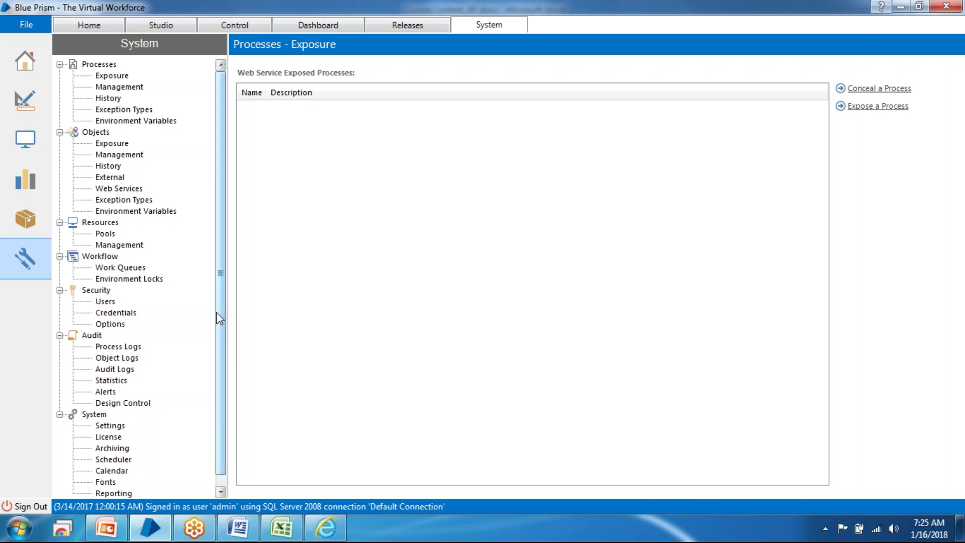
drag(220, 316, 219, 352)
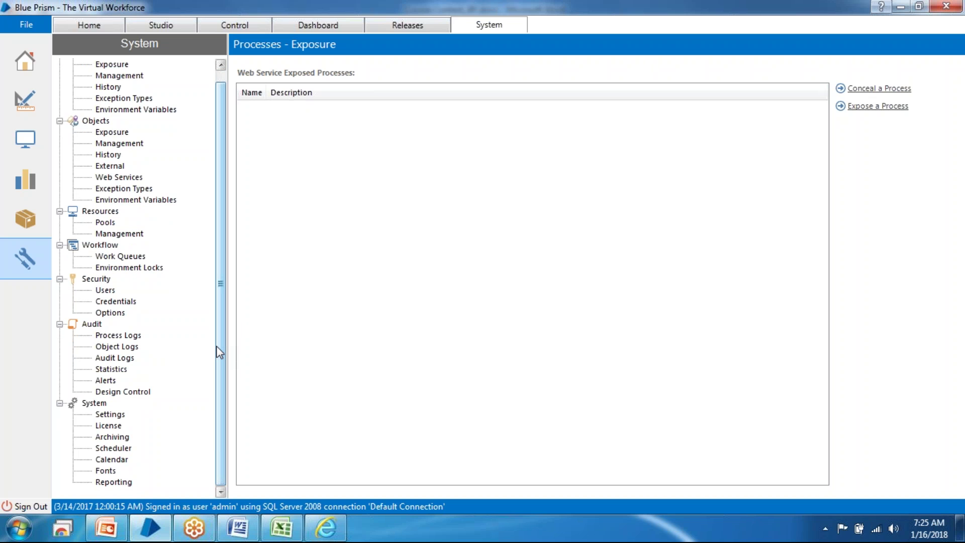
scroll(217, 333, up, 1)
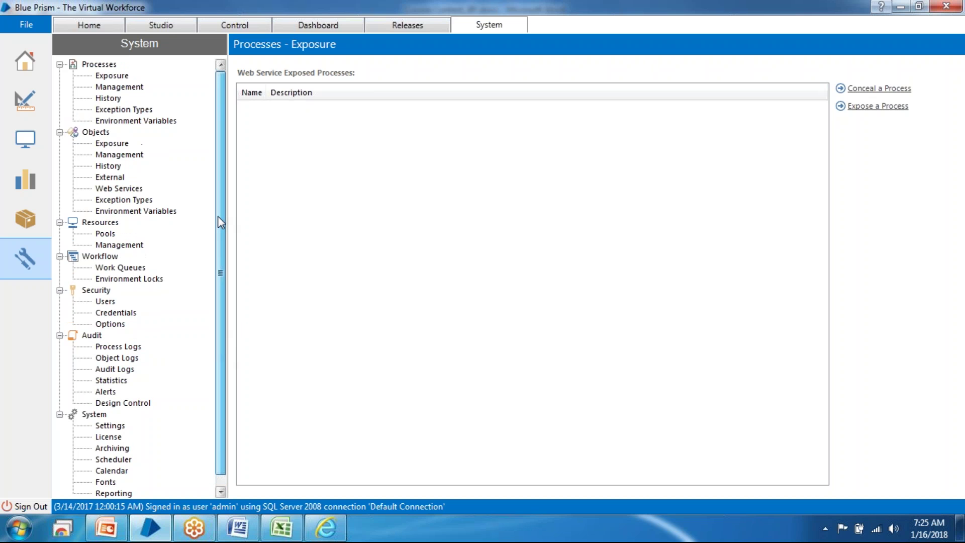
click(162, 23)
Step: Switch to the Course Content_BP document in Word and read the outline from Introduction to Inputs and Outputs, returning to its title
click(238, 528)
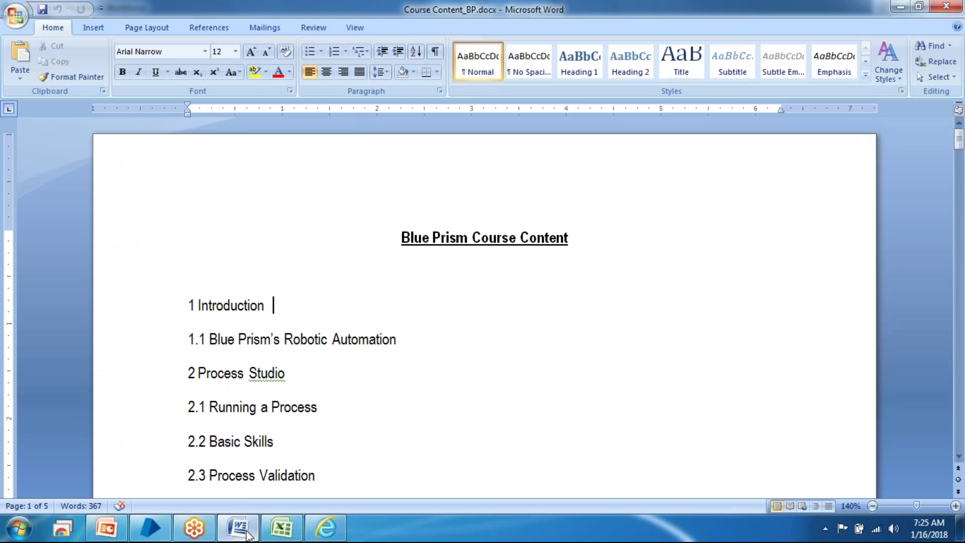
drag(960, 146, 960, 149)
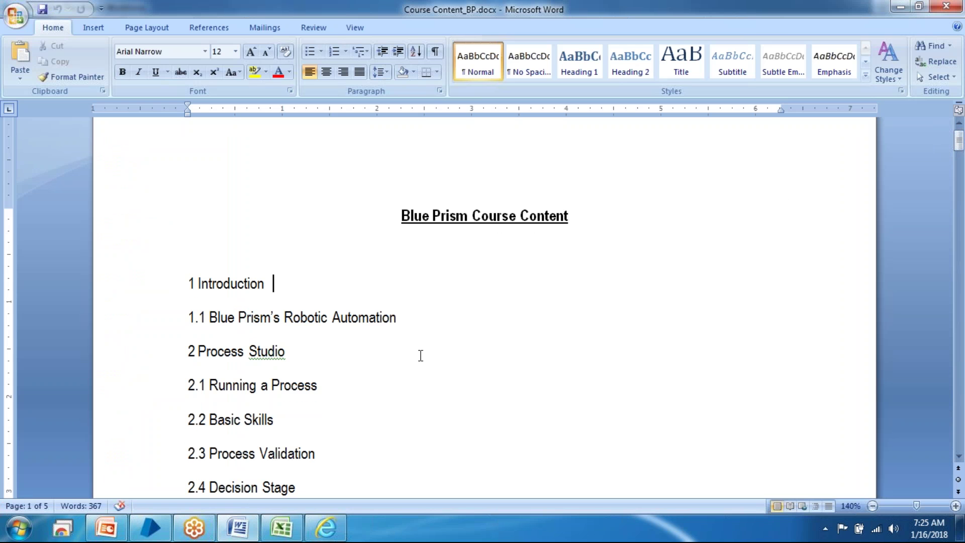
drag(198, 352, 309, 422)
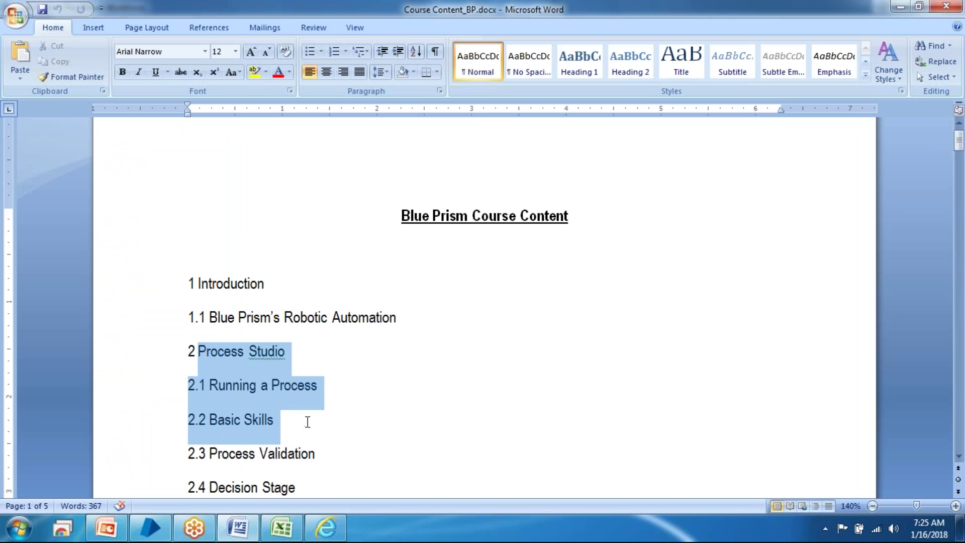
click(353, 427)
key(Down)
key(Down)
key(Down)
key(Down)
key(Down)
key(Down)
key(Down)
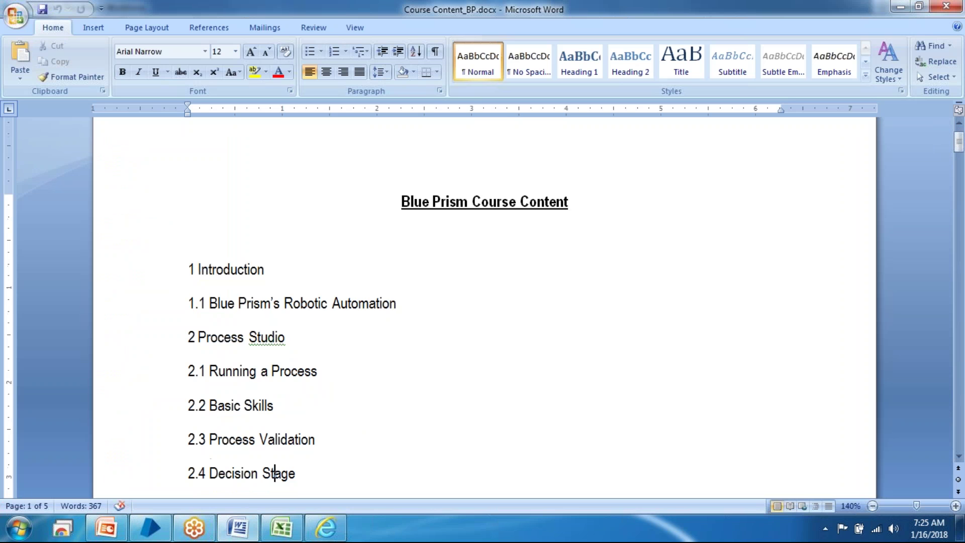
key(Down)
key(Down)
key(Down)
key(Down)
key(Down)
key(Down)
key(Down)
key(Down)
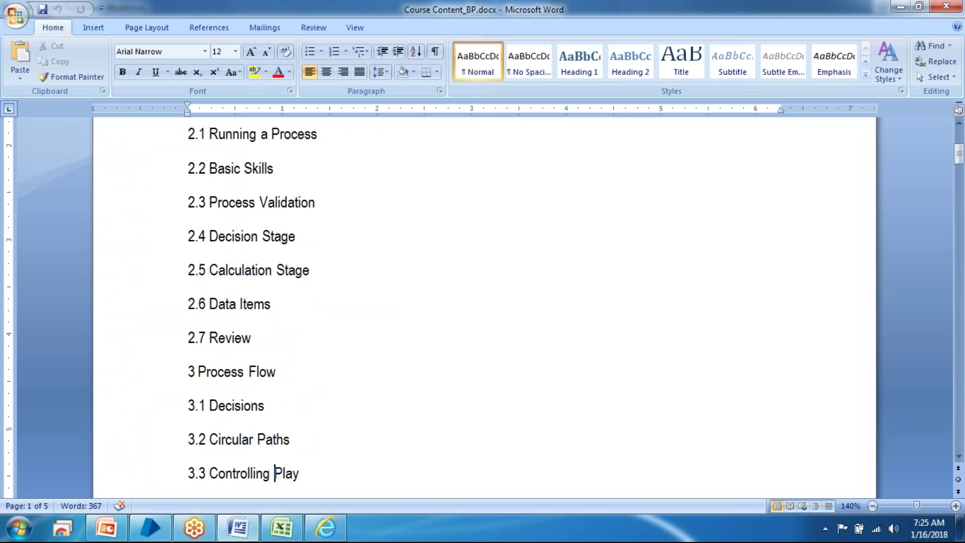
key(Down)
key(Down)
key(Down)
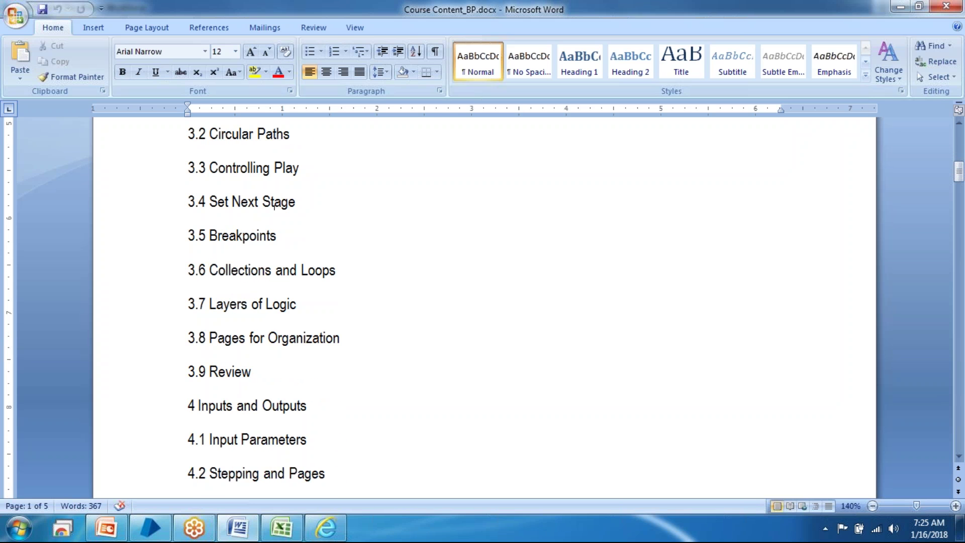
key(Up)
key(Up)
key(Up)
key(Up)
key(Up)
key(Up)
key(Up)
key(Up)
key(Up)
key(Up)
key(Up)
key(Up)
key(Up)
key(Up)
key(Up)
key(Up)
key(Up)
key(Up)
key(Up)
key(Up)
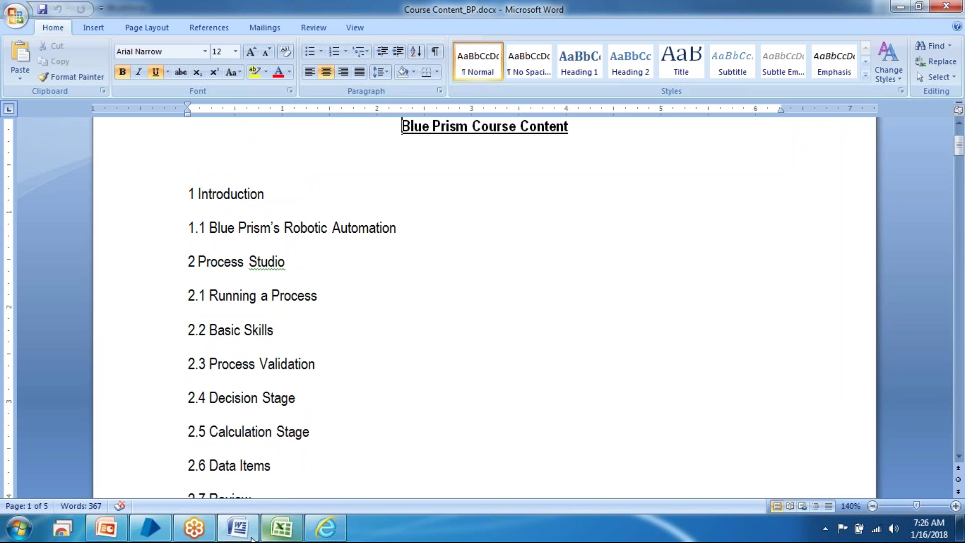
Step: Switch back to Blue Prism and compare the contents of the Processes and Objects groups in Studio
click(157, 537)
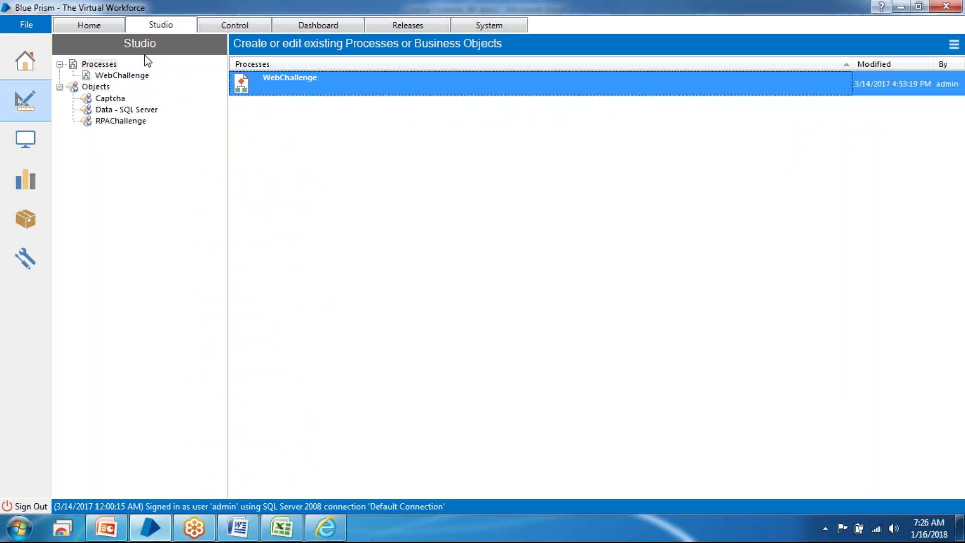
click(93, 65)
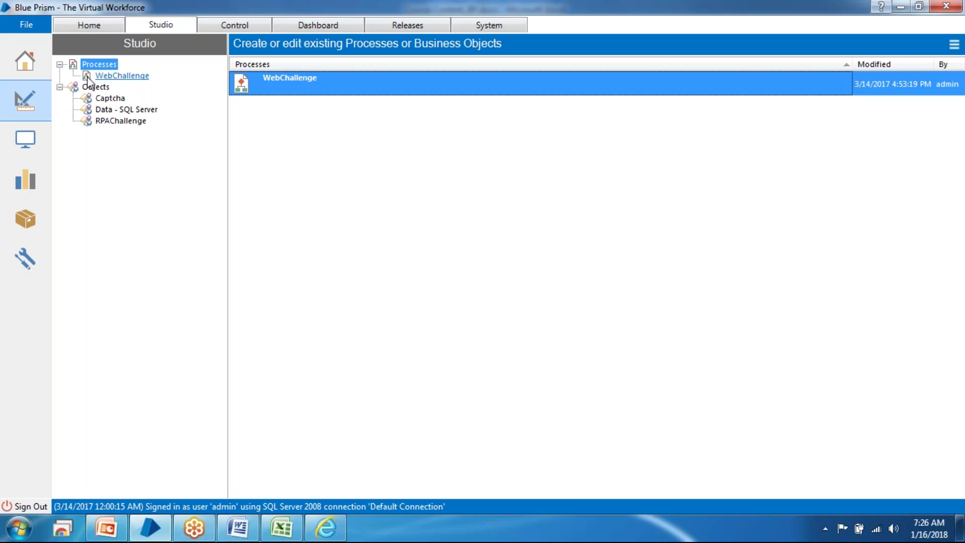
click(92, 88)
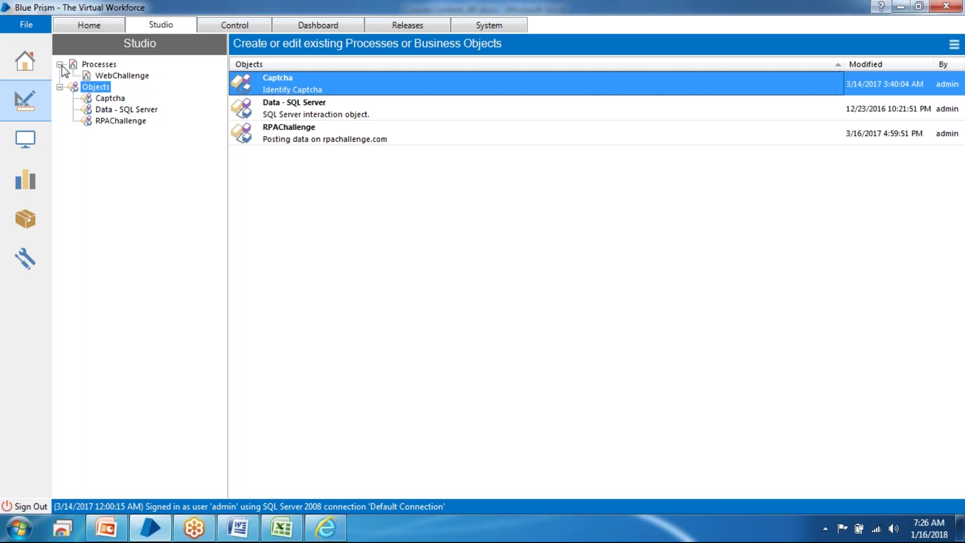
click(88, 64)
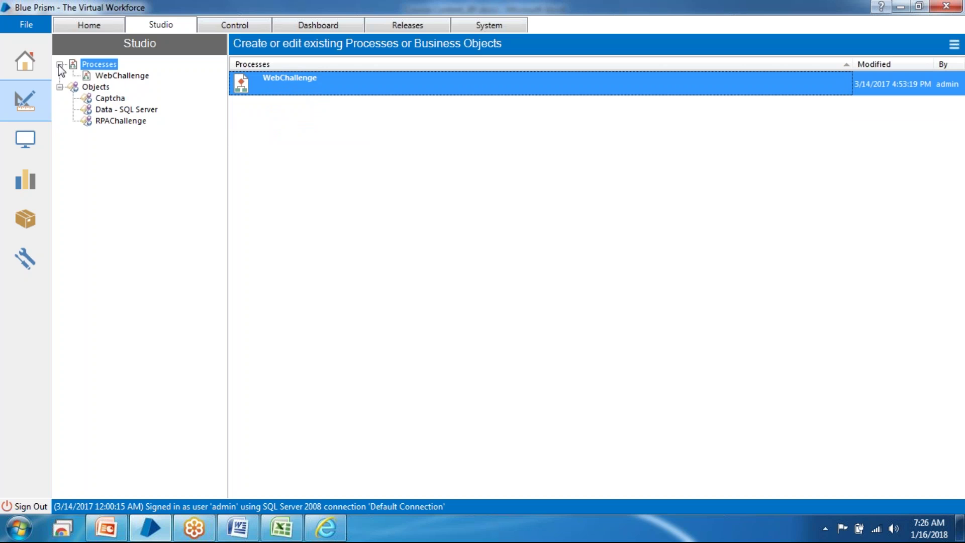
click(94, 88)
click(98, 65)
Step: Open the WebChallenge process for editing and add an Action stage and a Choice stage beside the Start–End flow
click(119, 76)
double_click(121, 76)
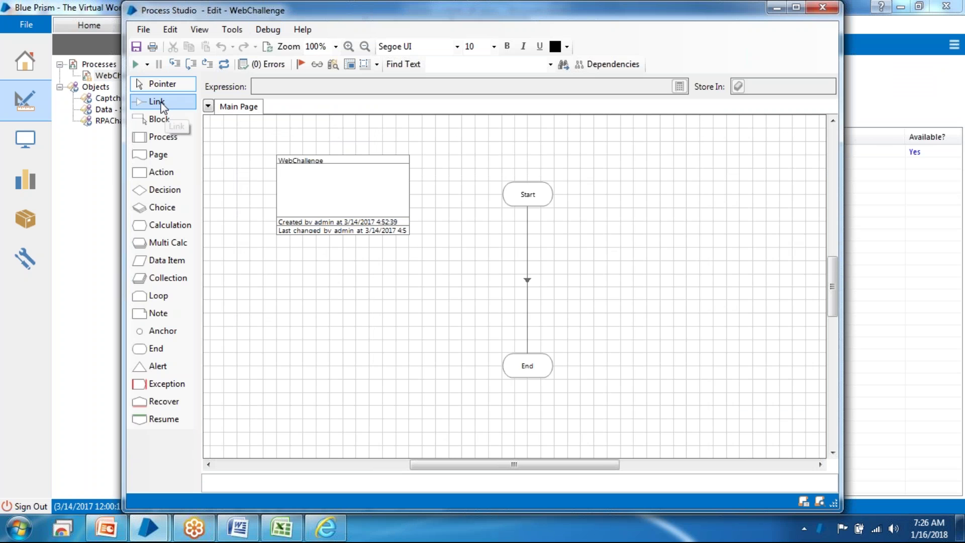
drag(141, 176, 276, 261)
double_click(162, 207)
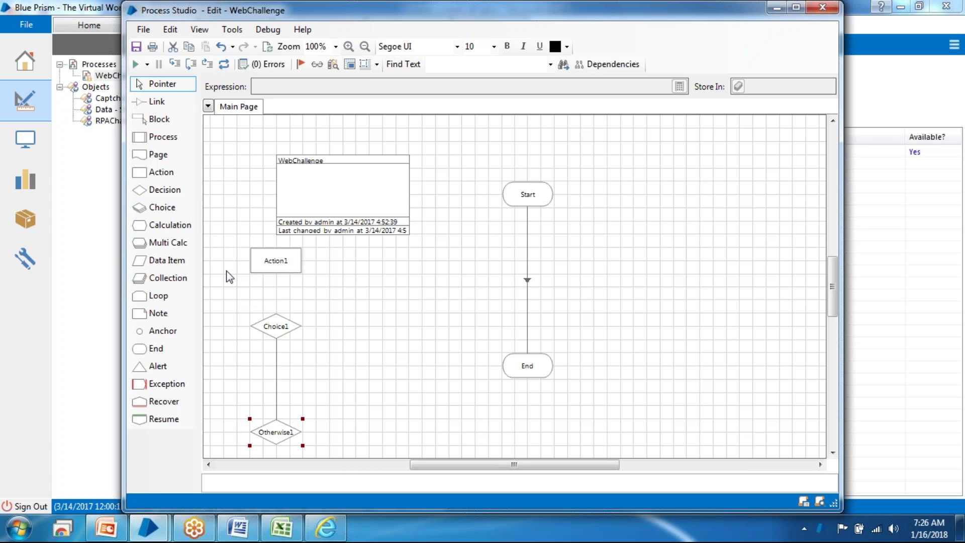
Step: Cancel adding a new page to WebChallenge and close the process, discarding its unsaved changes
drag(154, 156, 436, 304)
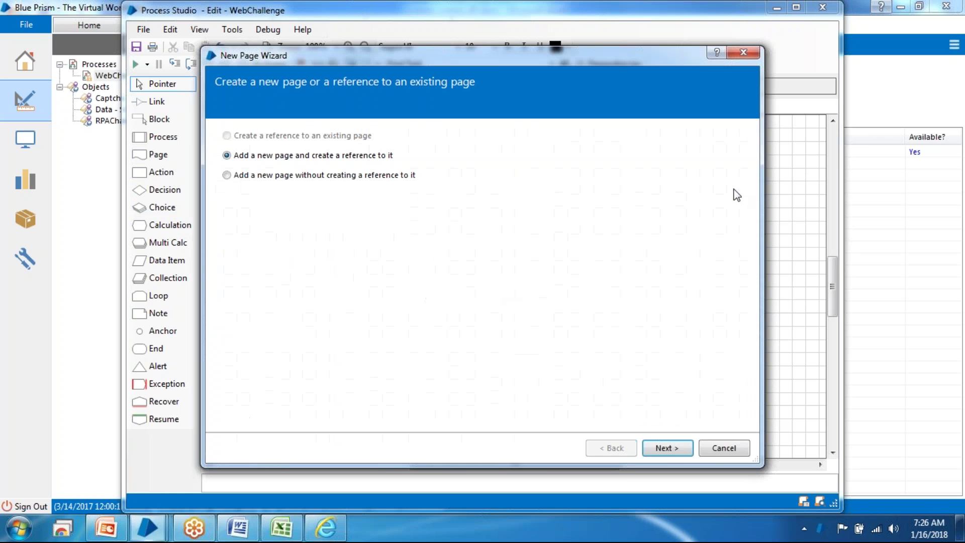
click(722, 449)
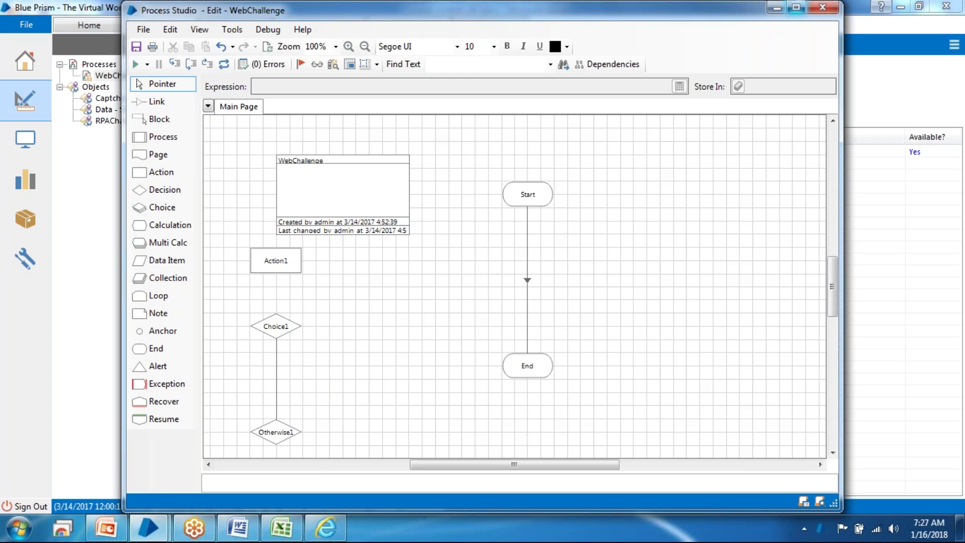
click(822, 8)
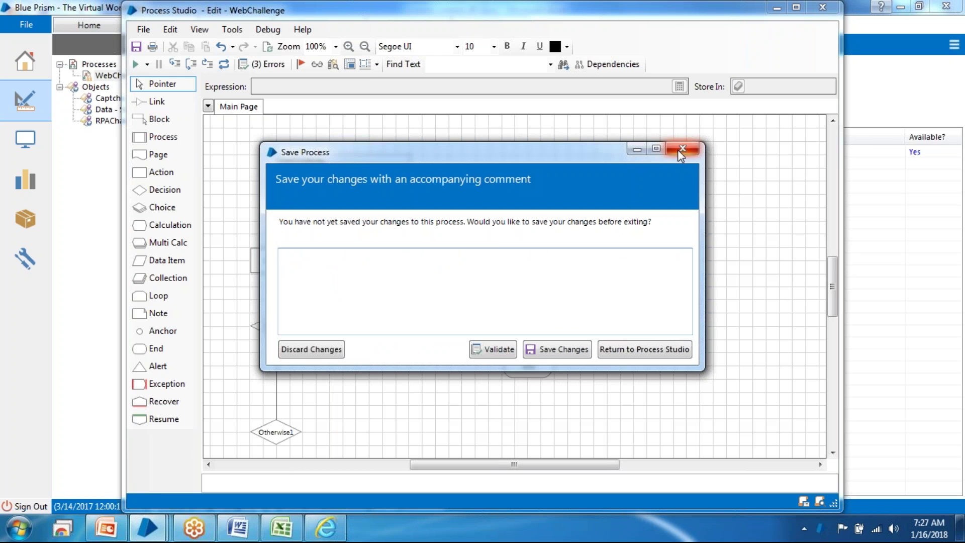
click(307, 351)
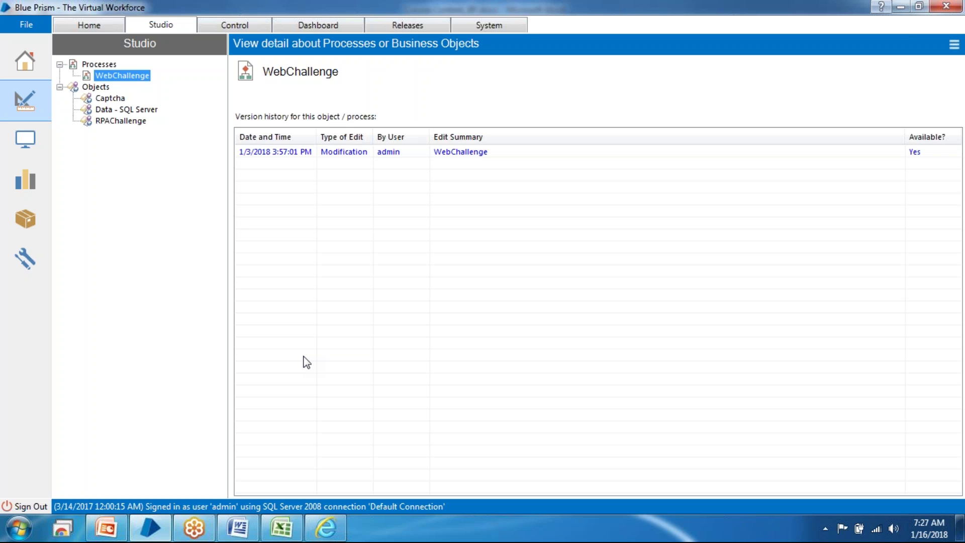
Step: Open the Captcha object in Object Studio to view its Initialise page, stage types and Application Modeller command, and close it
click(124, 102)
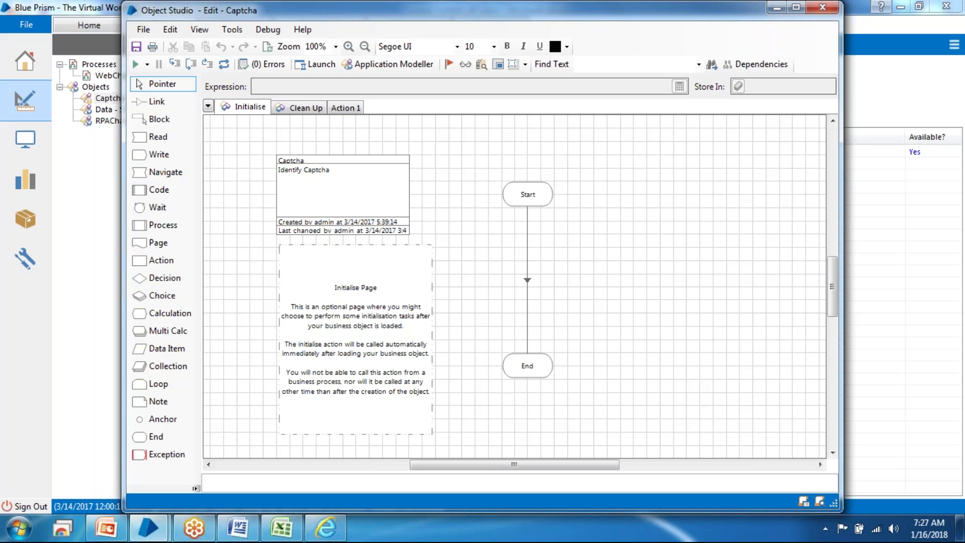
double_click(629, 16)
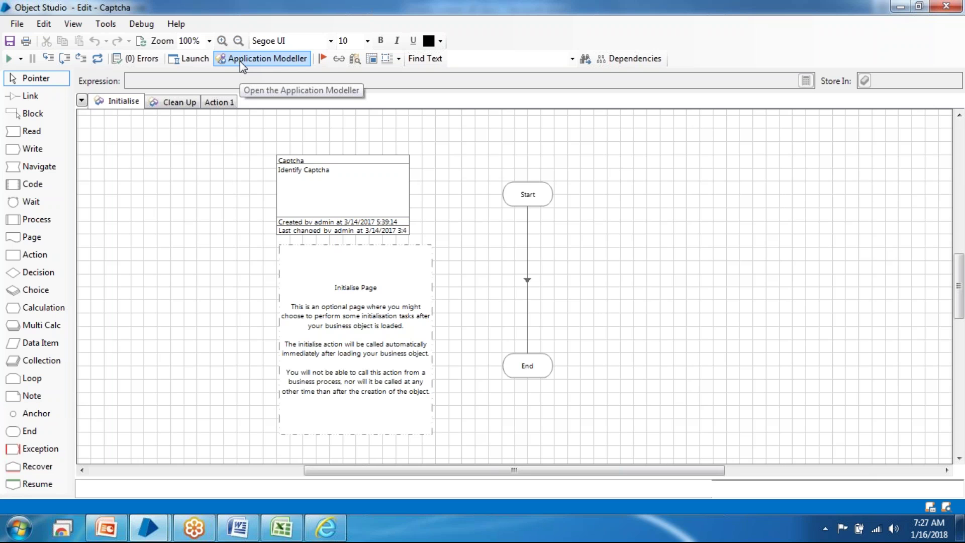
click(947, 9)
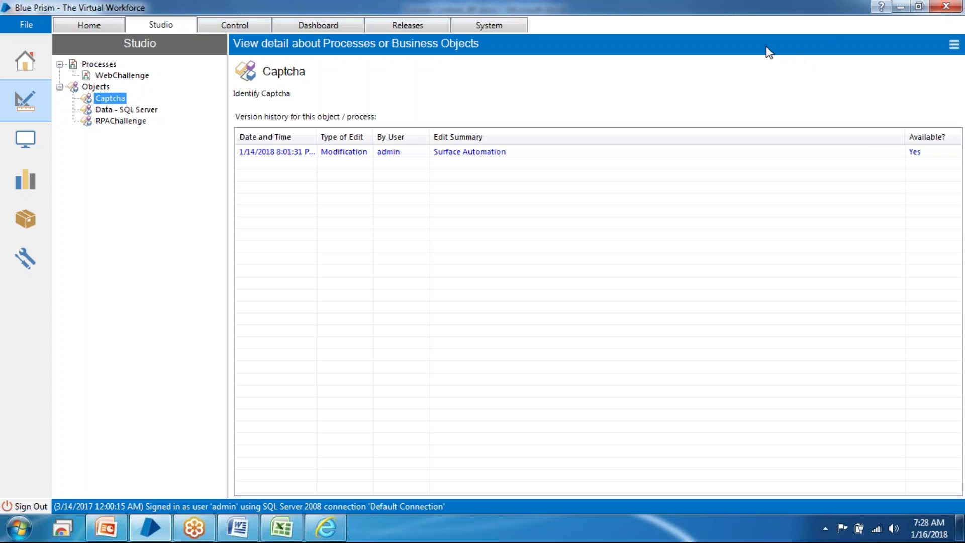
double_click(112, 100)
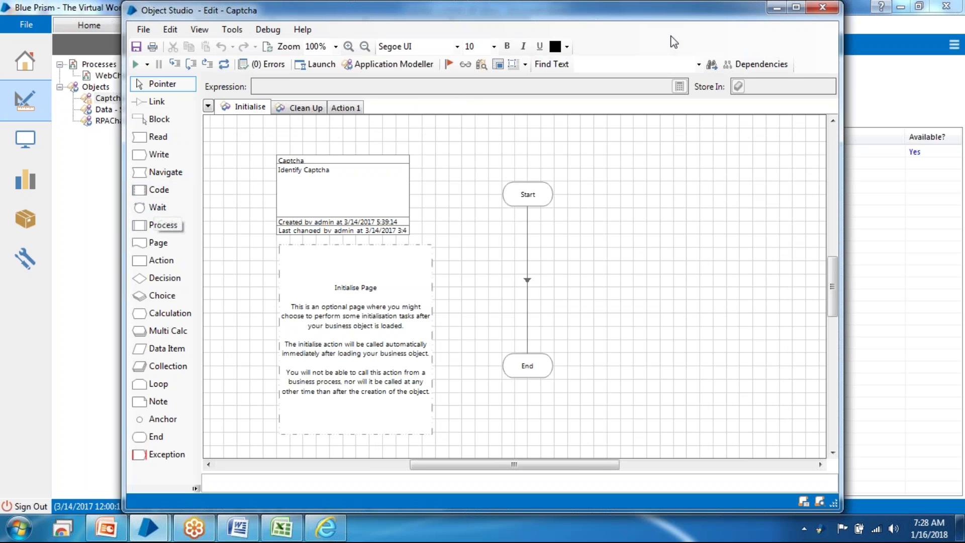
click(822, 8)
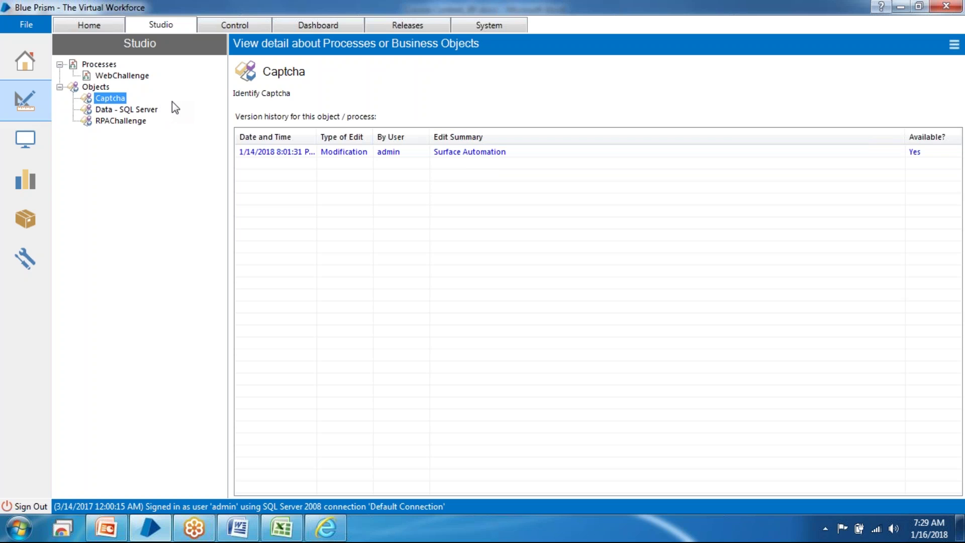
Step: Reopen the Captcha object, review its Action 1, Initialise and Clean Up pages, and close it
double_click(123, 102)
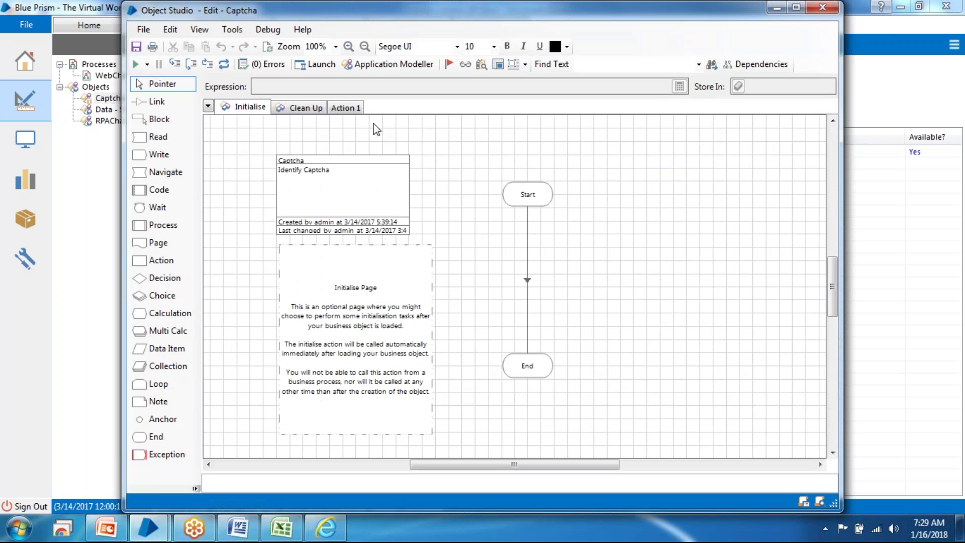
click(346, 107)
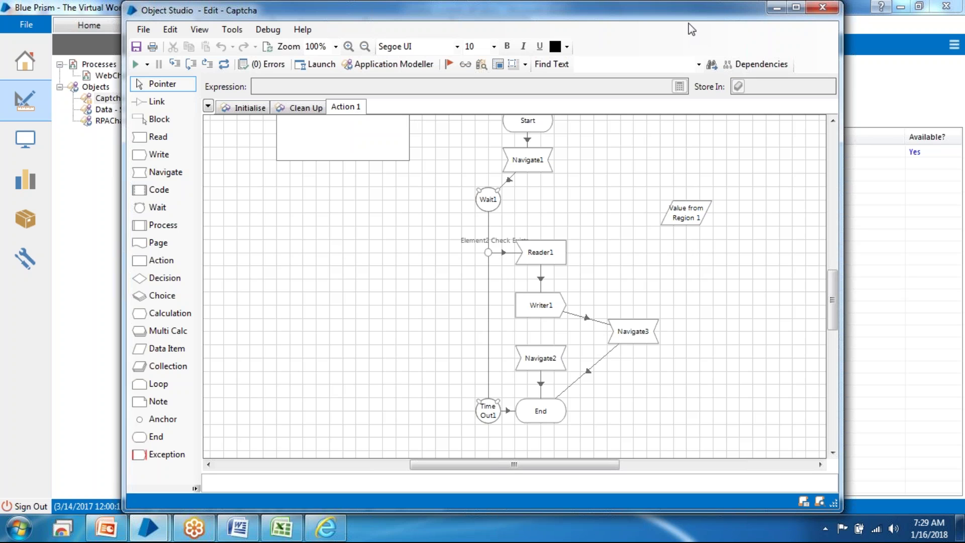
click(262, 109)
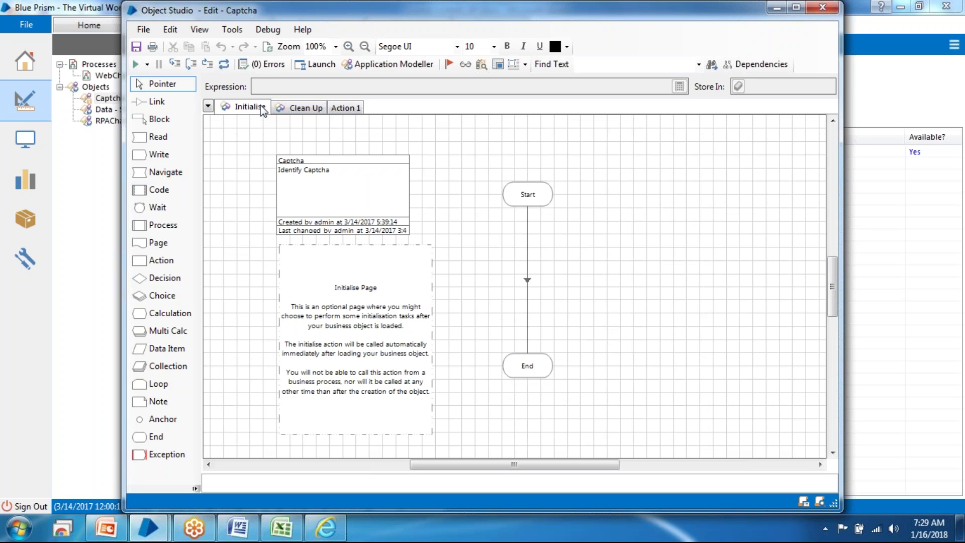
click(315, 110)
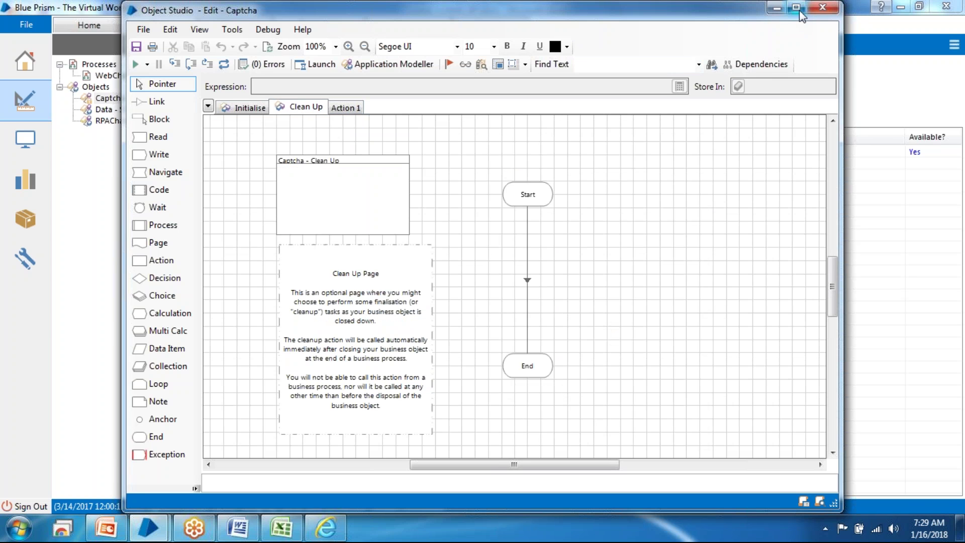
click(821, 7)
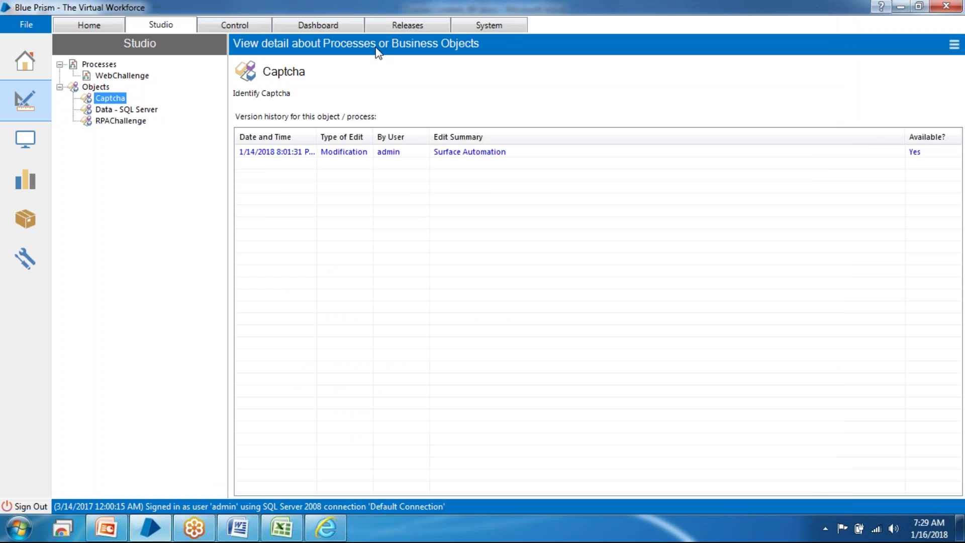
Step: Open the Data - SQL Server object full screen, look through its range of action pages, and close it
click(132, 110)
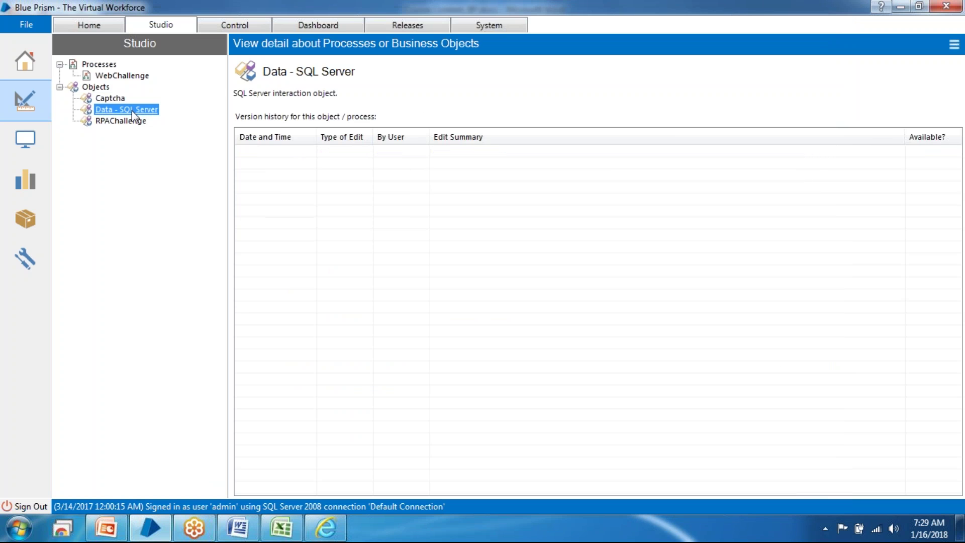
double_click(126, 110)
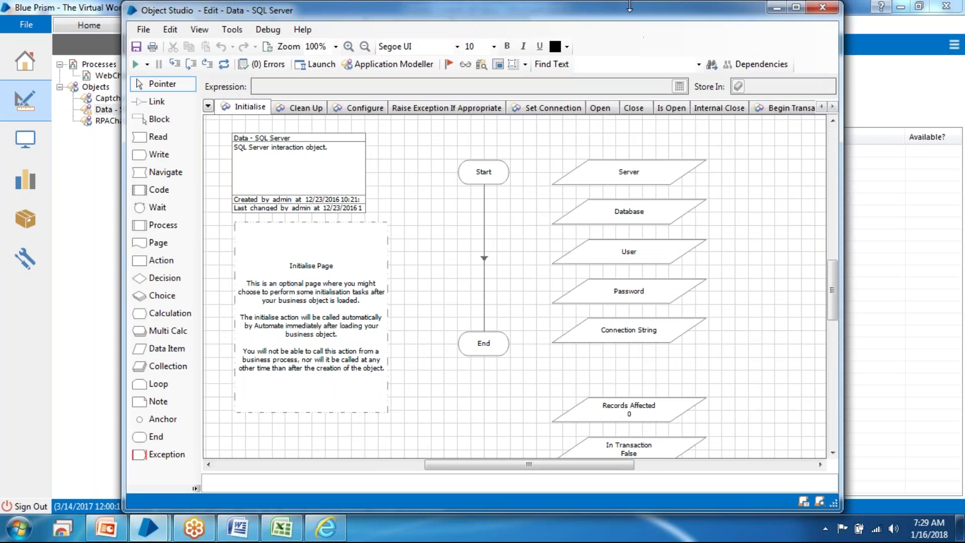
click(796, 7)
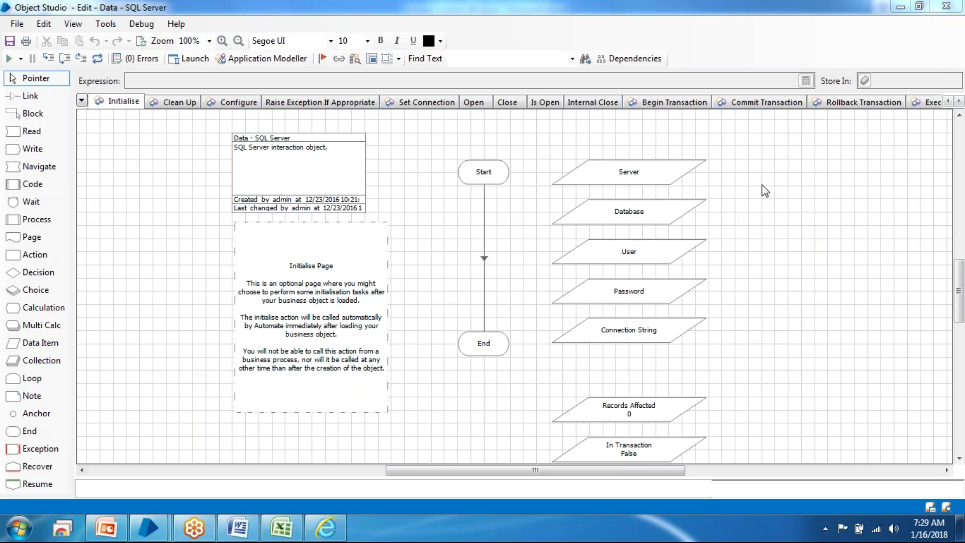
click(959, 102)
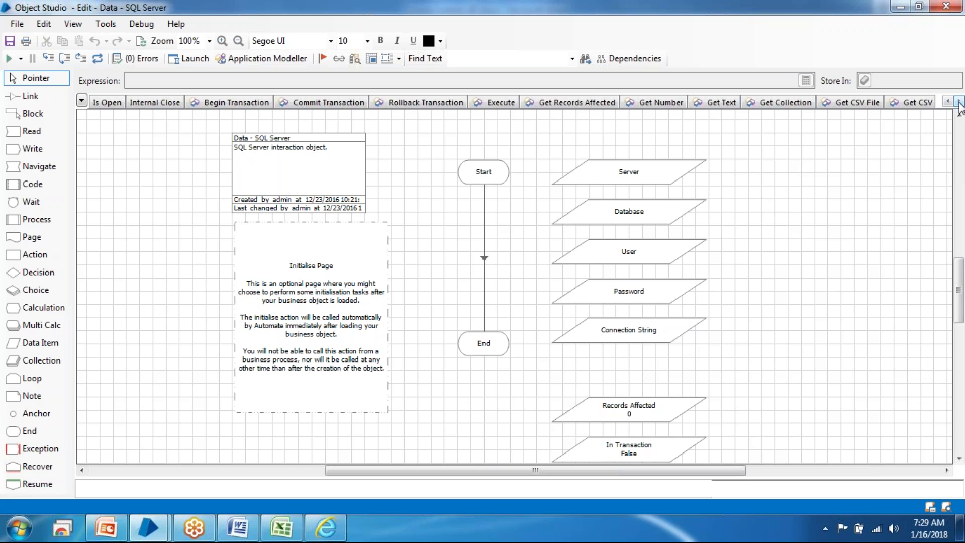
click(946, 6)
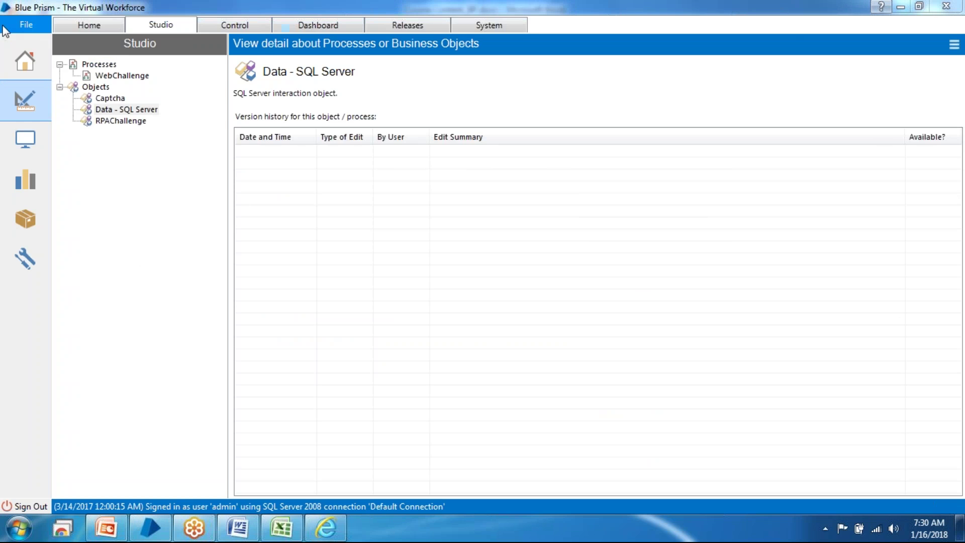
Step: Examine the import and export commands and the details of the Captcha, Data - SQL Server and RPAChallenge objects
click(33, 31)
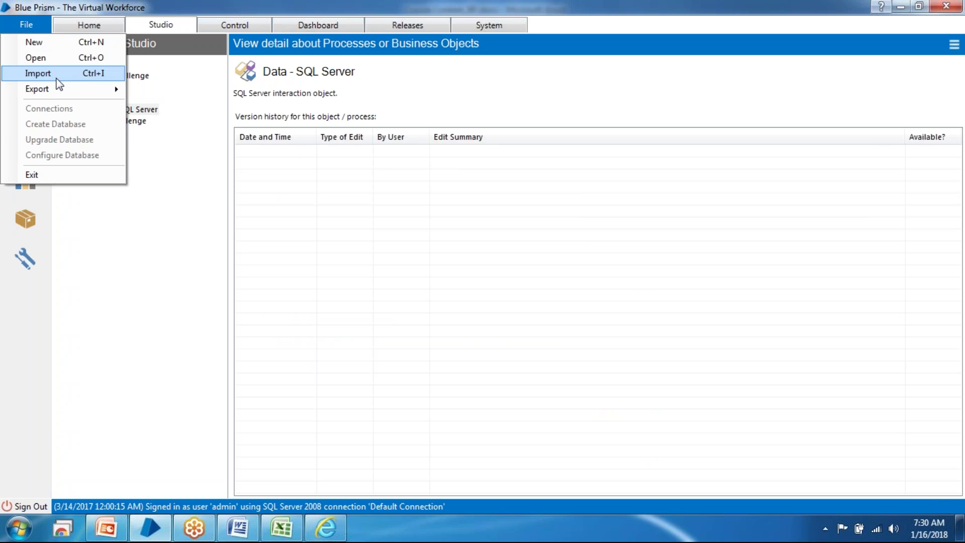
click(201, 223)
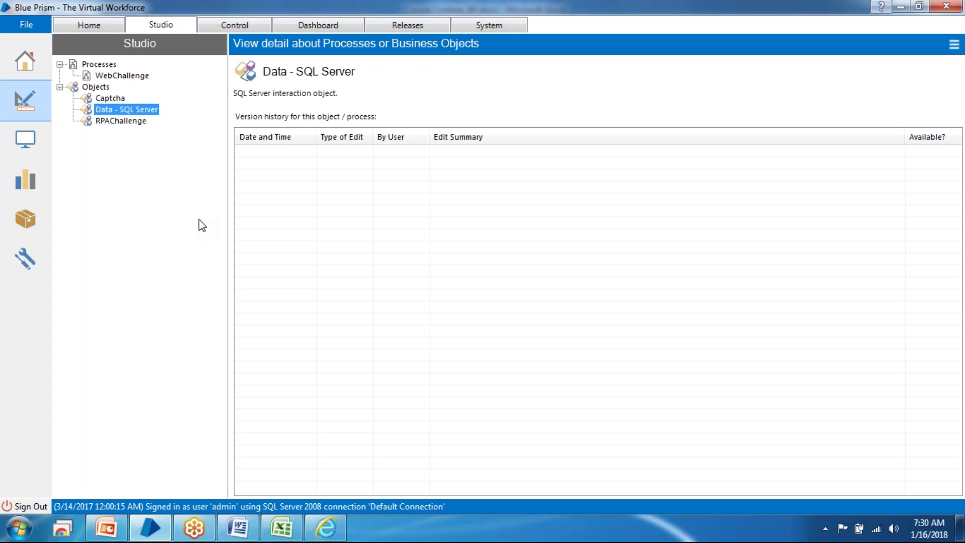
click(110, 98)
click(112, 109)
click(115, 122)
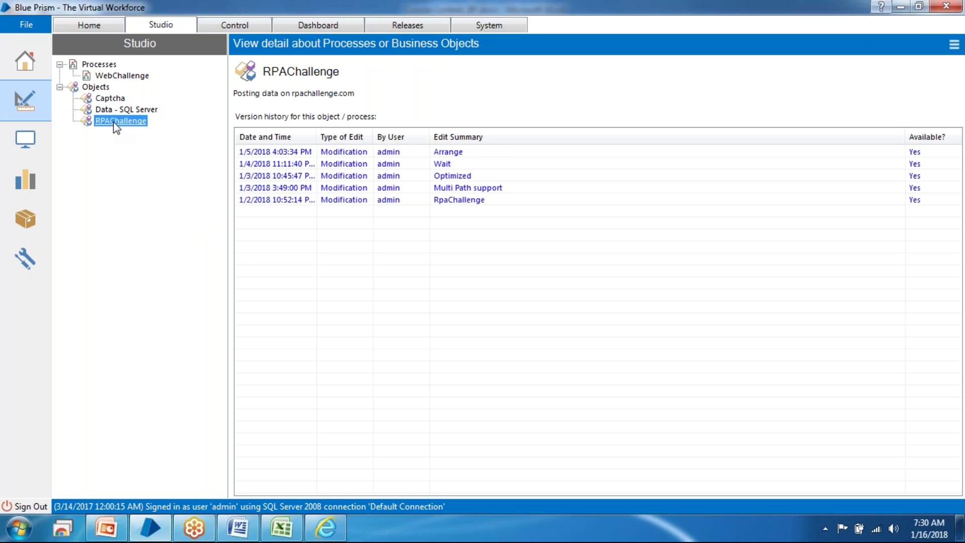
right_click(115, 126)
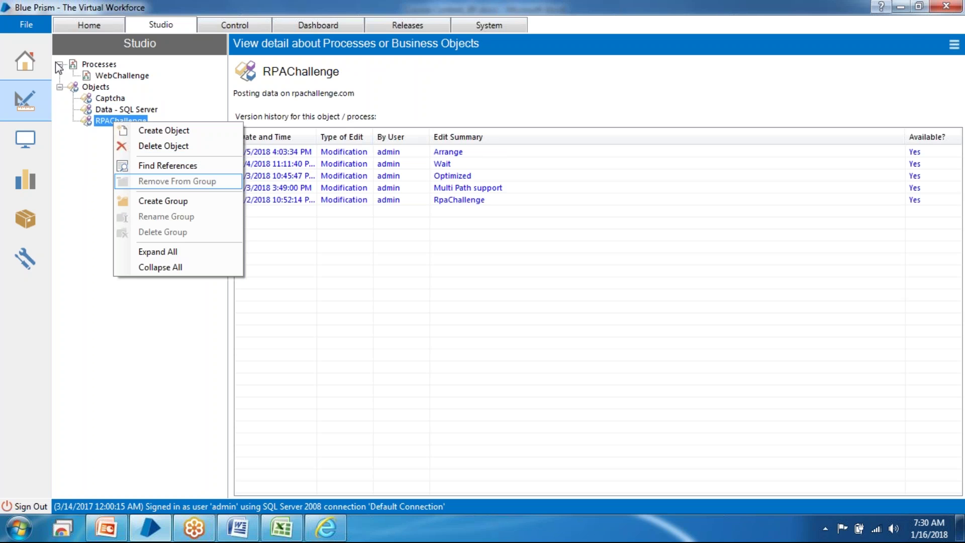
click(17, 19)
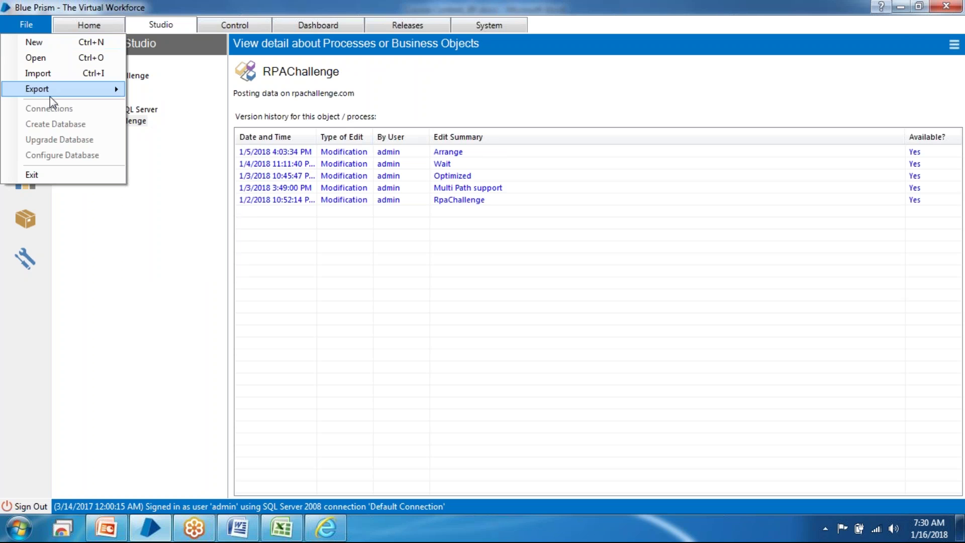
mouse_move(50, 95)
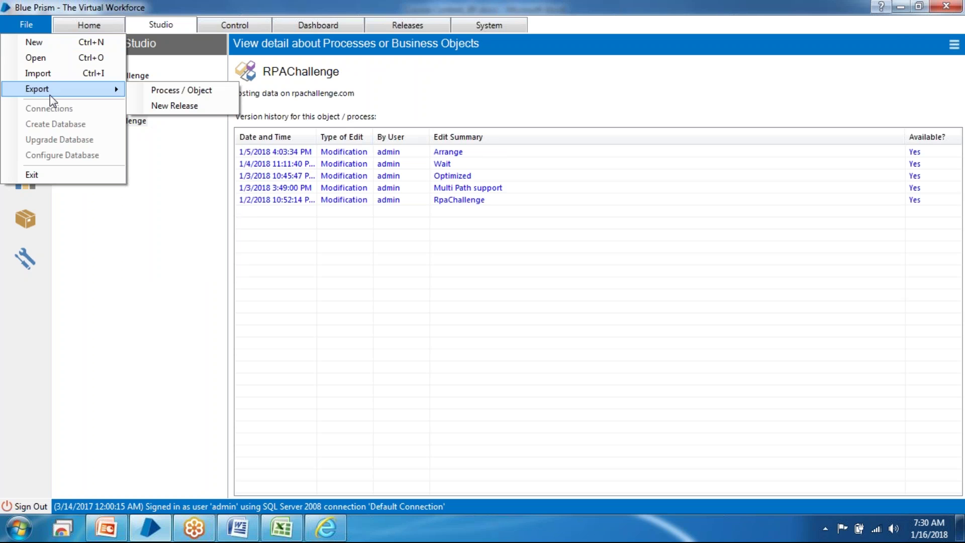
click(188, 205)
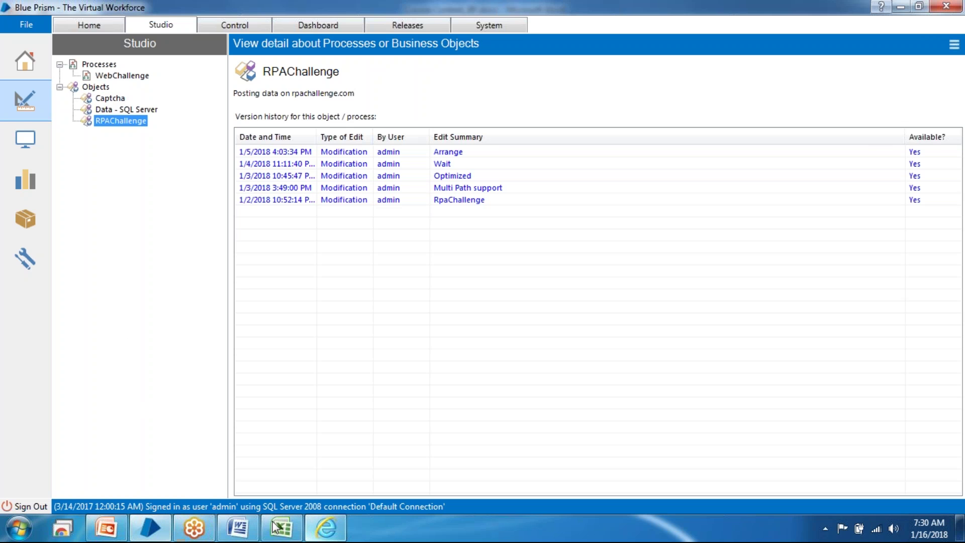
Step: Switch to the Course Content_BP document in Word to check the Process Studio topics, and return to Blue Prism
click(239, 528)
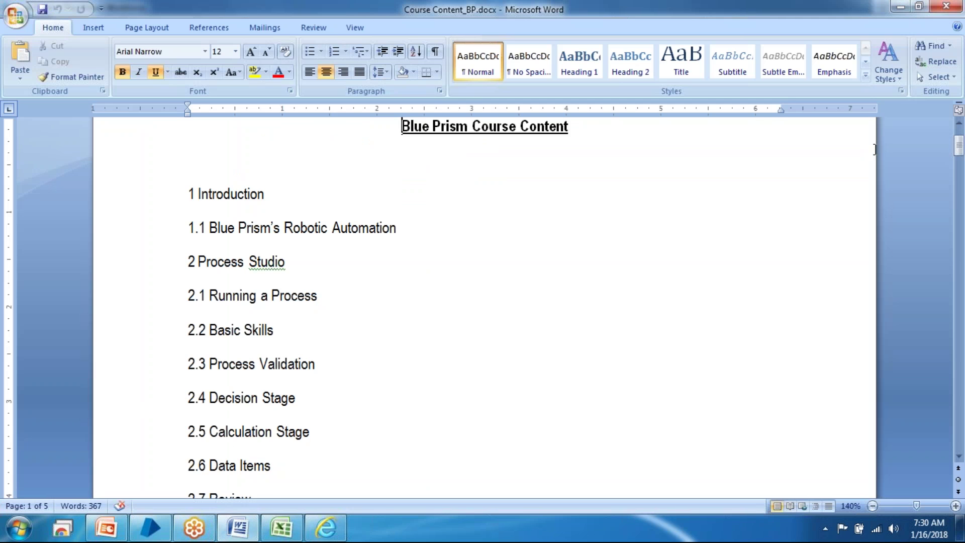
drag(958, 144, 958, 148)
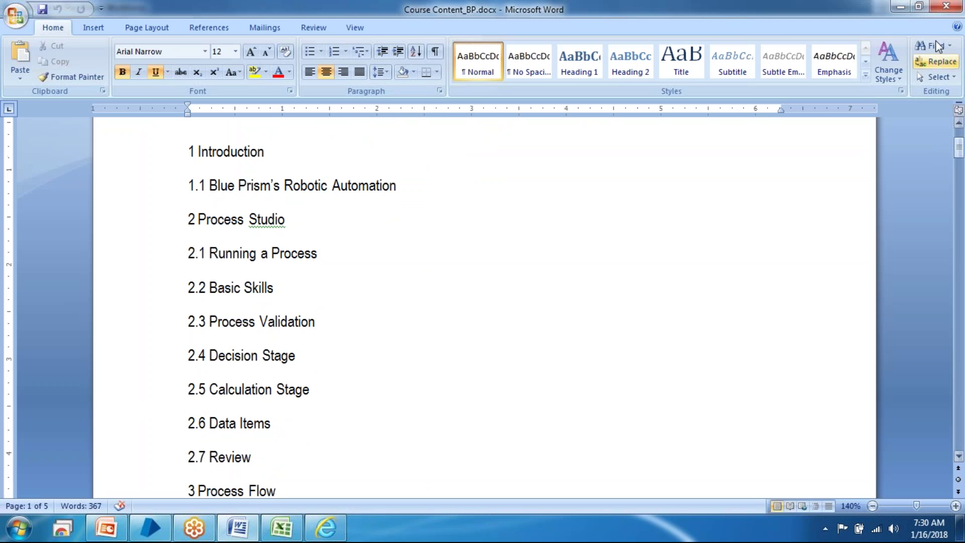
click(900, 6)
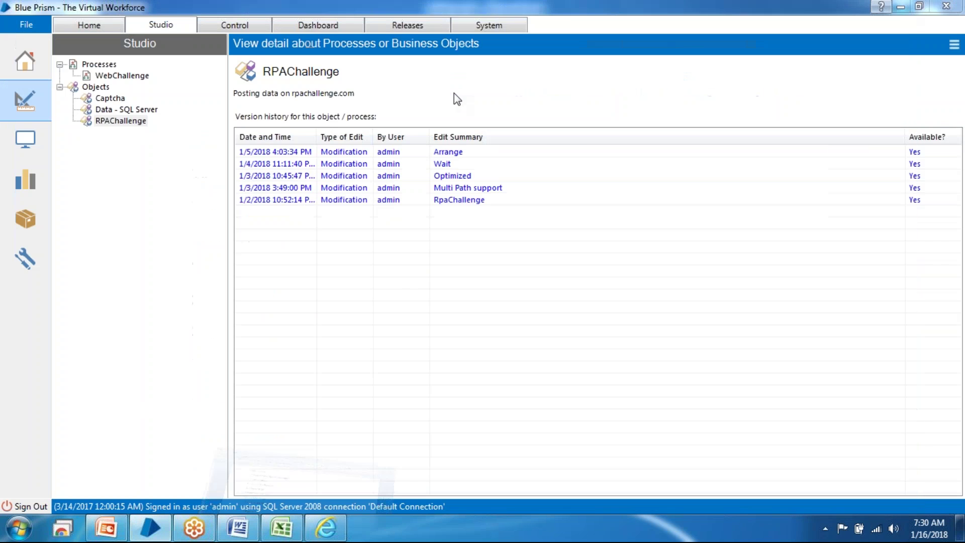
Step: Start creating a new process in the Processes group and name it BasicProcess
click(100, 64)
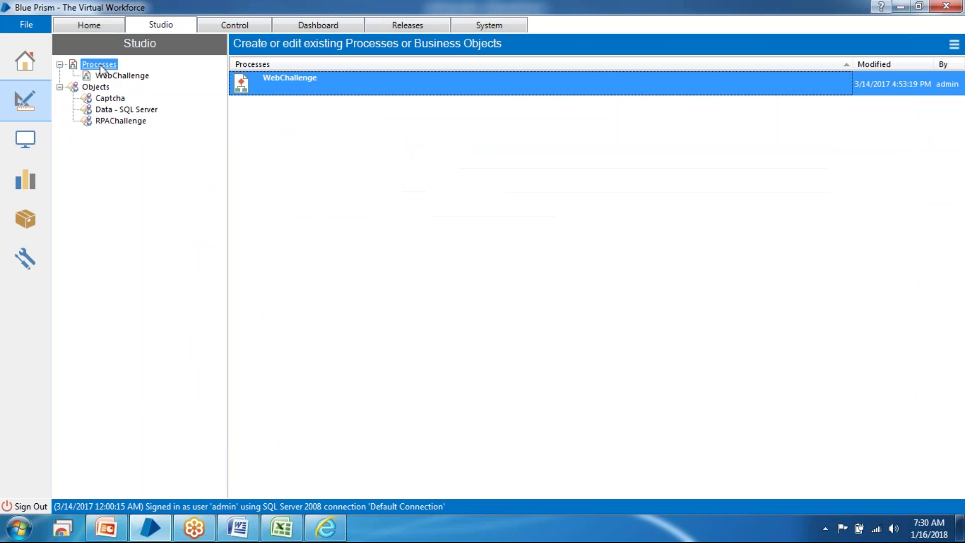
right_click(100, 65)
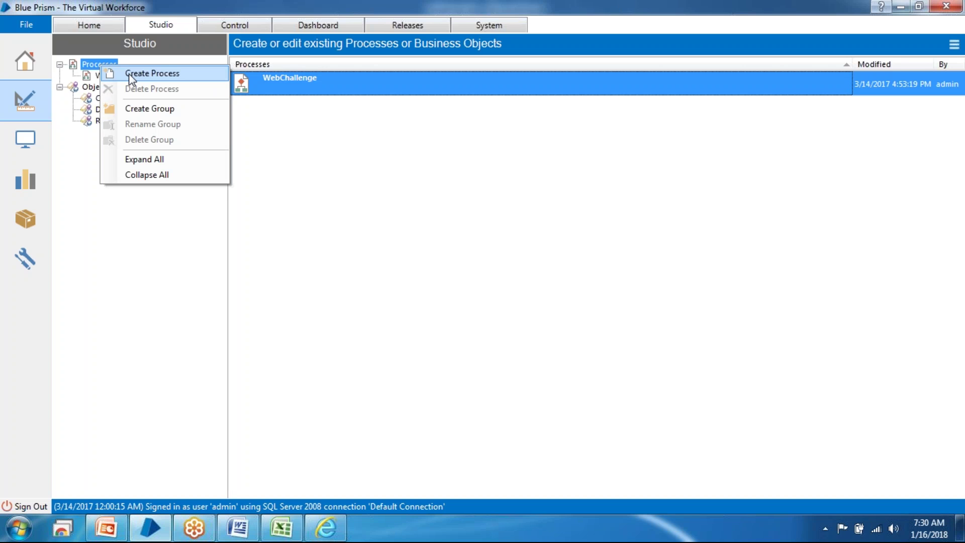
click(129, 74)
text(BasicProcess)
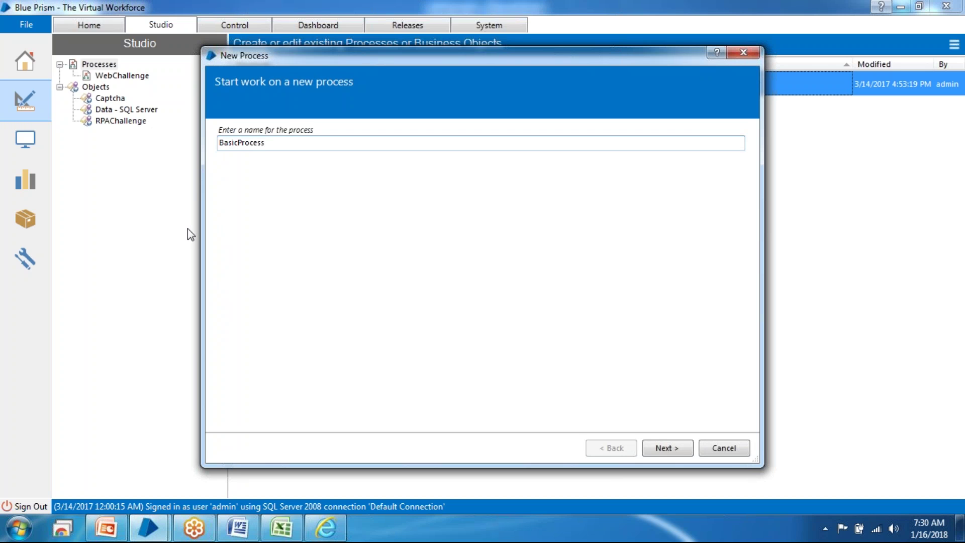
click(672, 449)
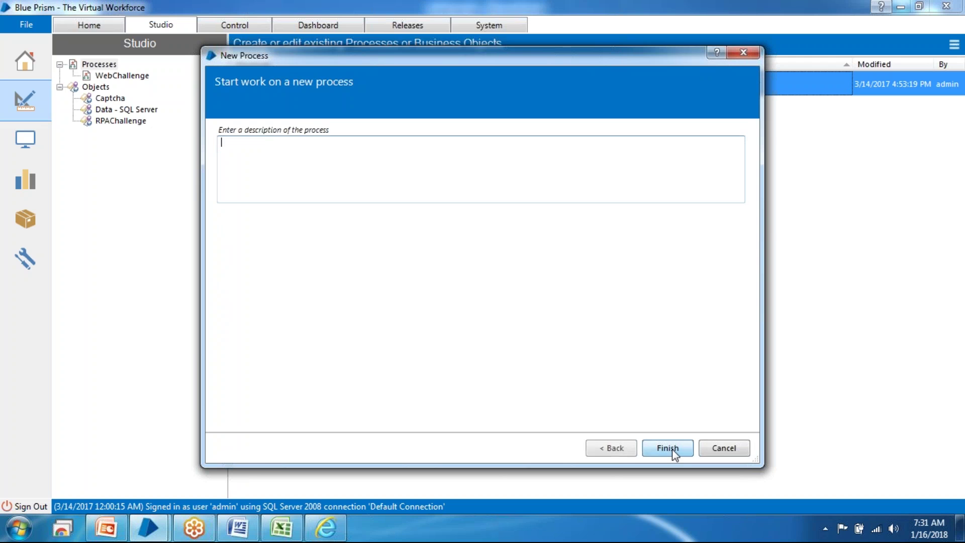
Step: Describe the new process as "Basic Process for Asha24" and finish creating it
click(348, 153)
text(Basic Pr)
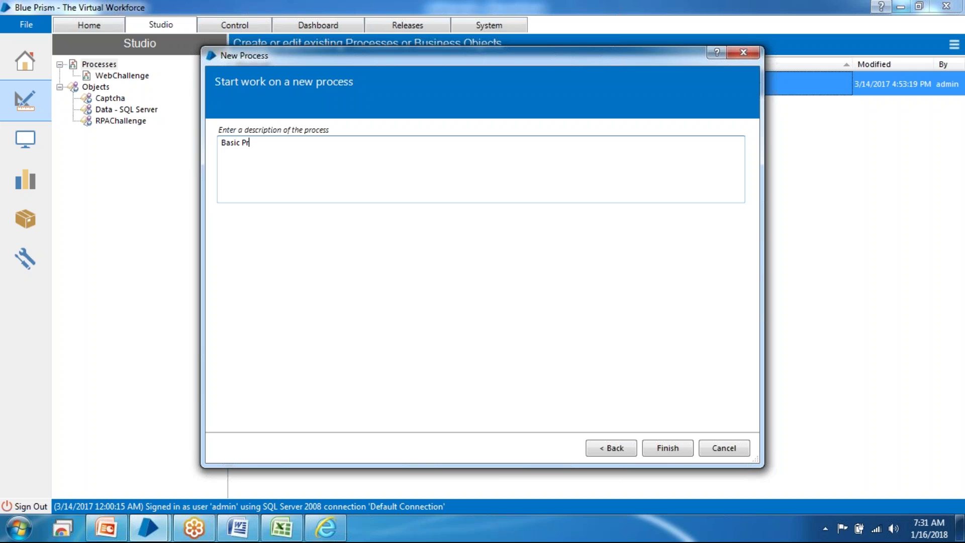
text(ocess for Ash)
text(24)
key(Left)
key(Left)
text(a)
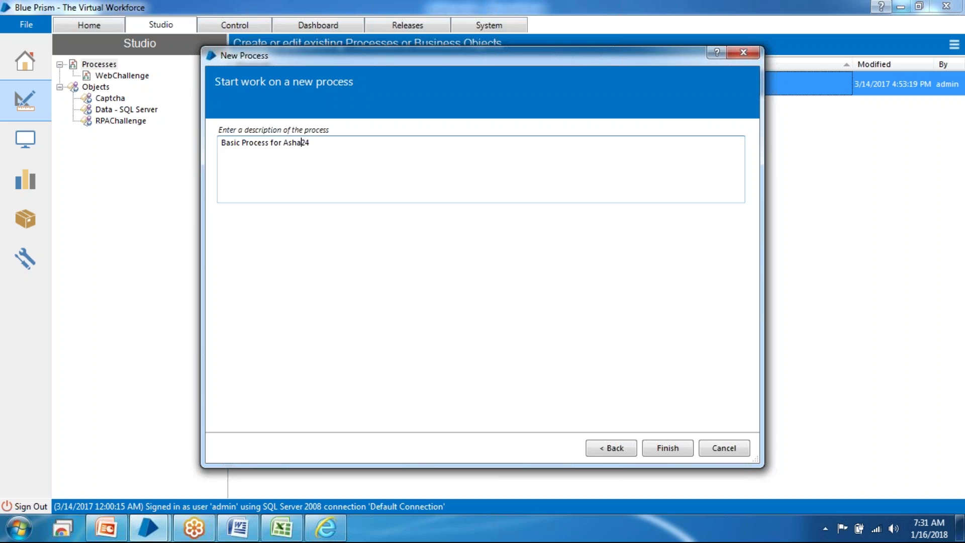
click(649, 449)
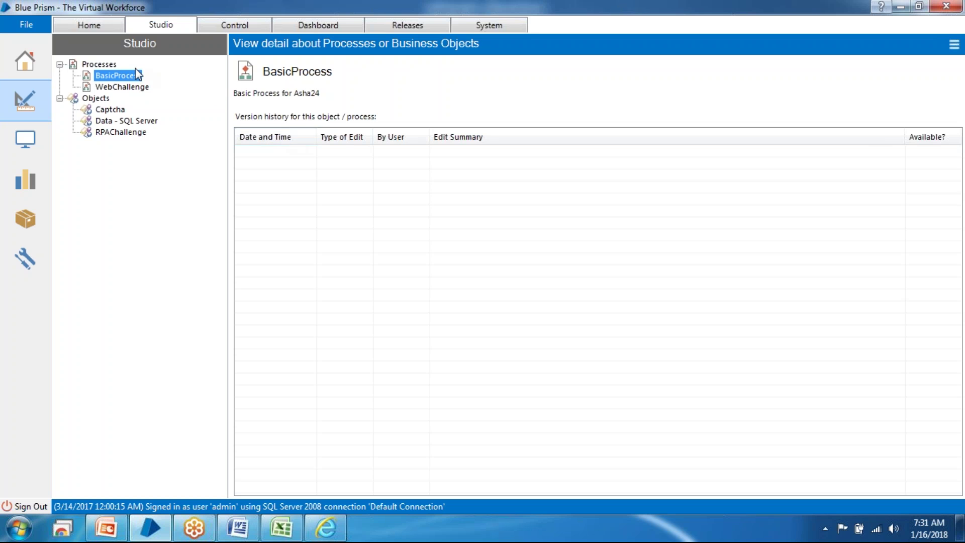
Step: Open BasicProcess for editing in a maximized Process Studio window and select its End stage
double_click(117, 77)
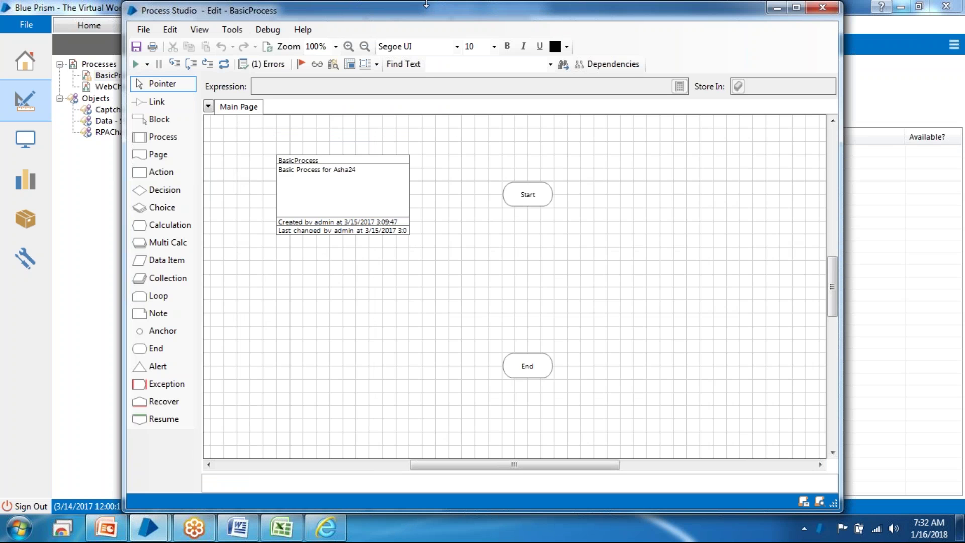
click(796, 8)
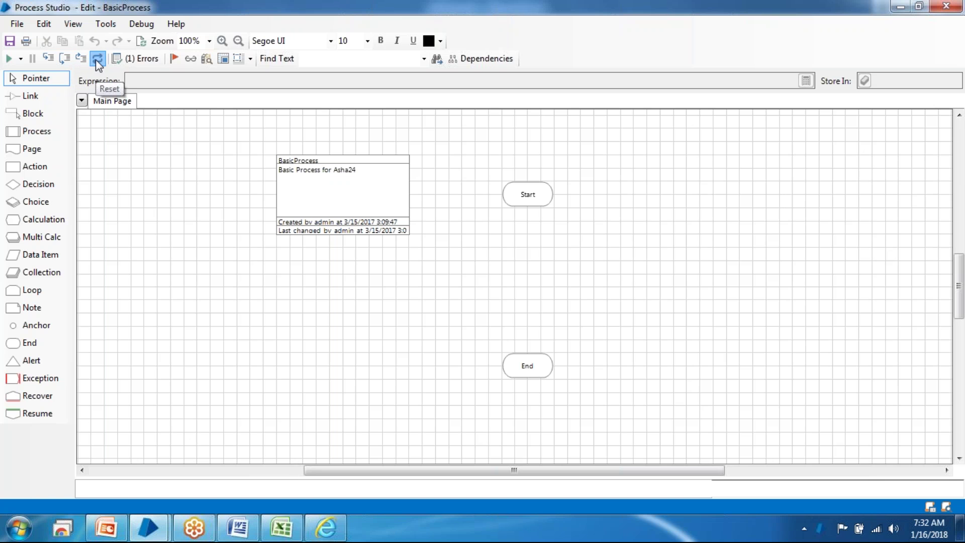
click(526, 370)
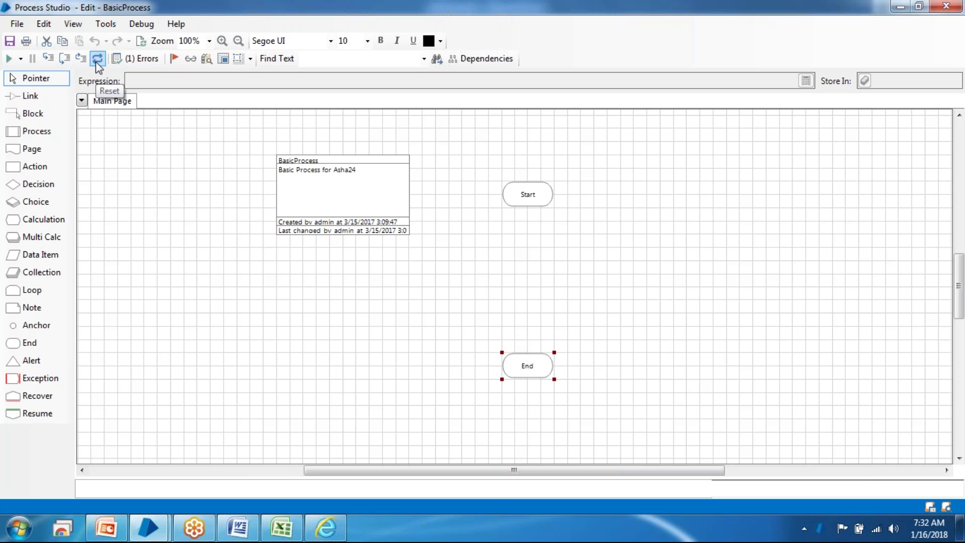
Step: Review the validation errors of BasicProcess, and link the Start stage to the End stage
click(122, 65)
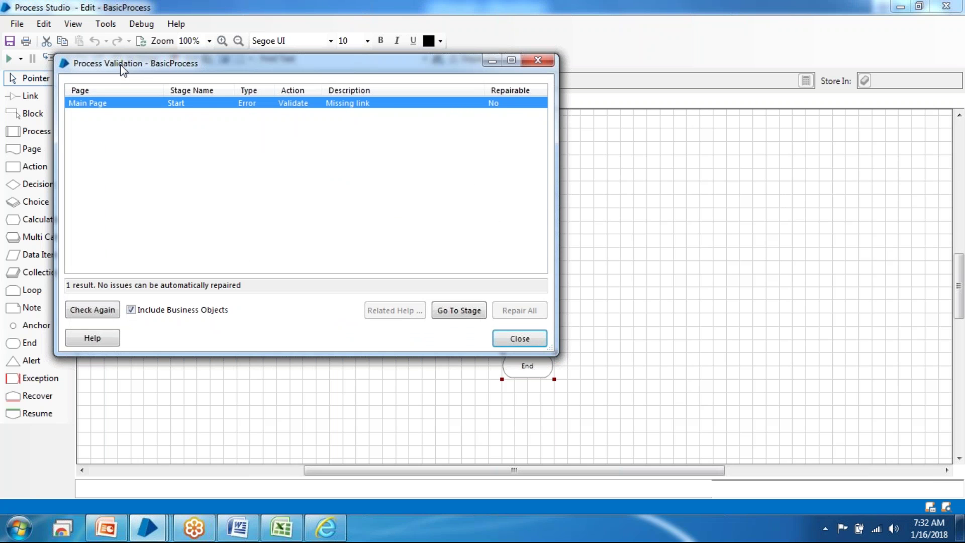
click(539, 61)
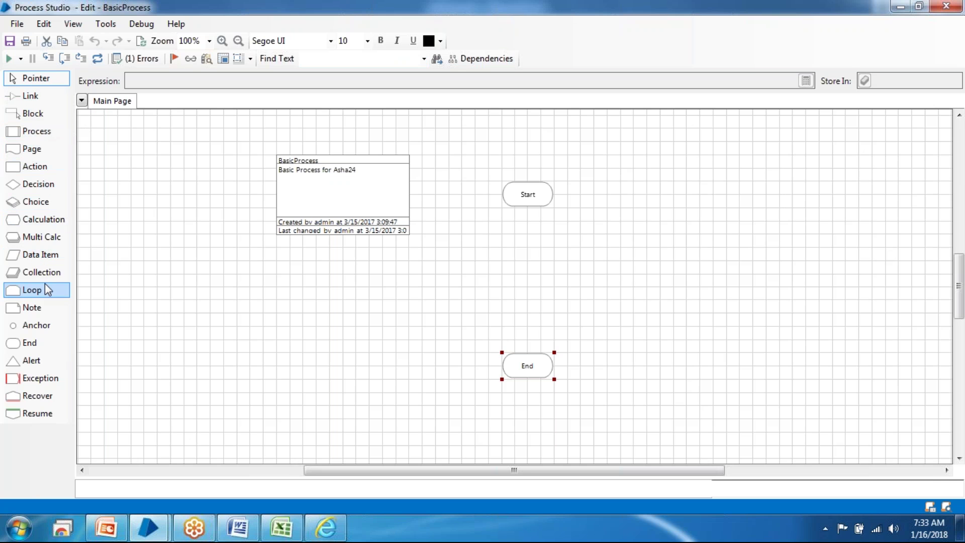
click(21, 100)
drag(529, 195, 524, 364)
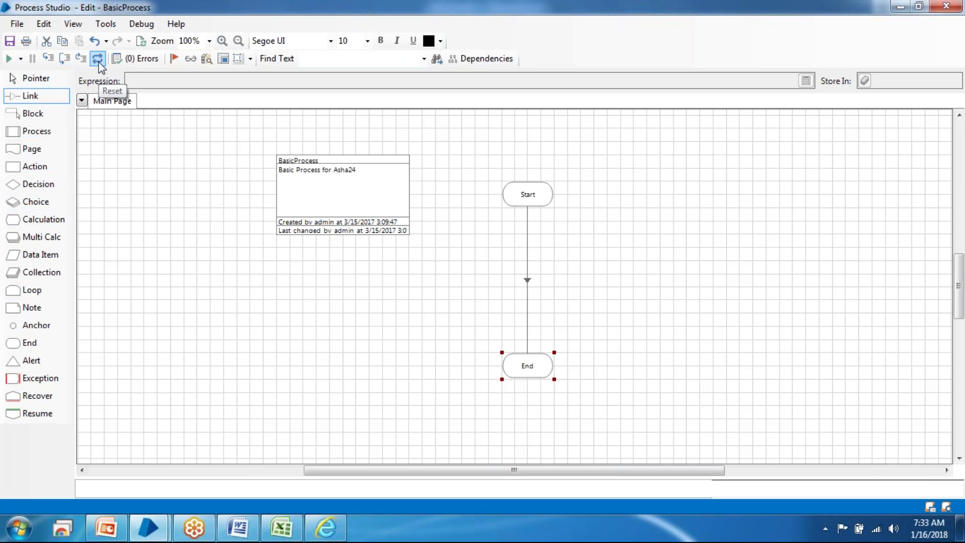
Step: Recheck the process validation results with the Start and End stages linked
click(125, 58)
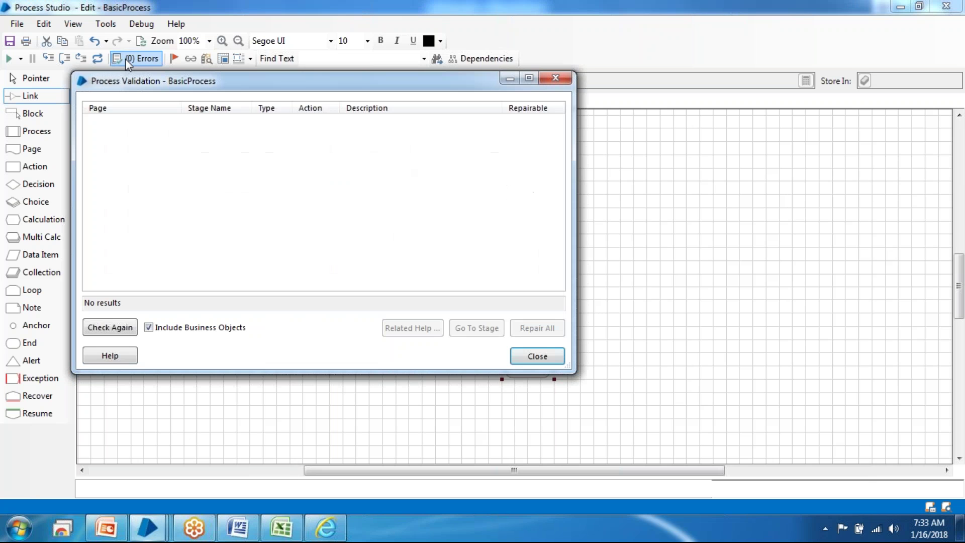
click(557, 77)
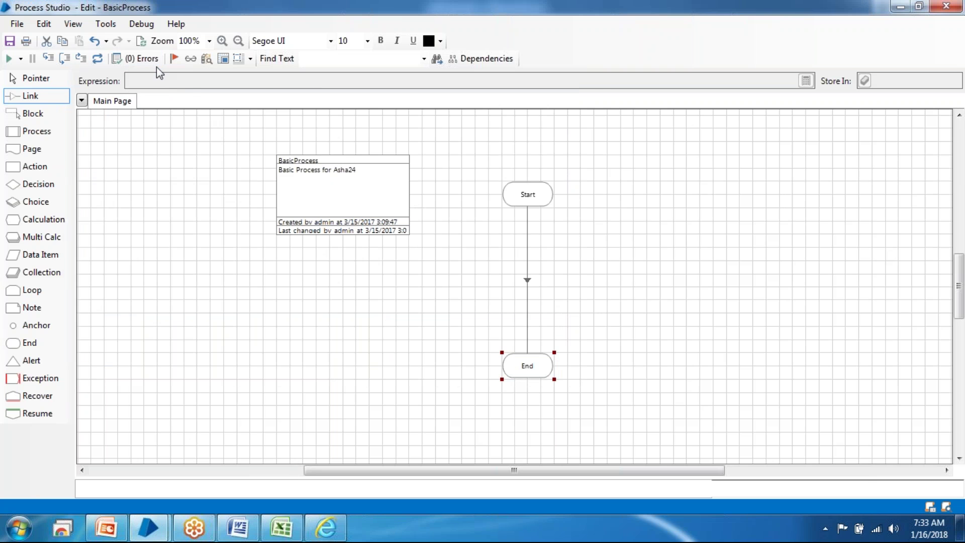
click(145, 58)
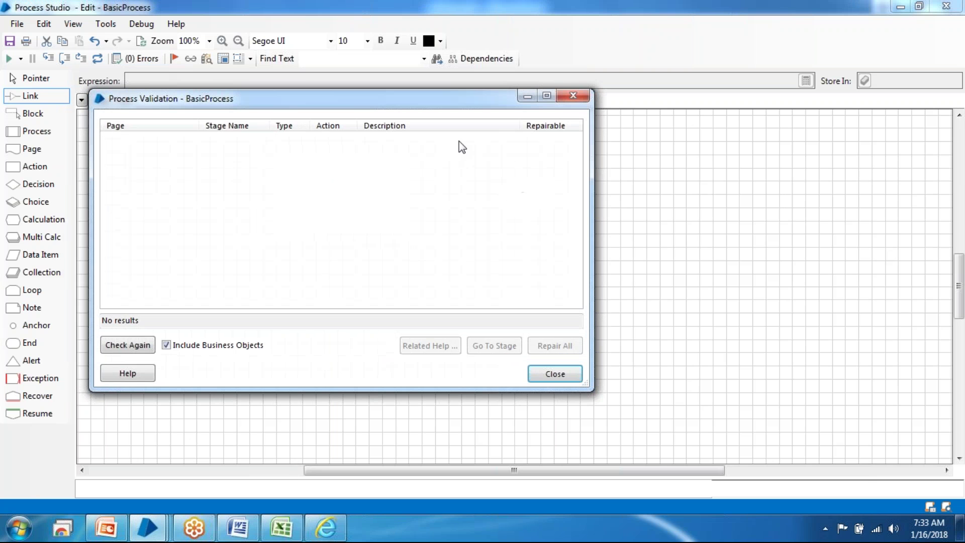
click(573, 96)
Step: Delete the link between the Start and End stages, and review the process validation errors again
click(35, 78)
click(528, 283)
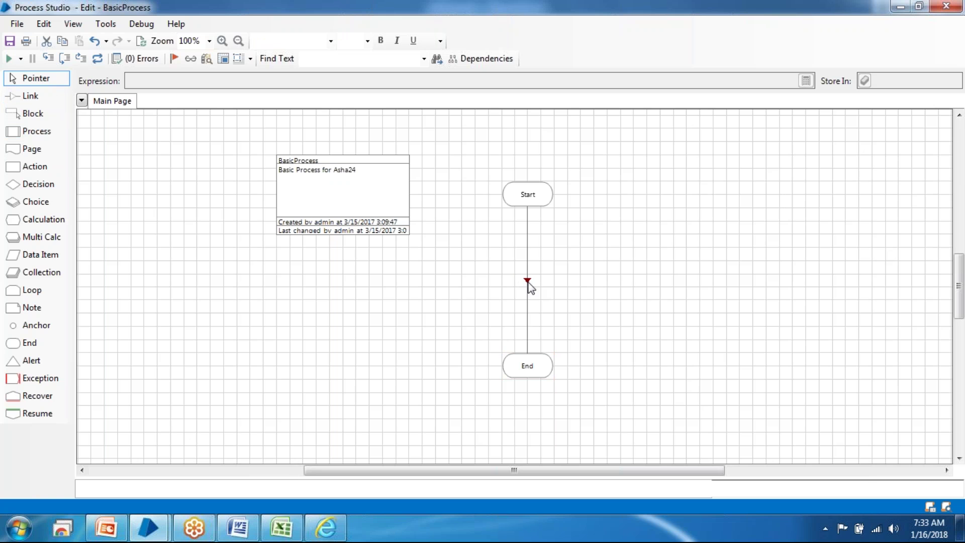
key(Delete)
click(132, 60)
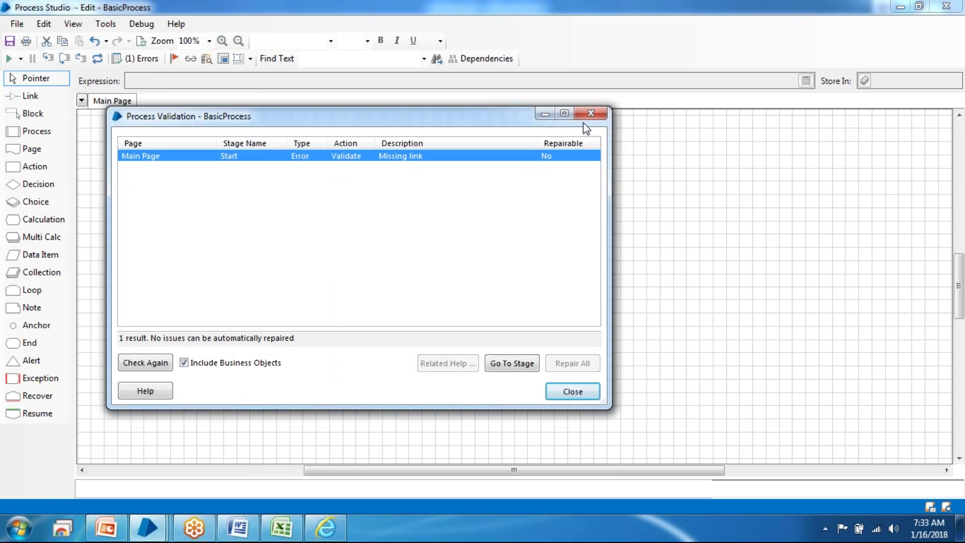
click(590, 114)
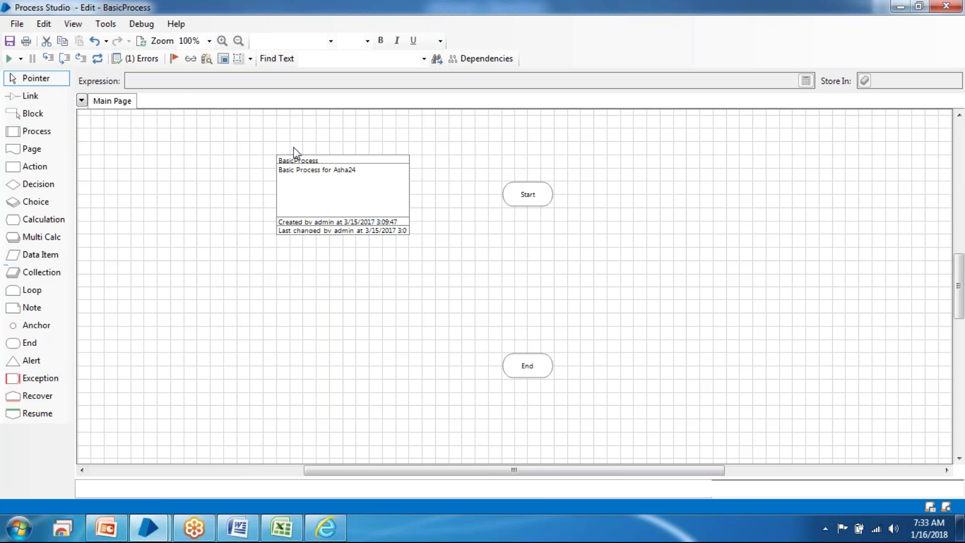
Step: Link the Start stage to the End stage again, leaving the Start stage's properties unchanged
click(527, 190)
click(542, 369)
click(28, 95)
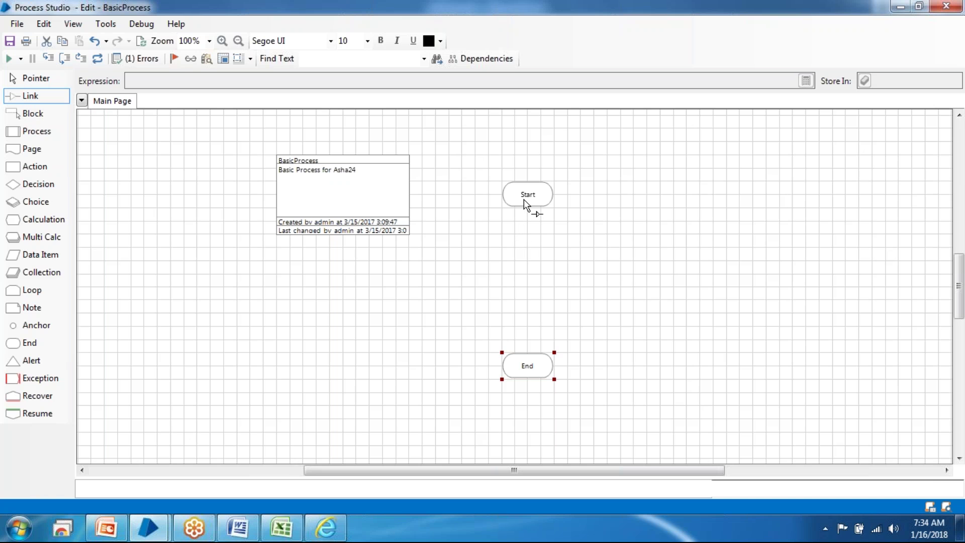
drag(526, 200, 531, 370)
drag(528, 191, 626, 207)
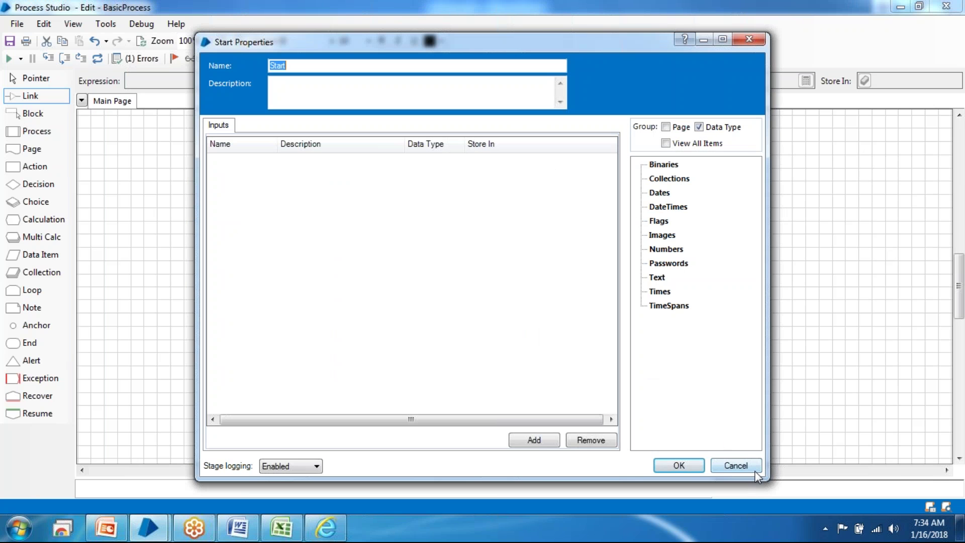
click(736, 466)
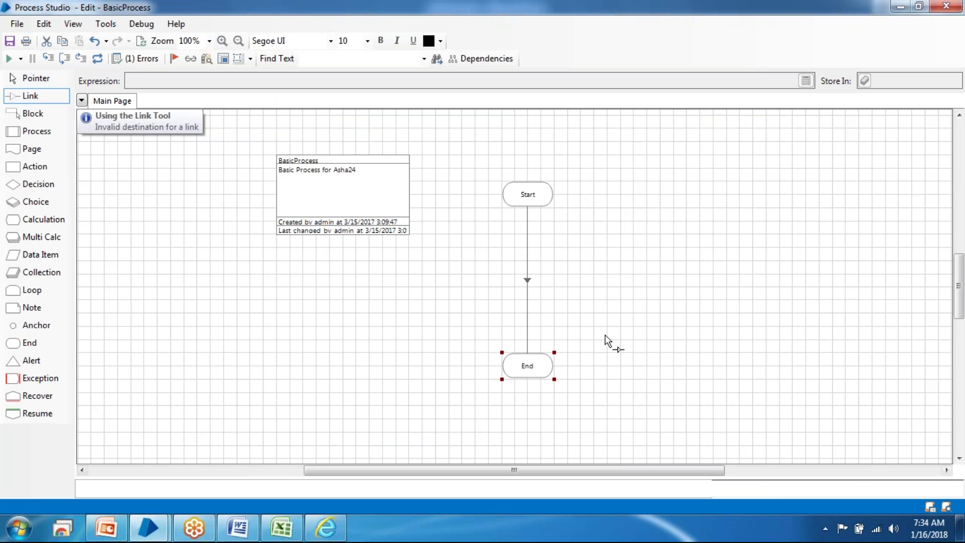
Step: Switch back to the Pointer tool and select the link between the Start and End stages
click(37, 78)
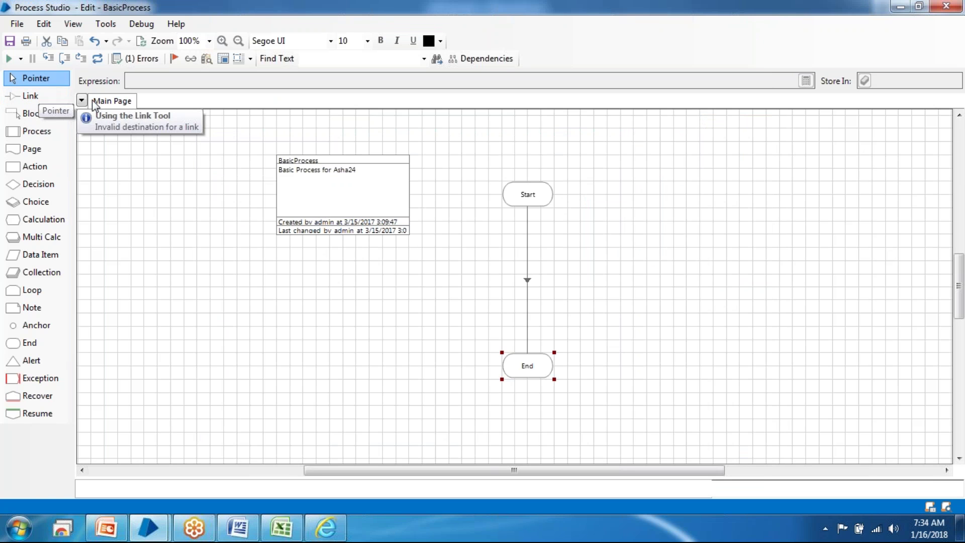
click(542, 201)
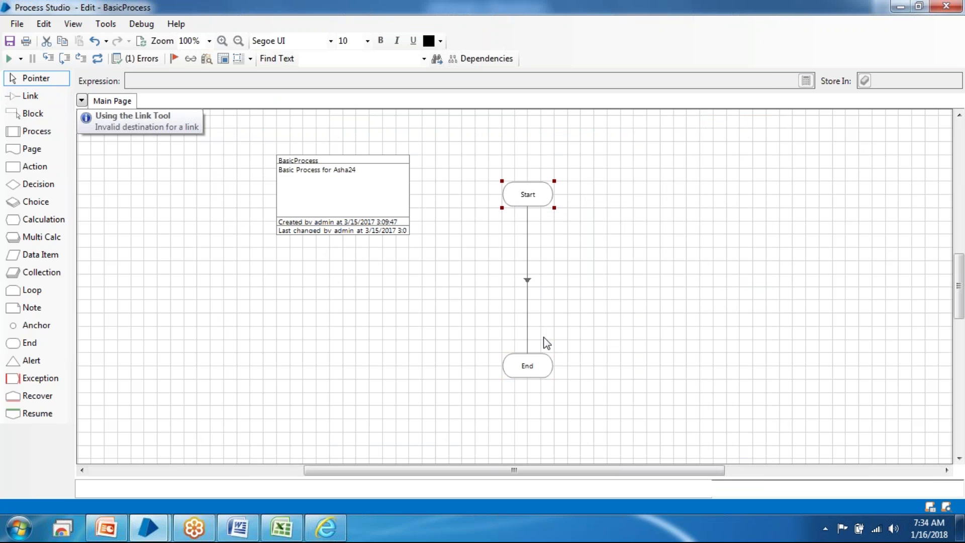
click(528, 281)
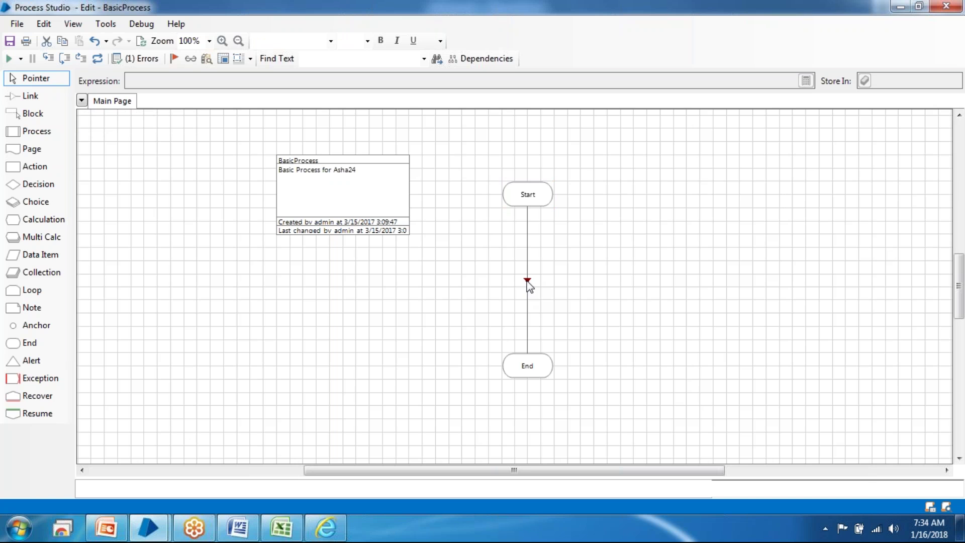
click(17, 118)
drag(30, 132, 234, 307)
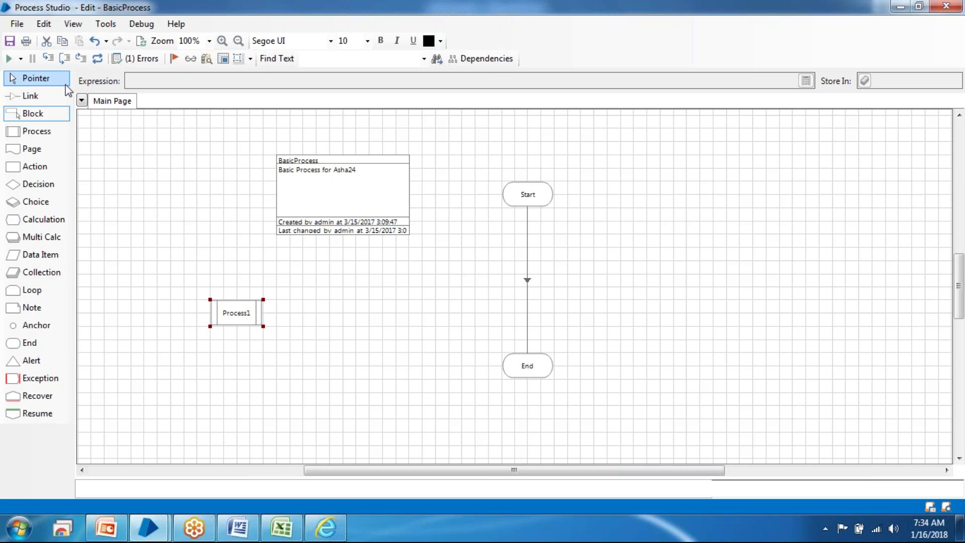
click(46, 79)
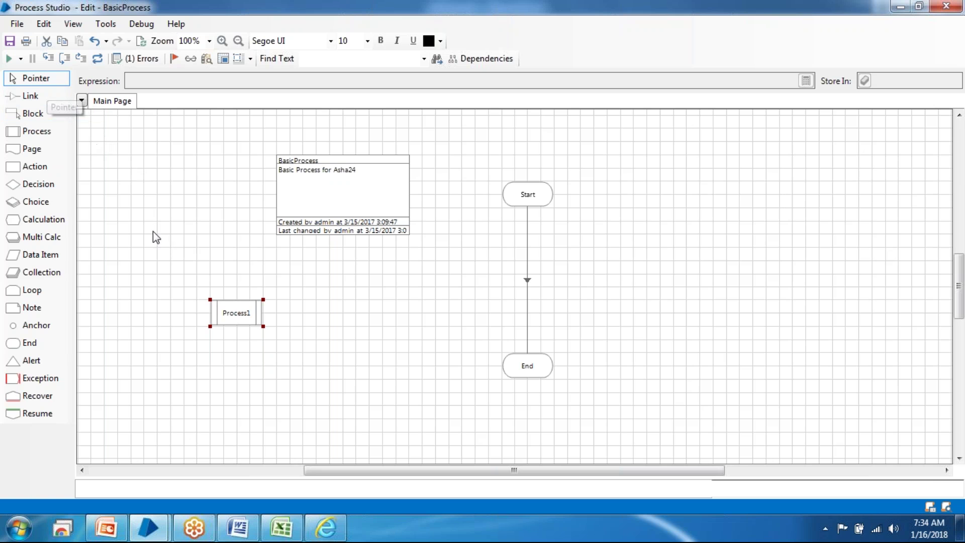
key(Delete)
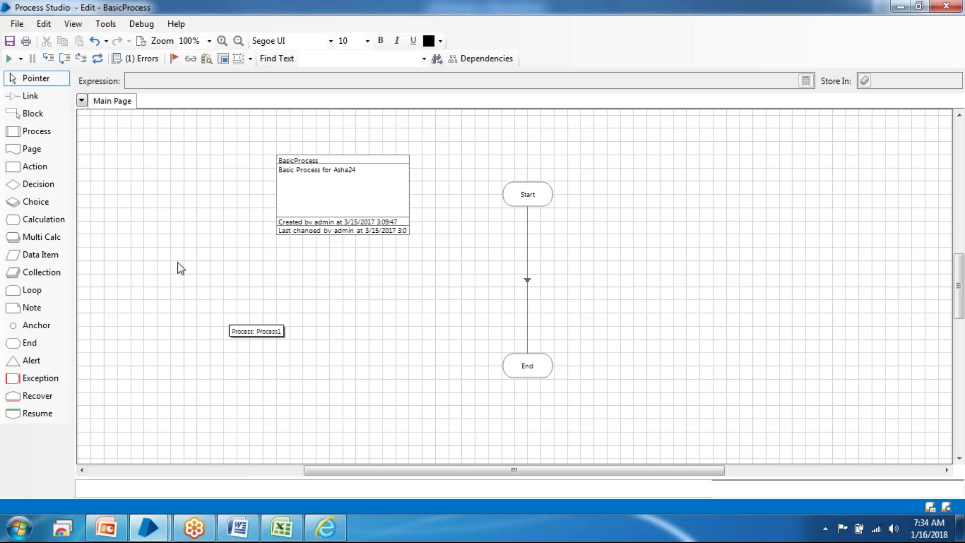
Step: Draw a block on the empty canvas area below and to the left of the BasicProcess information box
click(22, 111)
drag(185, 222, 290, 340)
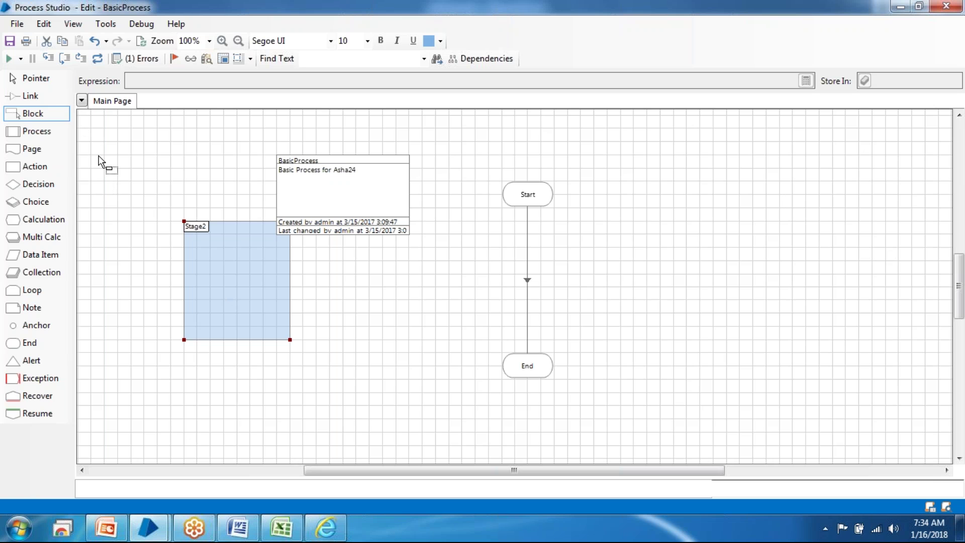
Step: Add a Process stage between the block and the Start-End link, and view the processes it can call without choosing one
click(47, 133)
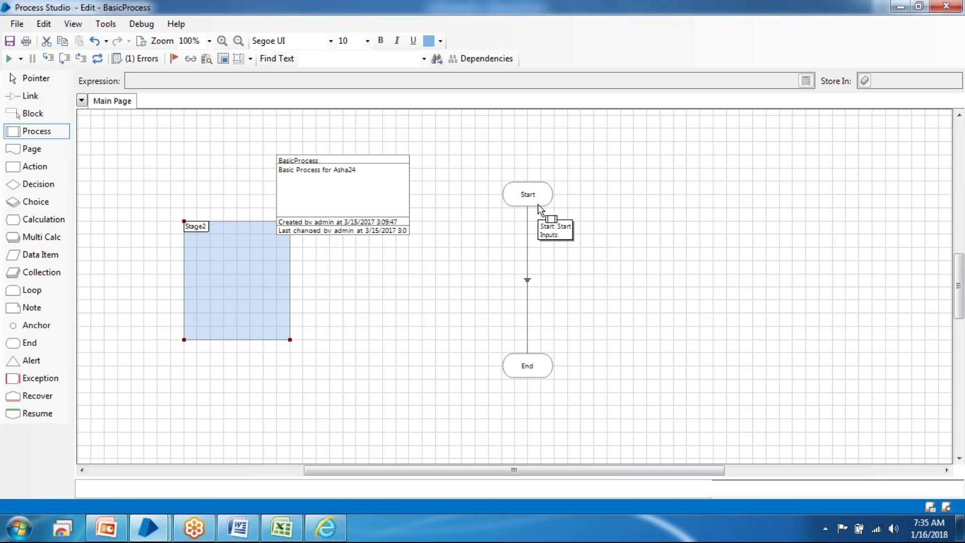
right_click(153, 107)
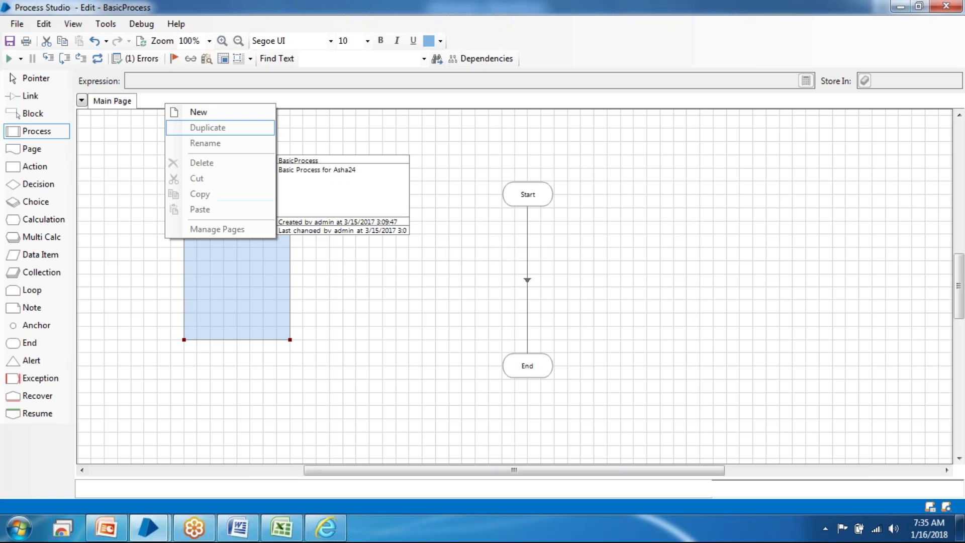
click(98, 58)
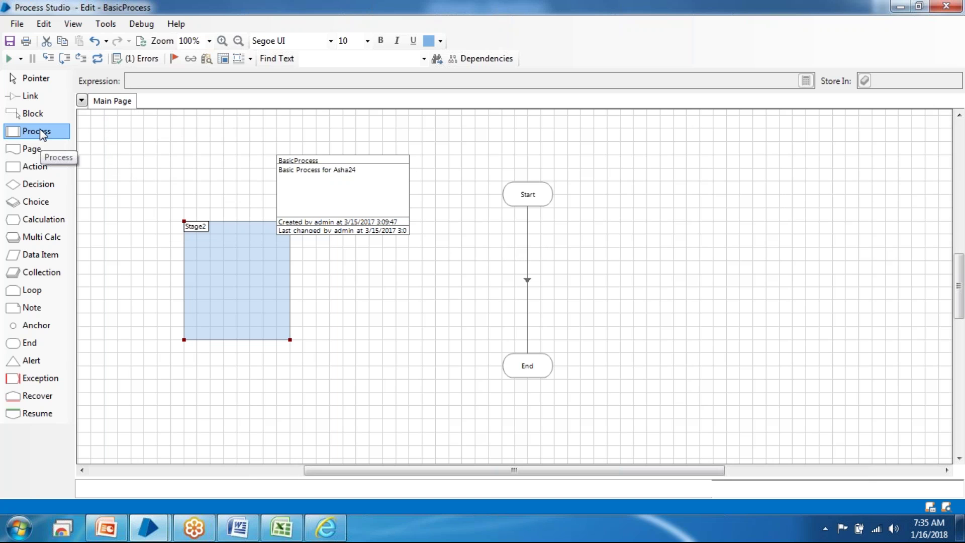
drag(40, 138, 427, 325)
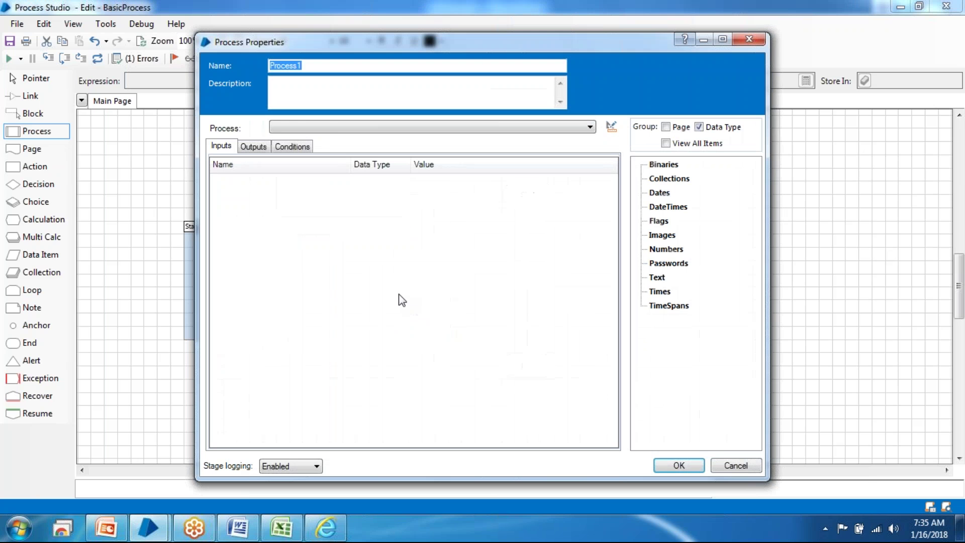
click(309, 129)
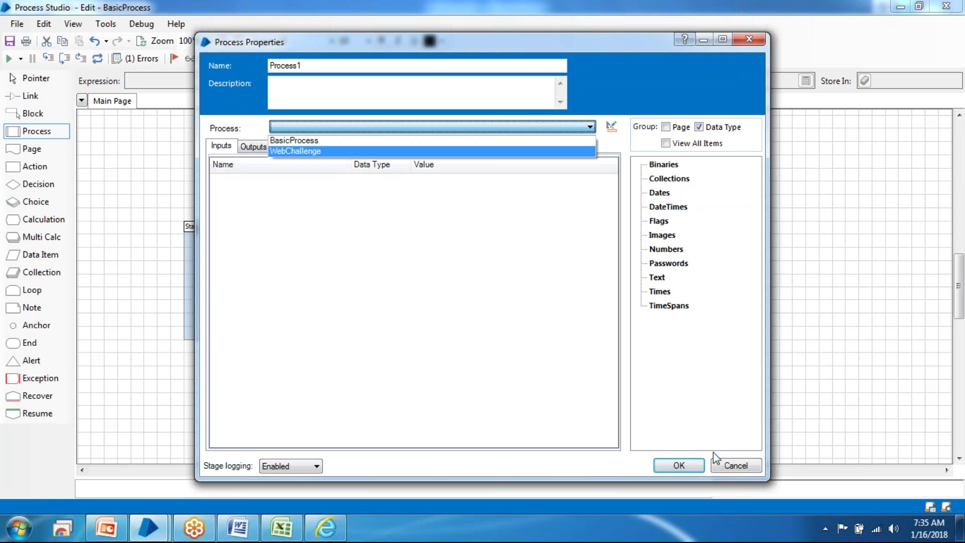
click(725, 470)
click(725, 469)
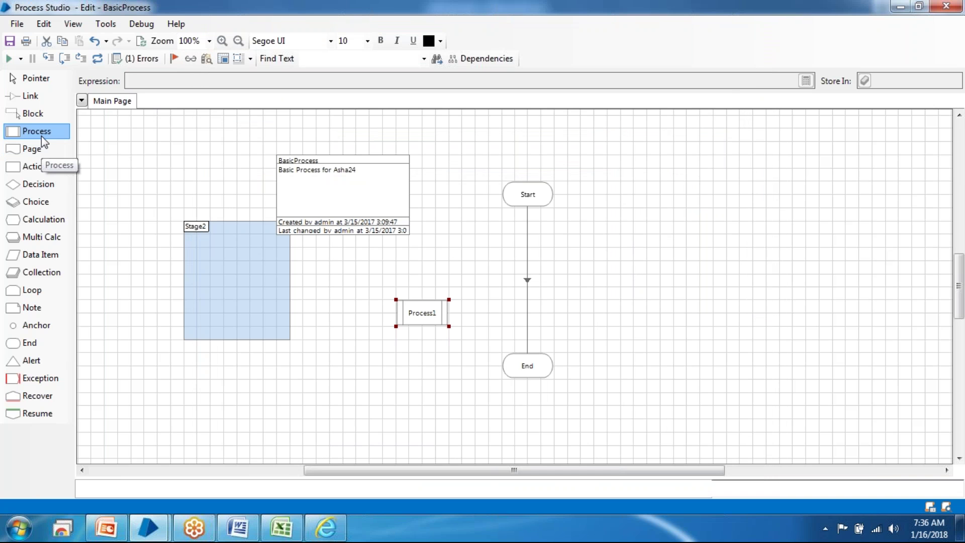
Step: Start adding a Page stage to view the new page options, and cancel the wizard
drag(34, 151, 259, 189)
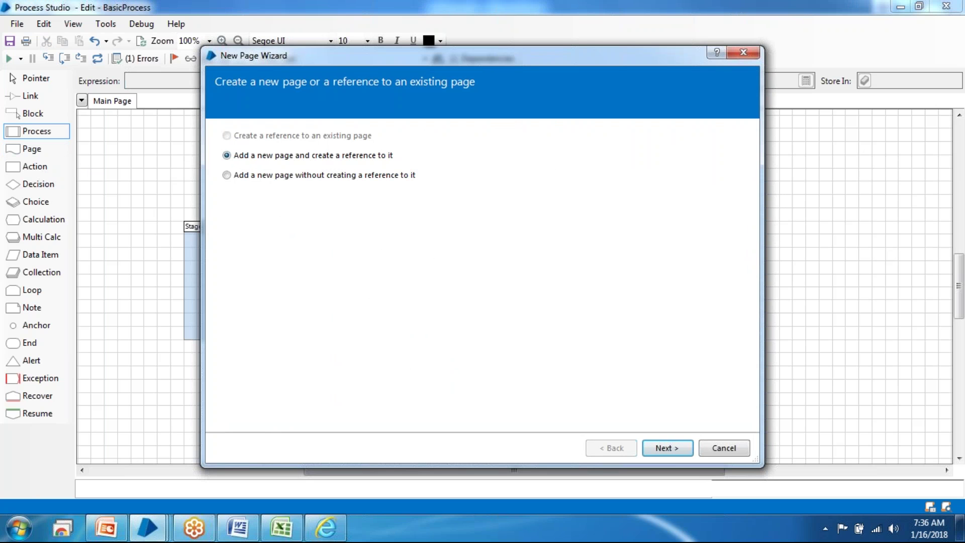
click(719, 449)
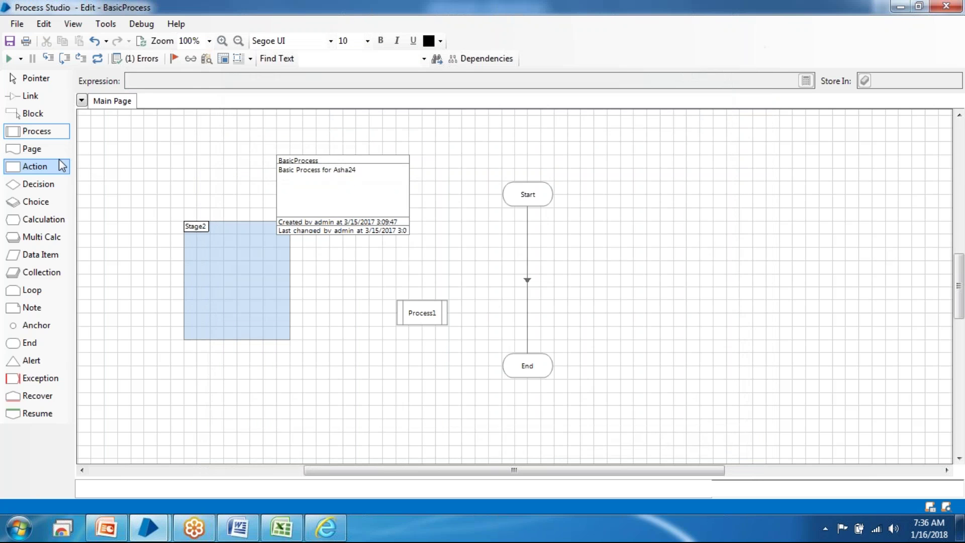
Step: Add an Action stage above the block, view the actions of the Data - SQL Server business object, and cancel its property changes
drag(41, 167, 169, 141)
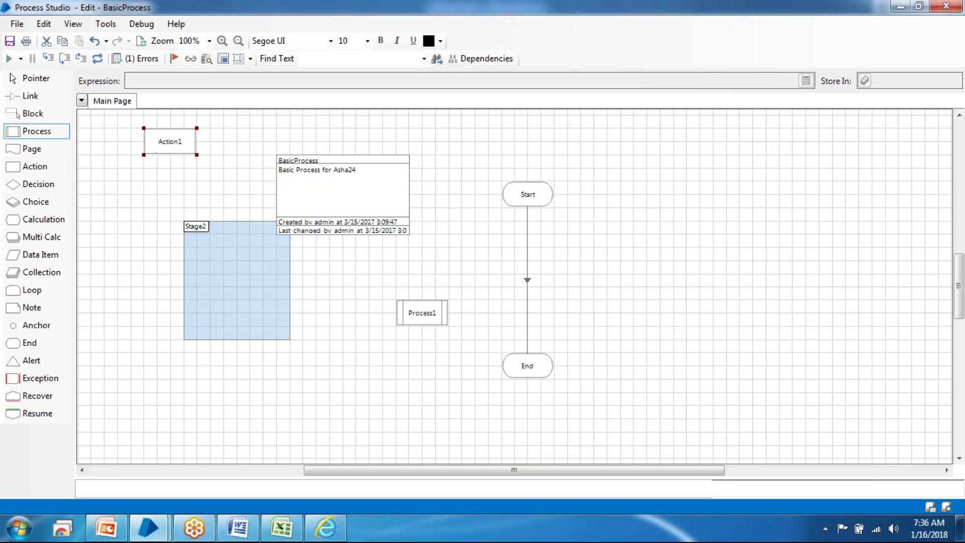
double_click(170, 142)
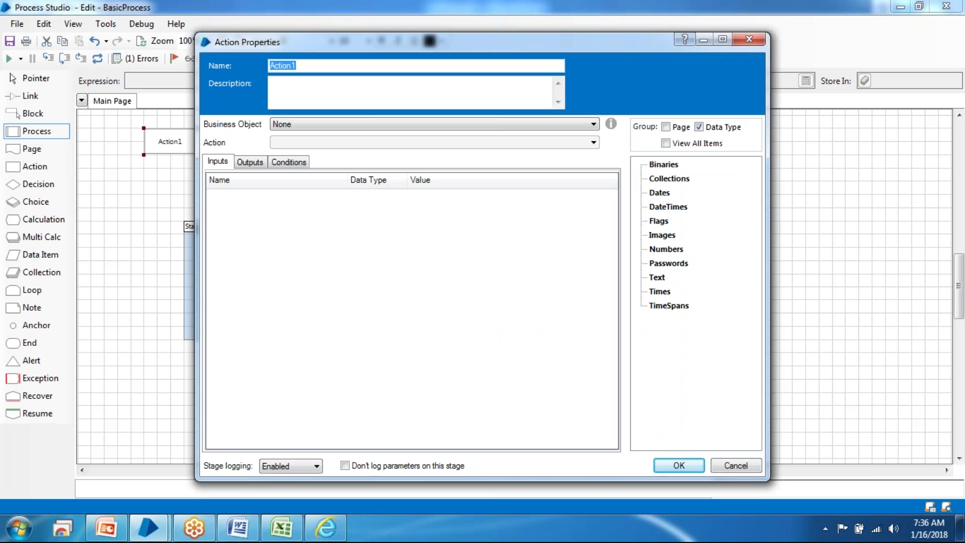
click(336, 124)
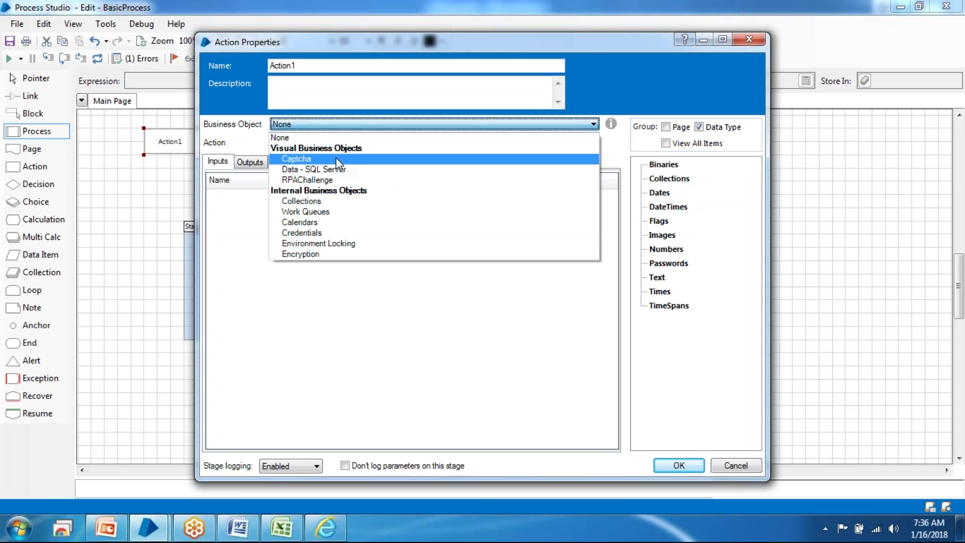
click(336, 169)
click(324, 142)
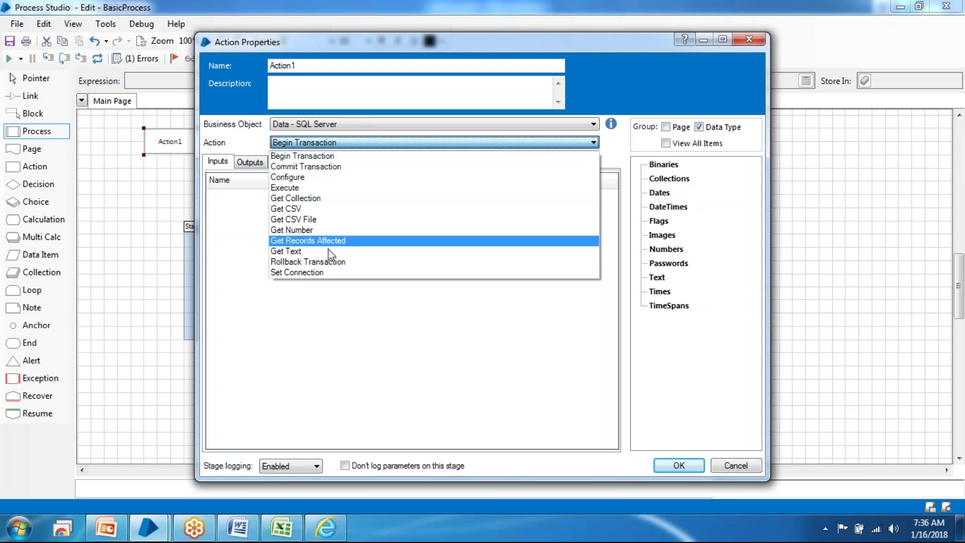
click(735, 467)
click(735, 466)
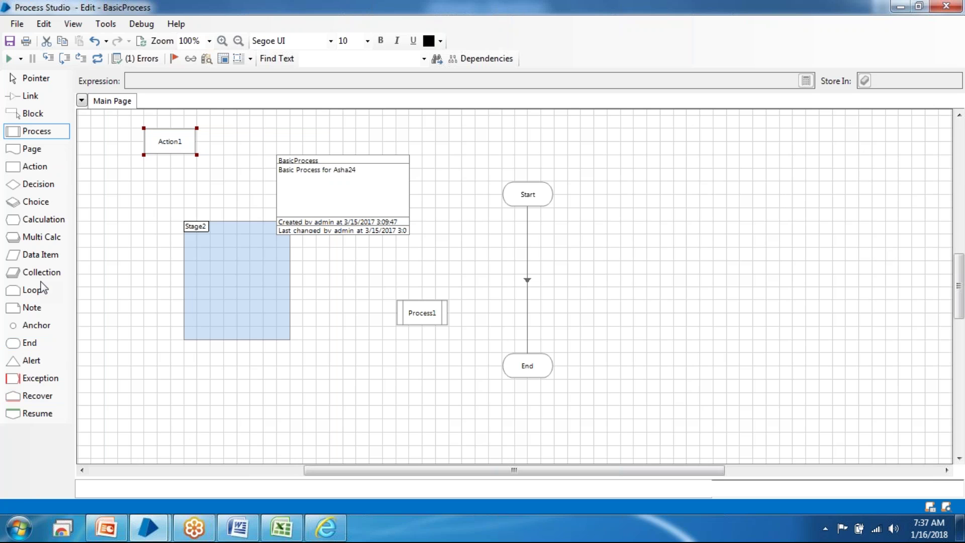
Step: Add a Decision stage below the block and a Choice stage below the Process1 stage
drag(41, 184, 297, 387)
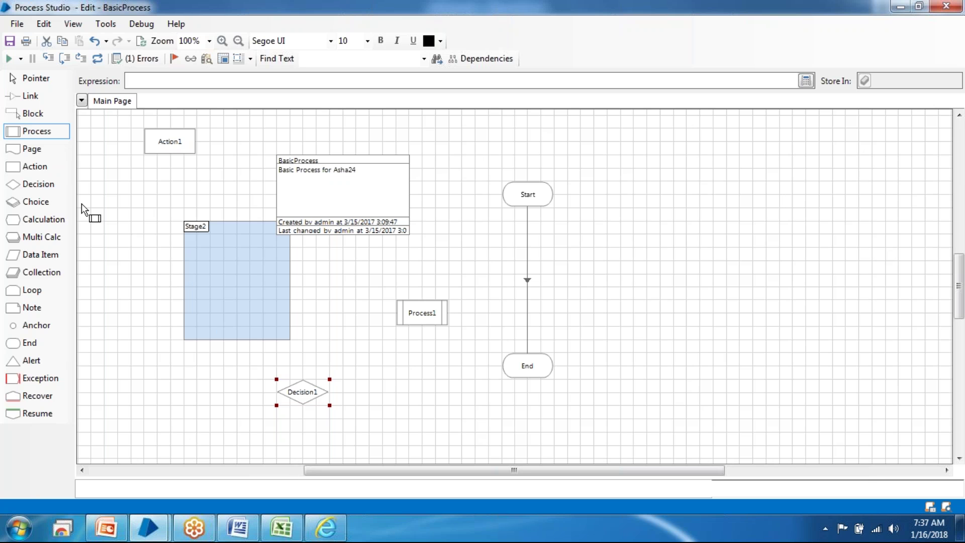
drag(45, 201, 435, 380)
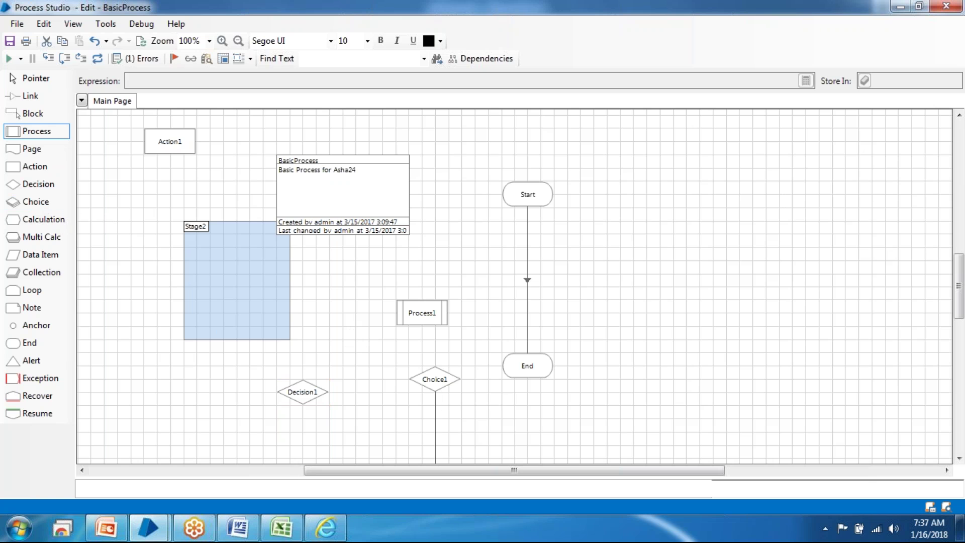
drag(964, 274, 964, 307)
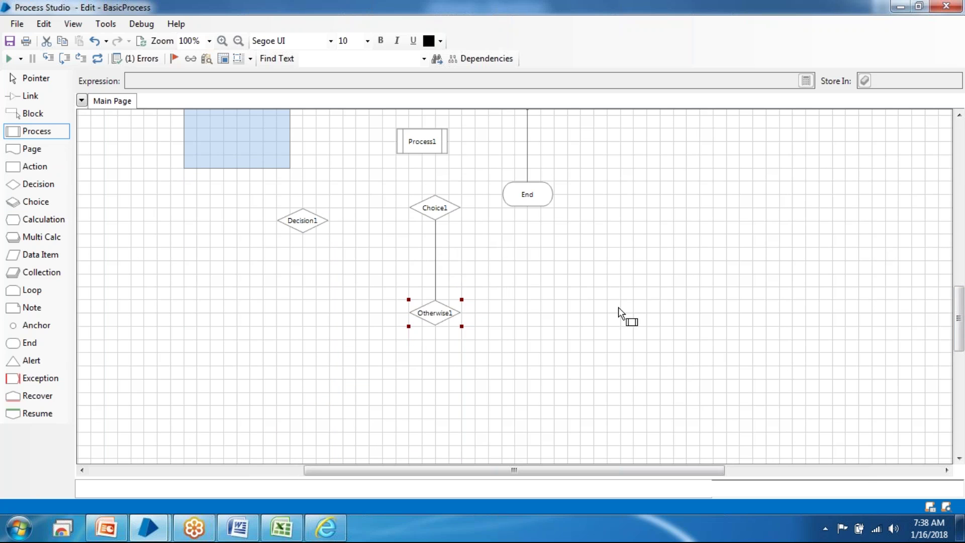
Step: Add a Loop stage above the process information box, view its collection choices, and cancel its property changes
drag(960, 312, 961, 255)
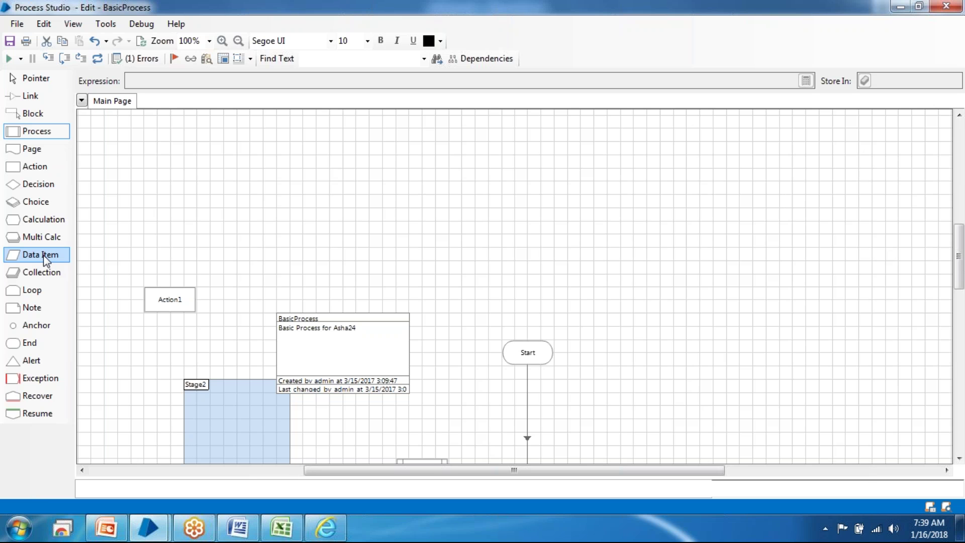
click(28, 293)
click(430, 204)
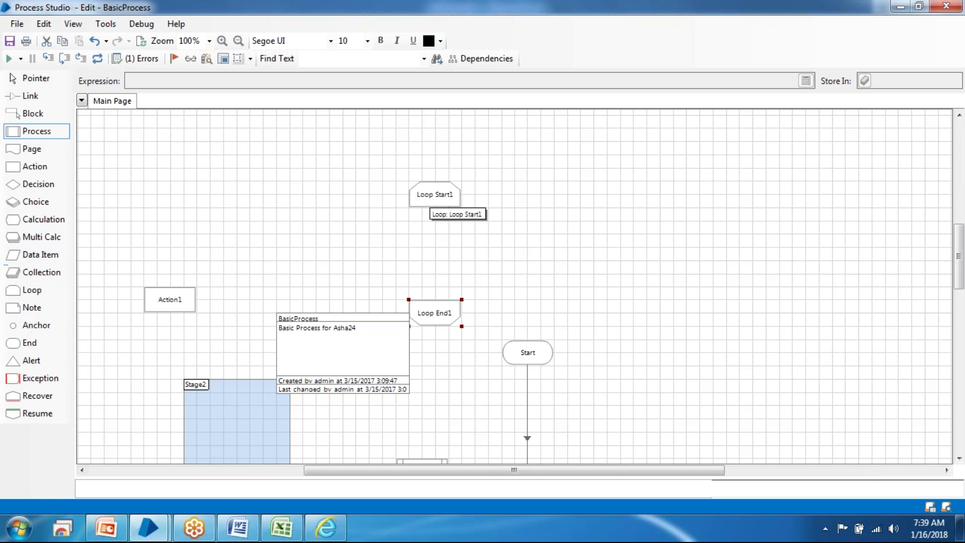
double_click(430, 197)
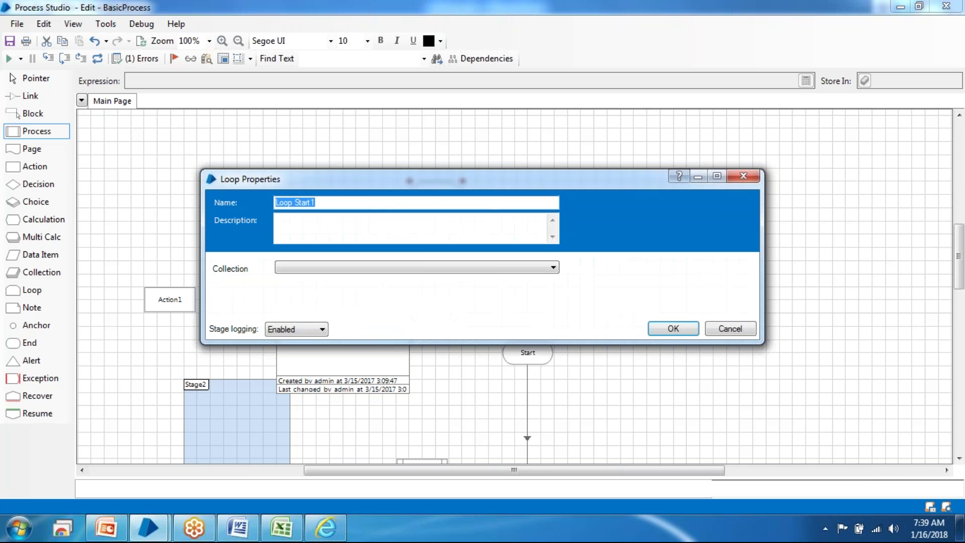
click(427, 268)
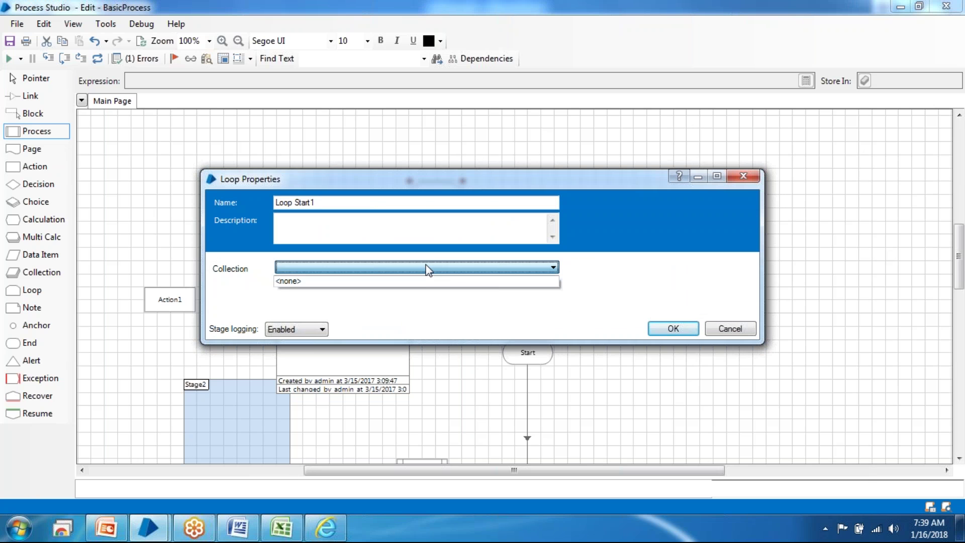
click(619, 176)
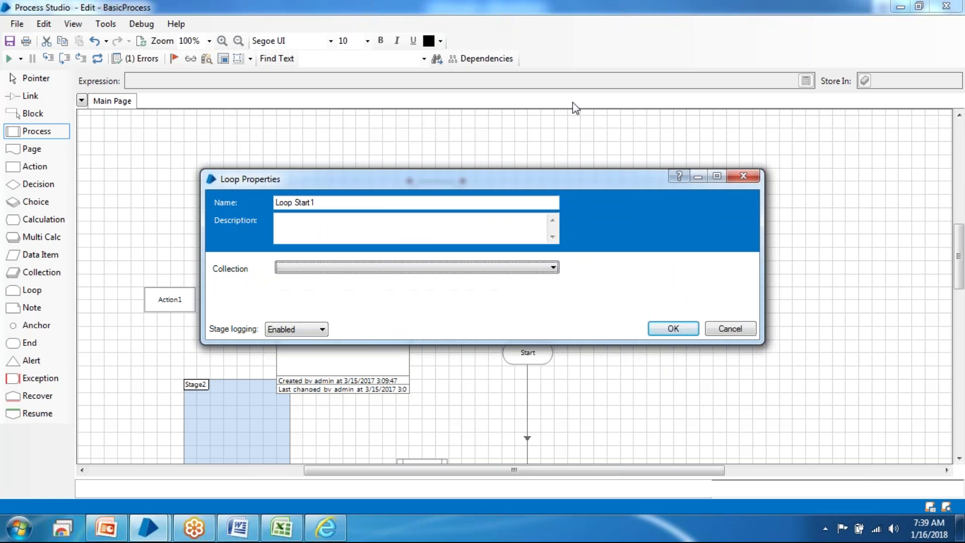
drag(567, 174, 491, 88)
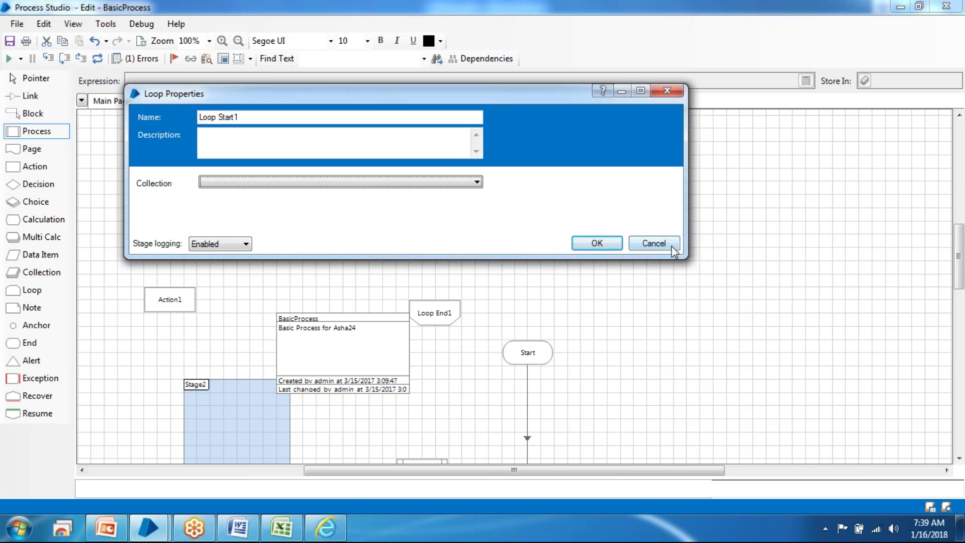
click(673, 244)
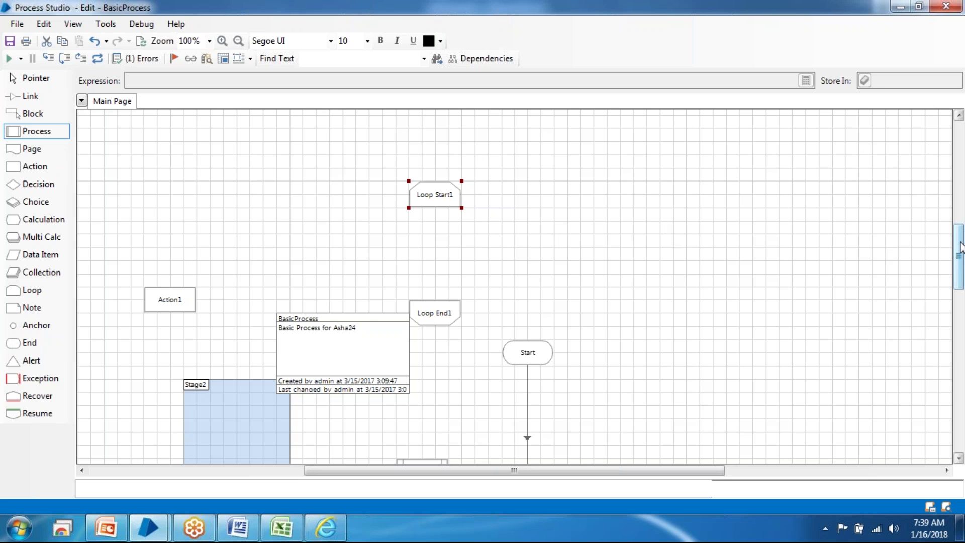
Step: Try to link Action1 to the Start stage, and link Start to Process1 instead of End
drag(961, 243, 961, 265)
click(15, 96)
drag(193, 171, 525, 221)
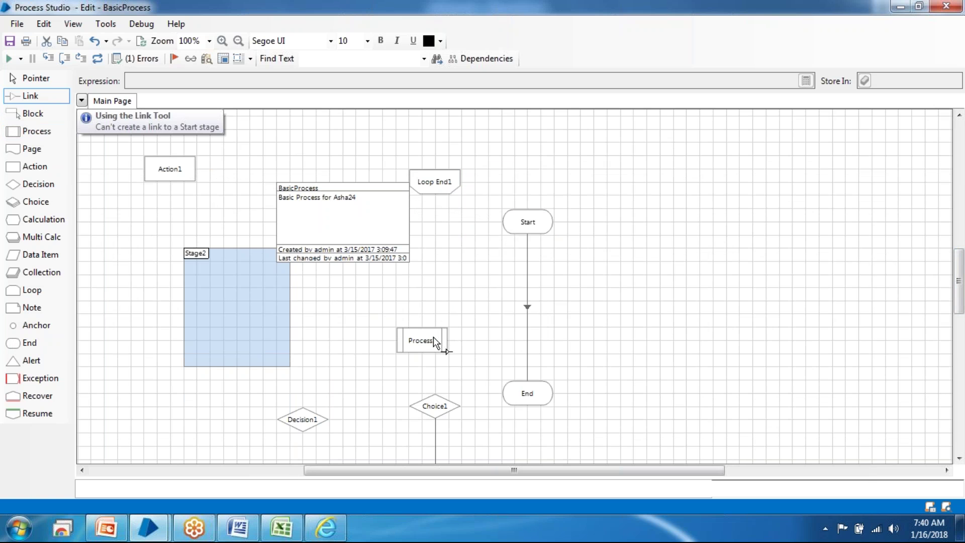
drag(536, 229, 436, 341)
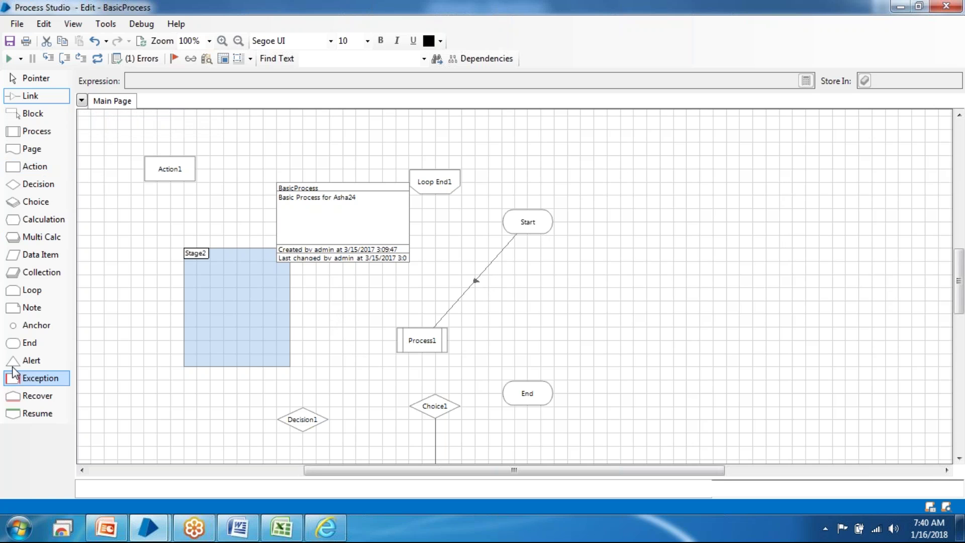
Step: Place an Anchor level with Start and above Process1, and route the Start-to-Process1 link through it
click(435, 244)
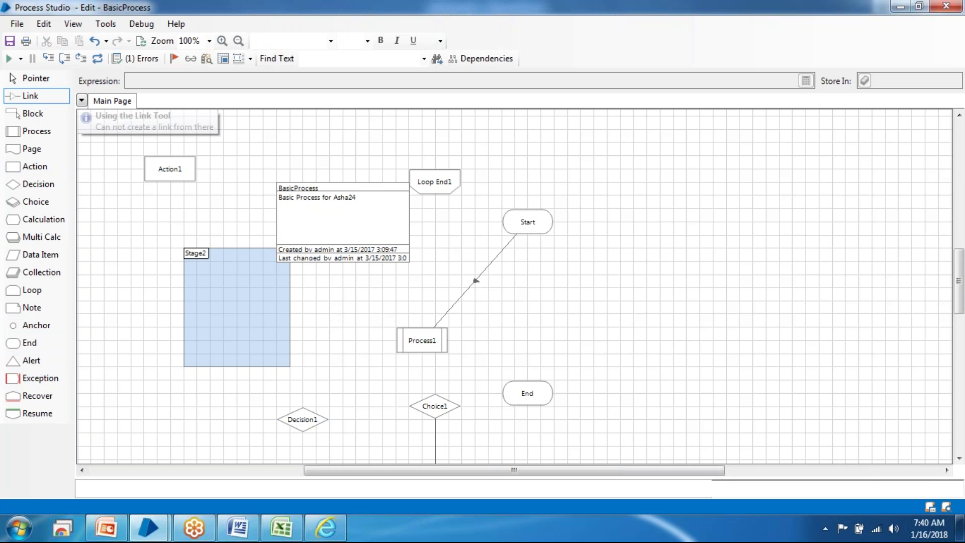
click(424, 225)
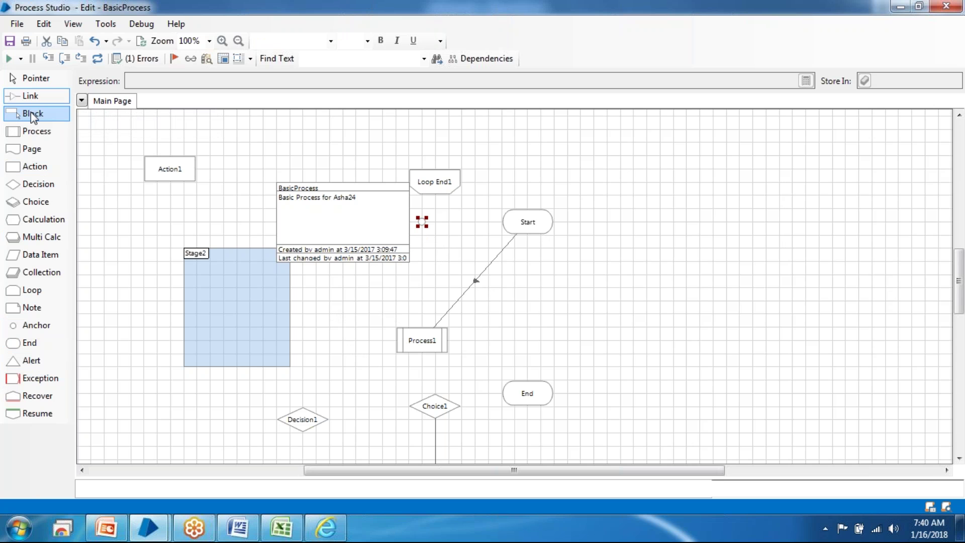
mouse_move(526, 228)
mouse_down()
mouse_move(405, 225)
mouse_move(422, 224)
mouse_move(421, 337)
mouse_up()
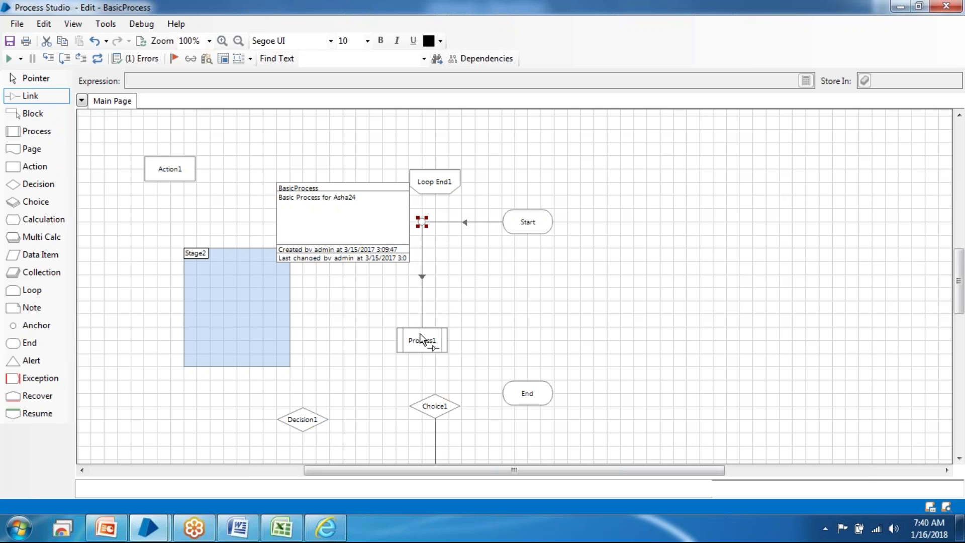
click(479, 329)
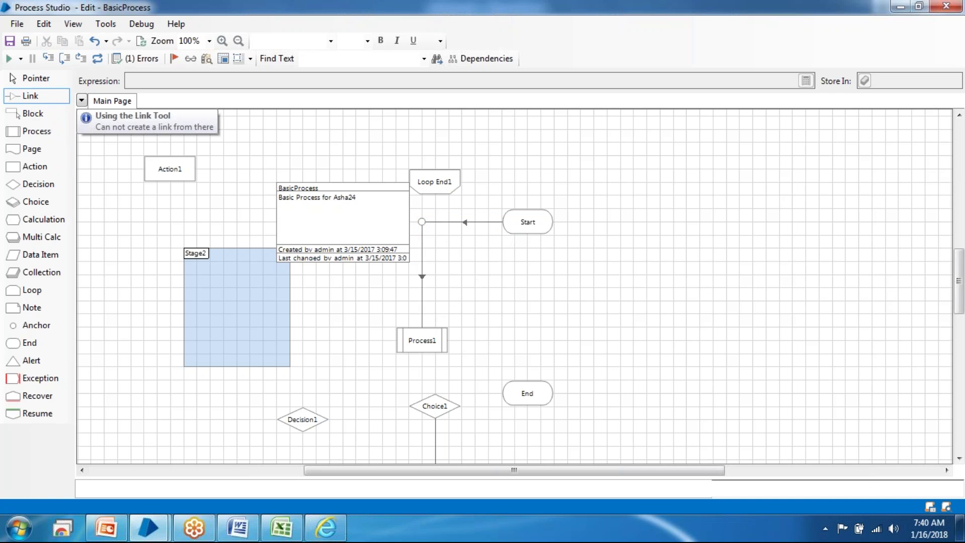
Step: Add an Alert stage beside the block's lower corner, view its expression properties, and cancel the changes
click(28, 360)
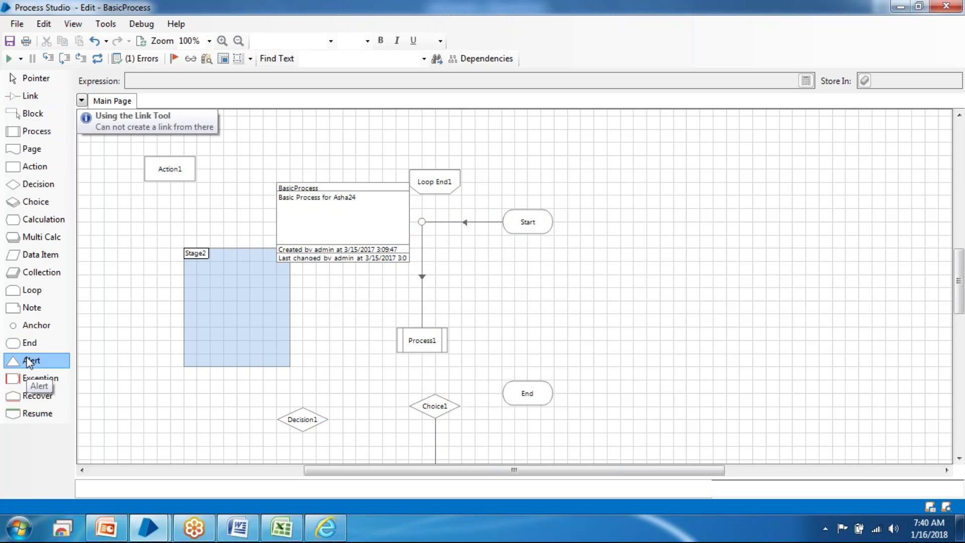
click(144, 380)
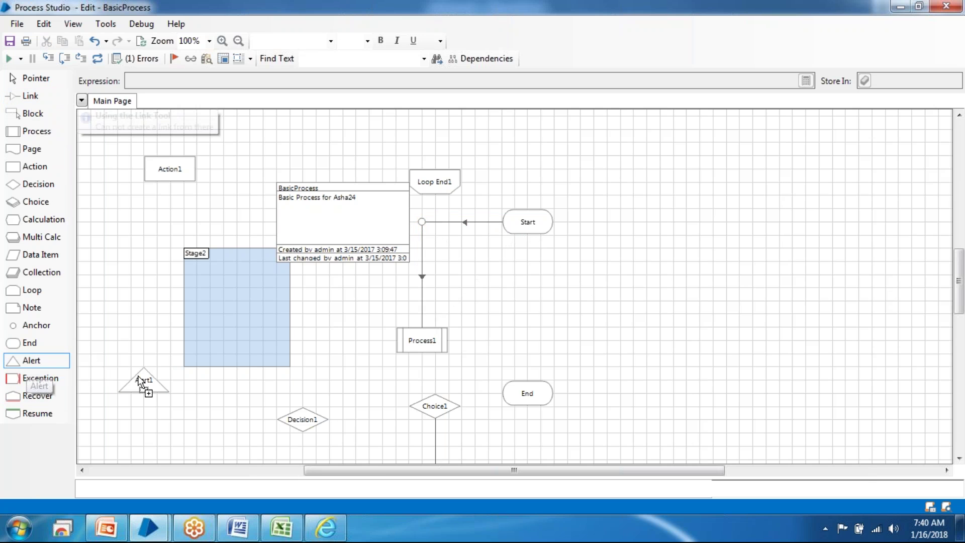
double_click(143, 380)
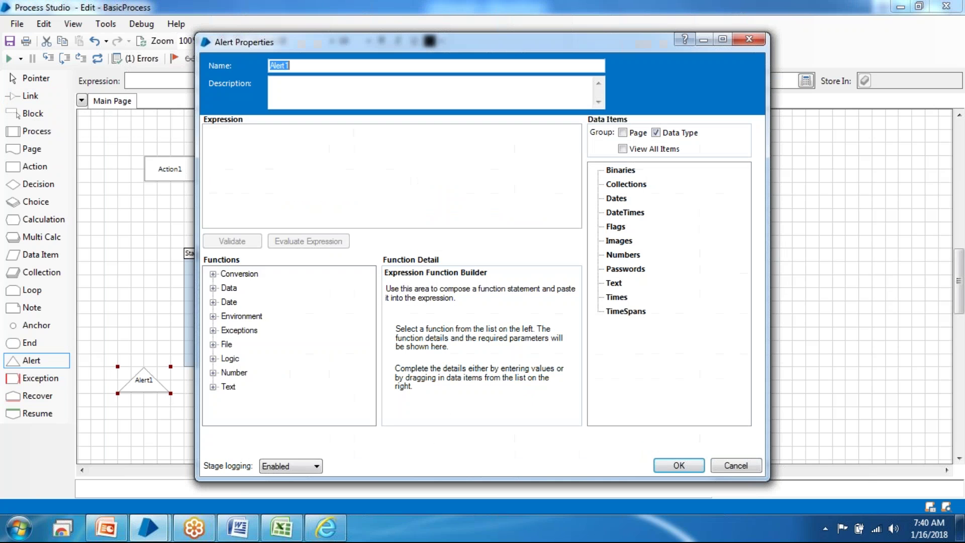
click(749, 468)
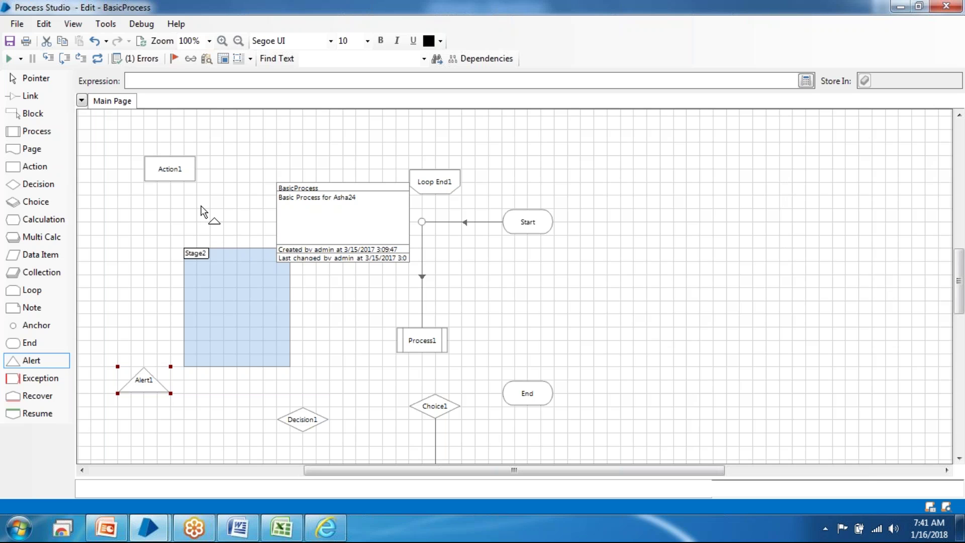
Step: Close BasicProcess discarding all changes, and reopen it for editing in a maximized window
click(25, 82)
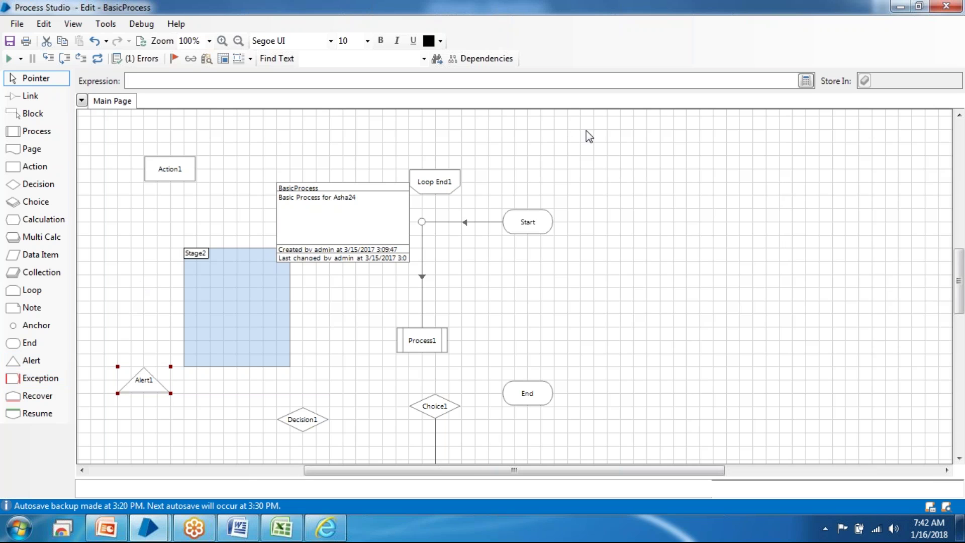
click(947, 7)
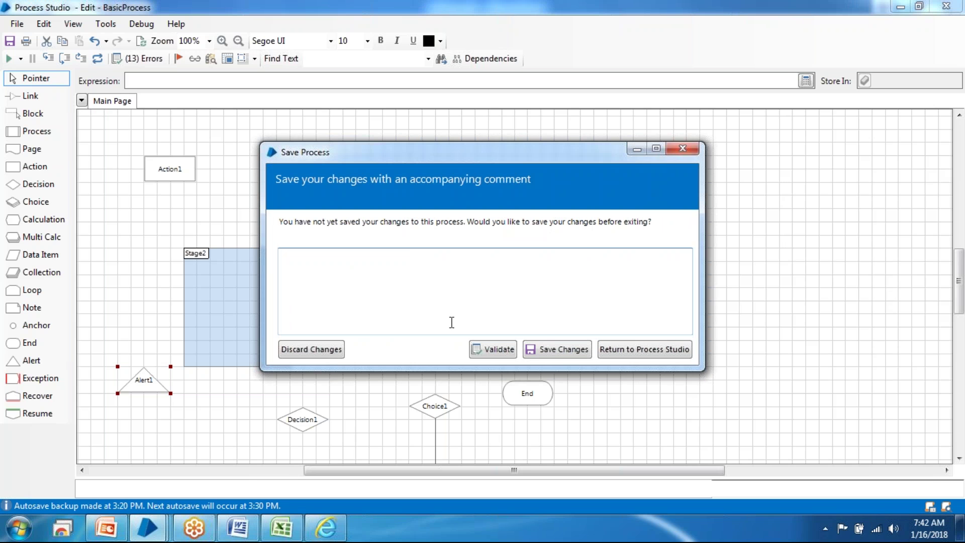
click(297, 350)
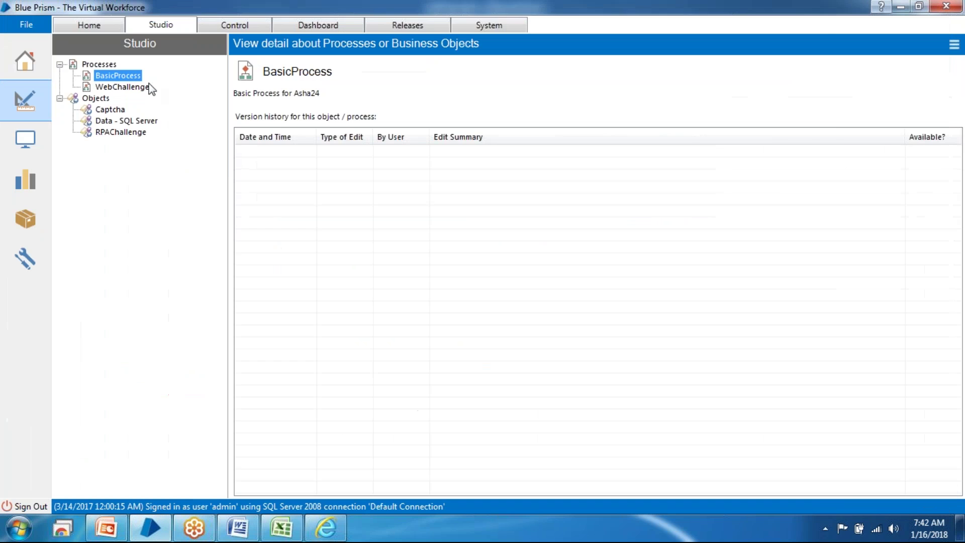
double_click(117, 76)
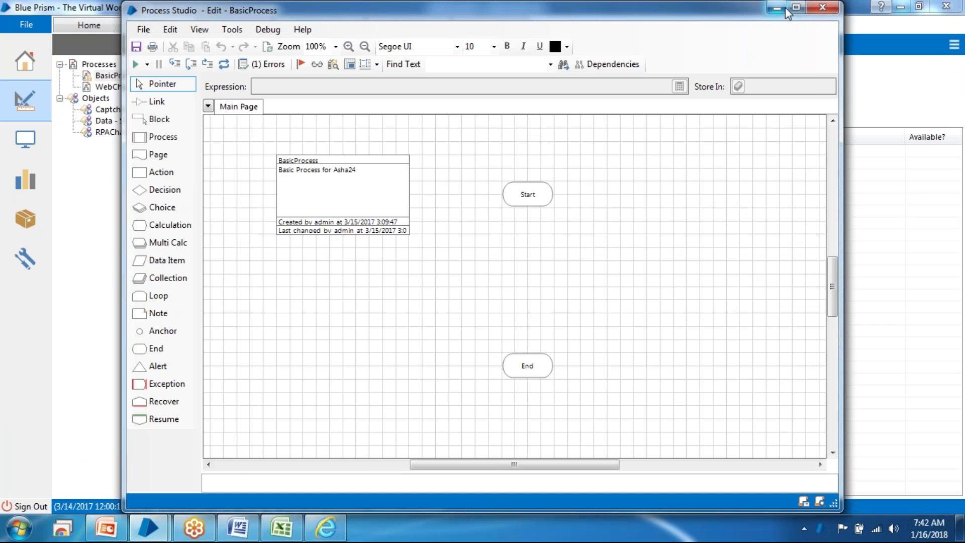
click(796, 7)
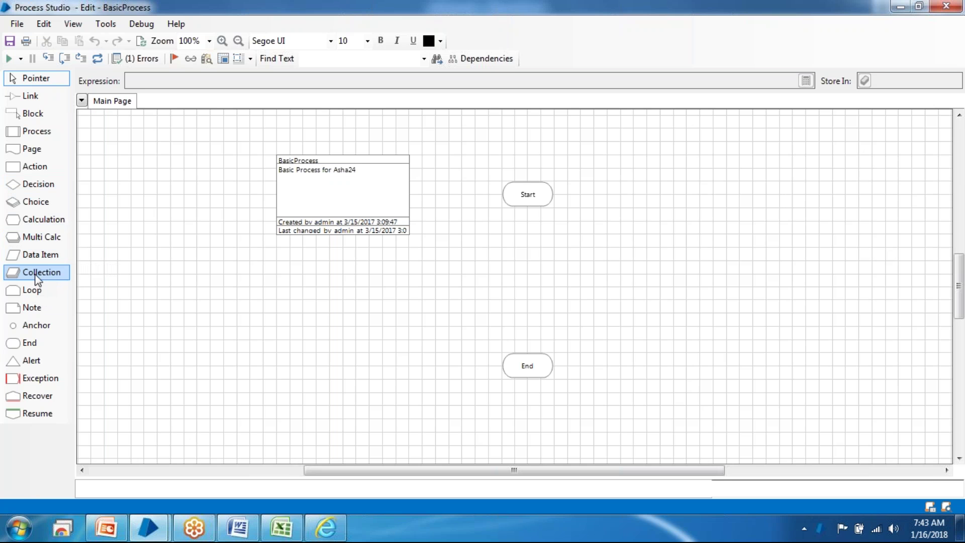
Step: Switch to Word to view the course outline in Course Content_BP.docx, and return to BasicProcess in Process Studio
click(237, 529)
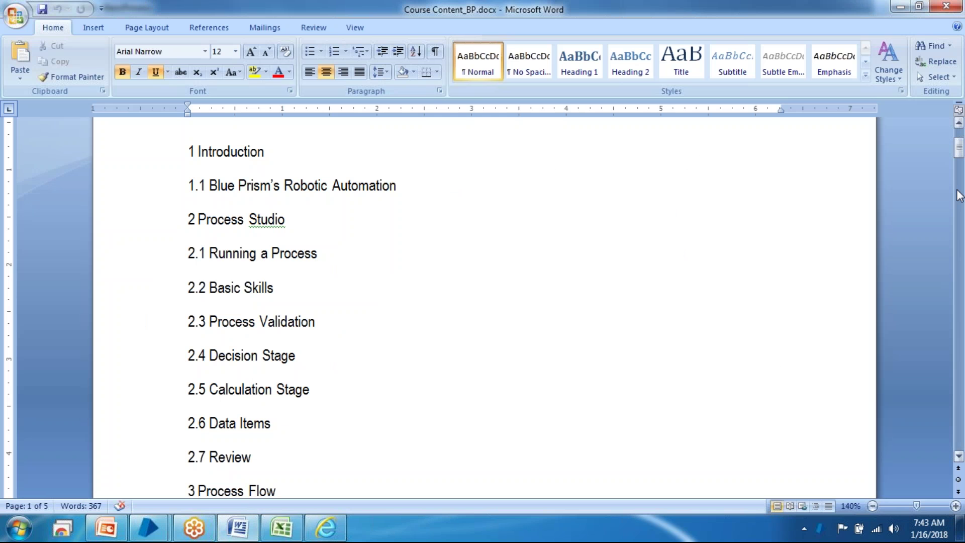
drag(960, 149, 959, 148)
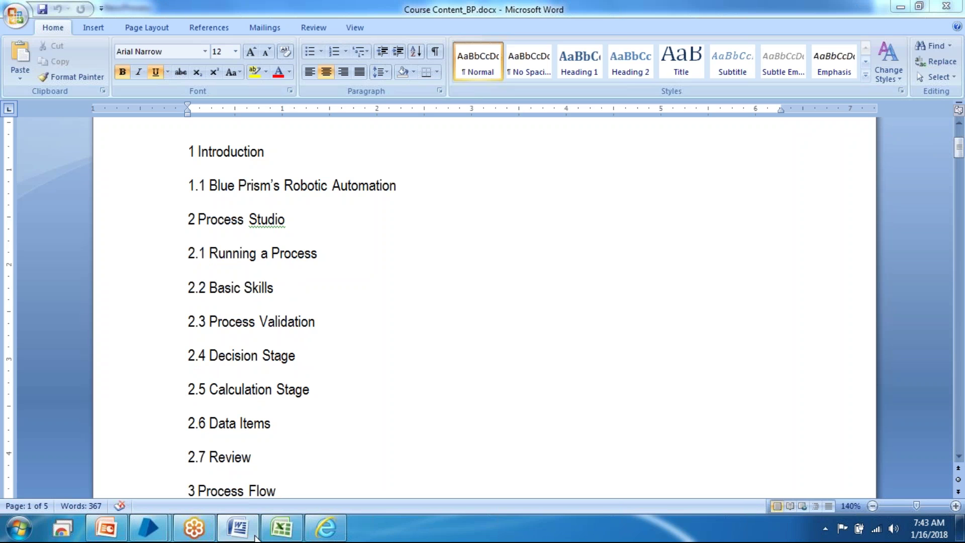
mouse_move(151, 529)
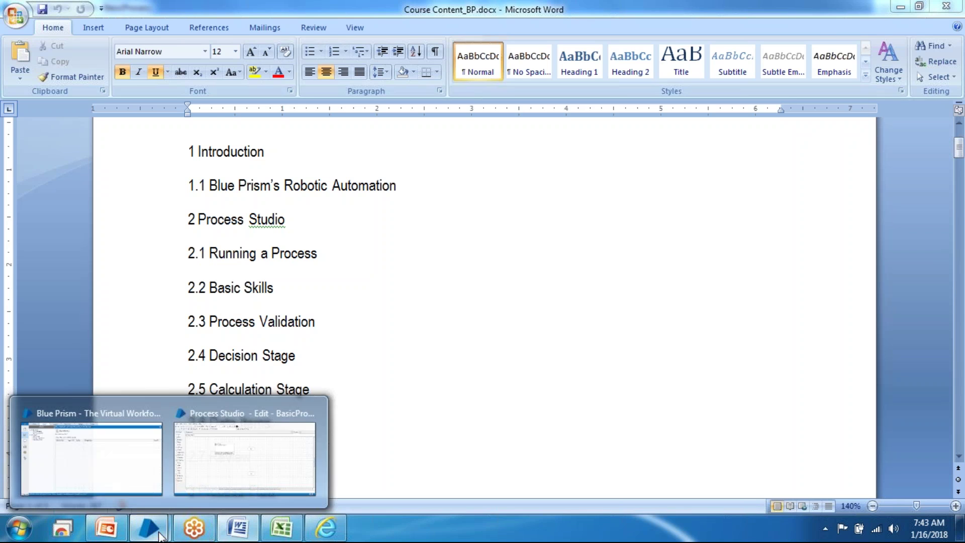
click(226, 464)
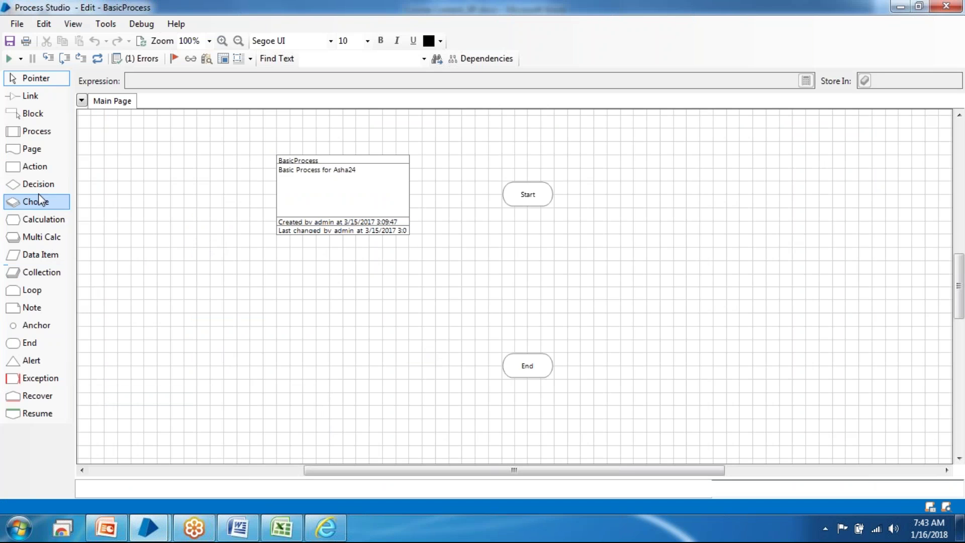
Step: Add a Data Item beside the Start stage and name it Message
drag(48, 254, 656, 182)
double_click(666, 186)
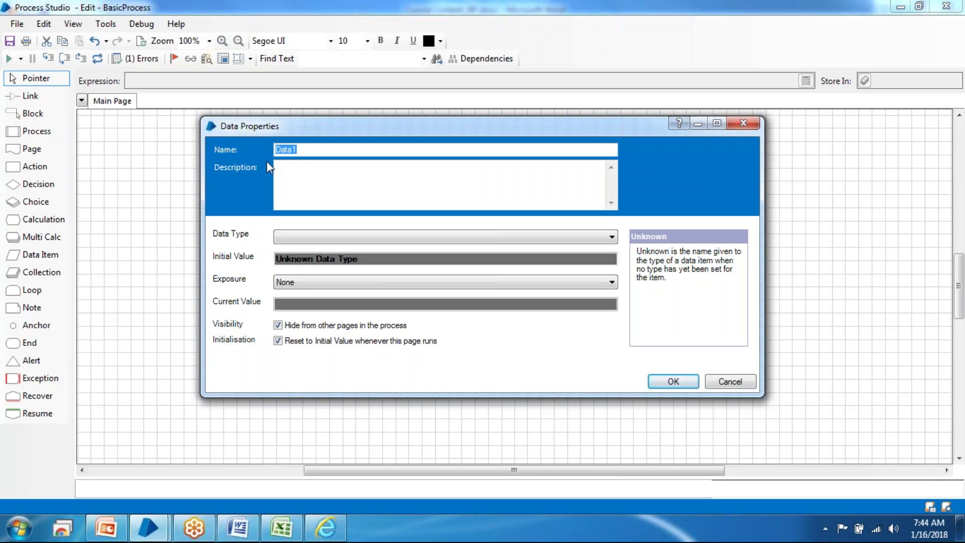
text(nu)
key(BackSpace)
key(BackSpace)
text(Message)
Step: Set the Message data item's type to Text and its initial value to Empty, and accept the properties
click(339, 236)
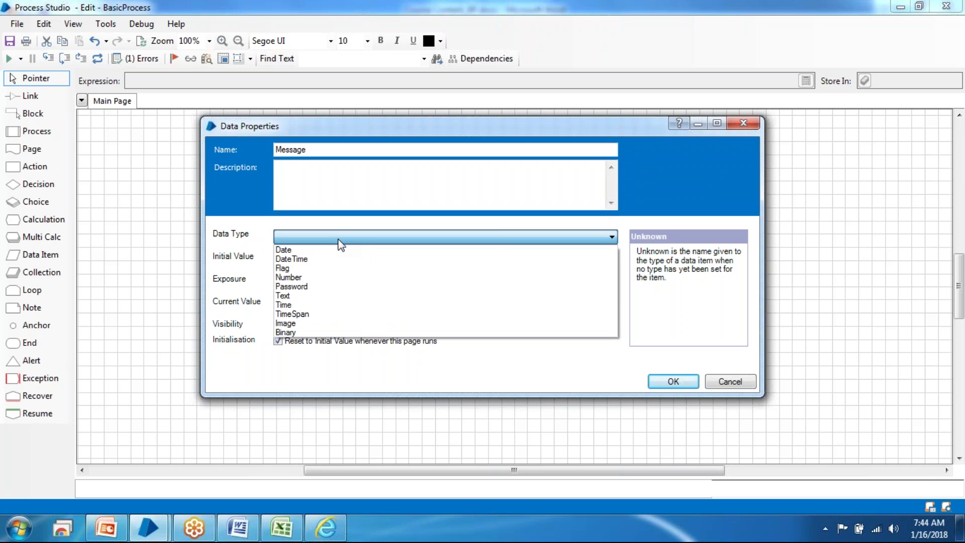
click(326, 296)
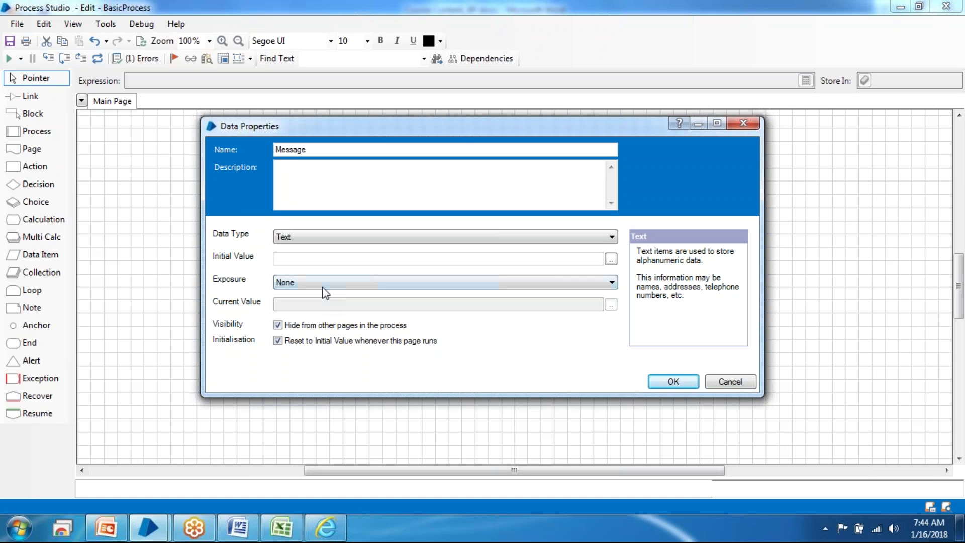
click(347, 259)
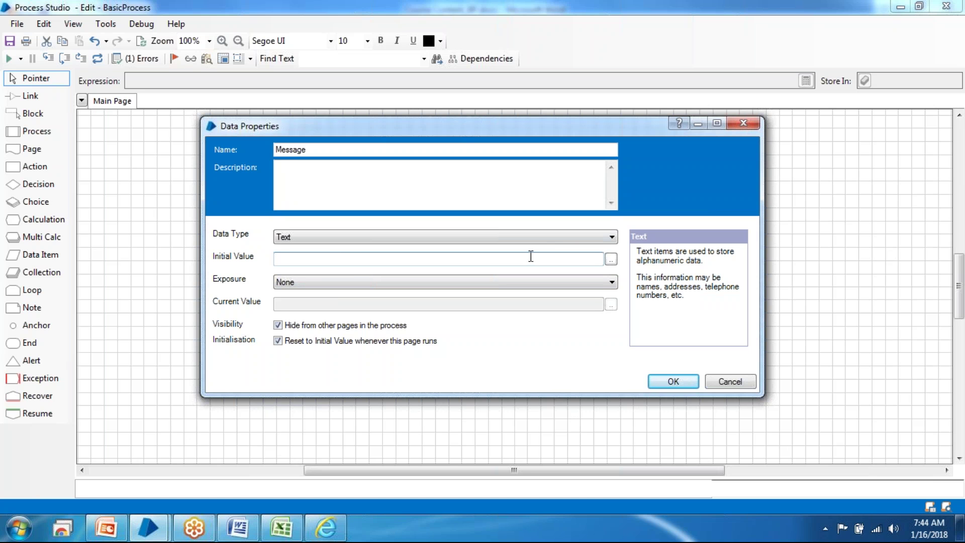
text(Empty)
click(673, 382)
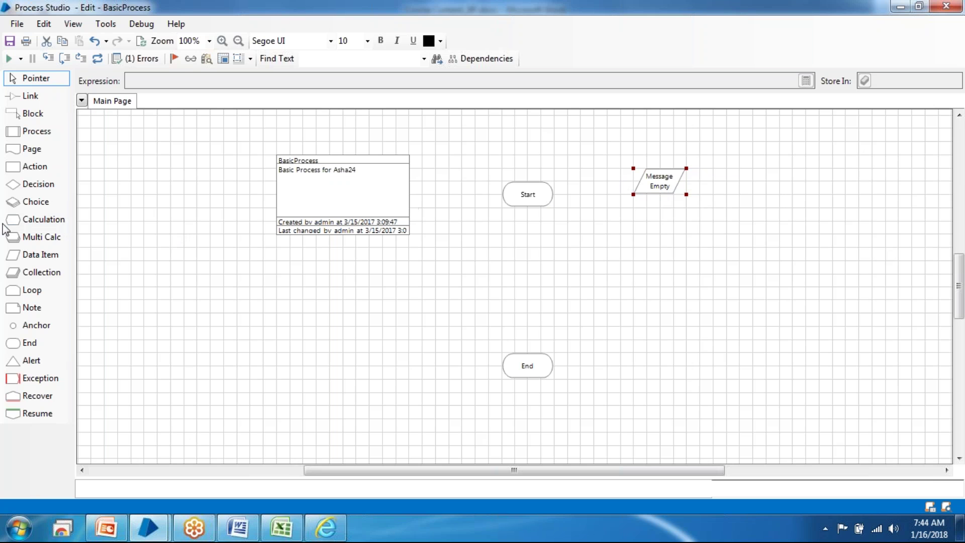
Step: Add a Calculation stage between Start and End, and insert the Message data item into its expression
drag(40, 219, 527, 274)
double_click(528, 273)
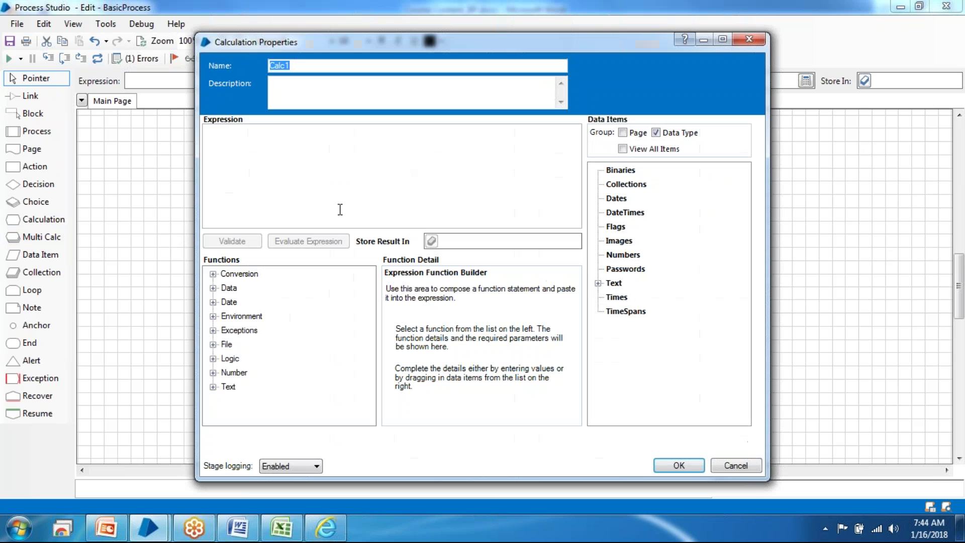
click(597, 284)
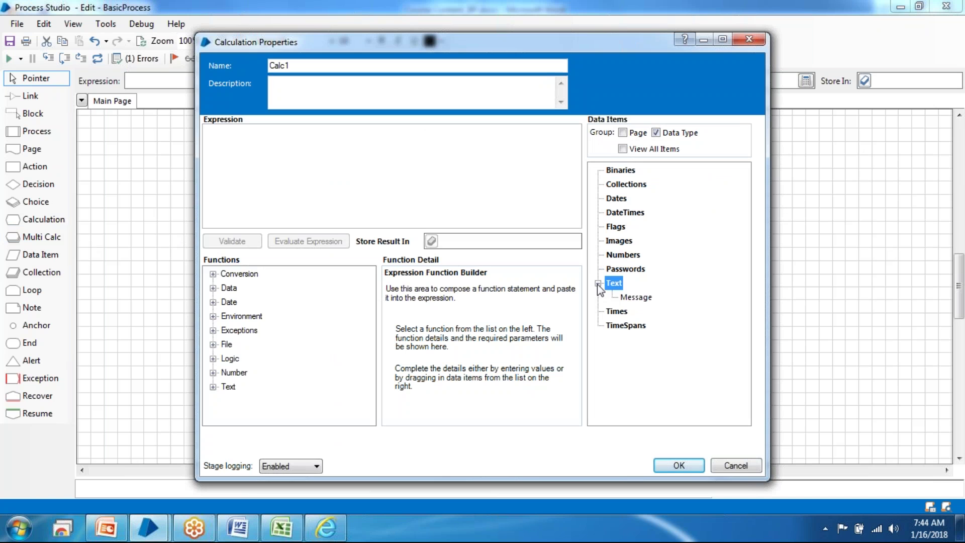
click(864, 200)
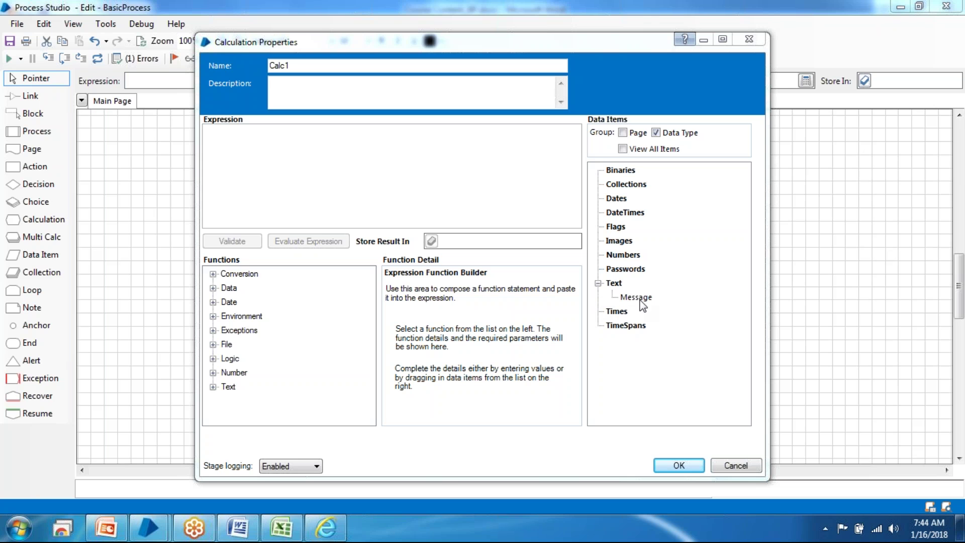
click(642, 300)
drag(436, 201, 437, 202)
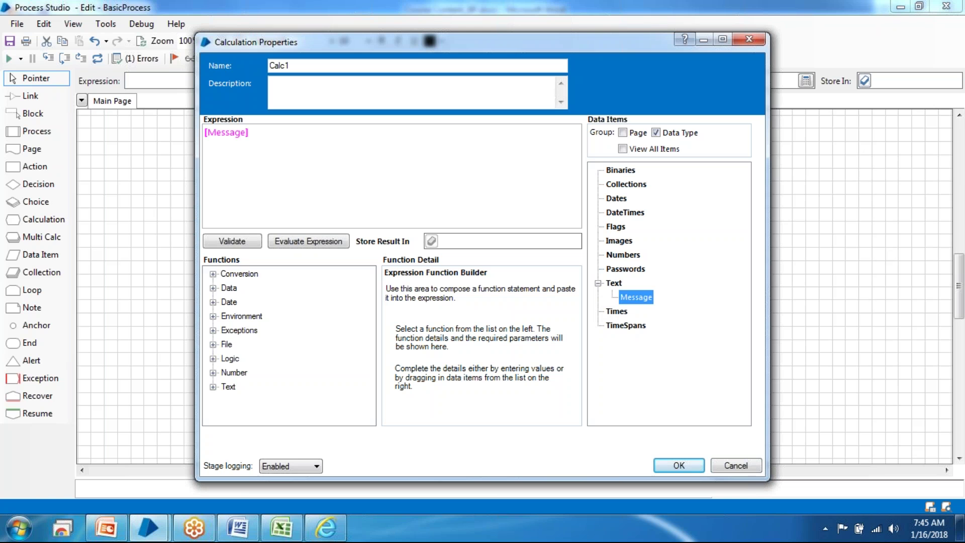
Step: Extend the calculation expression to [Message] = "Hello World" and validate it
click(427, 147)
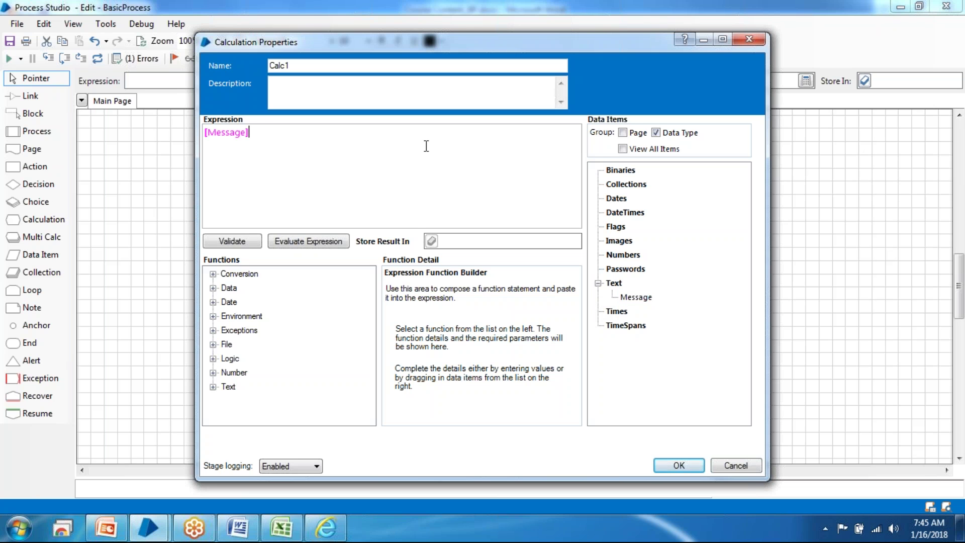
text(= "Hellp)
key(BackSpace)
text(o World")
click(252, 241)
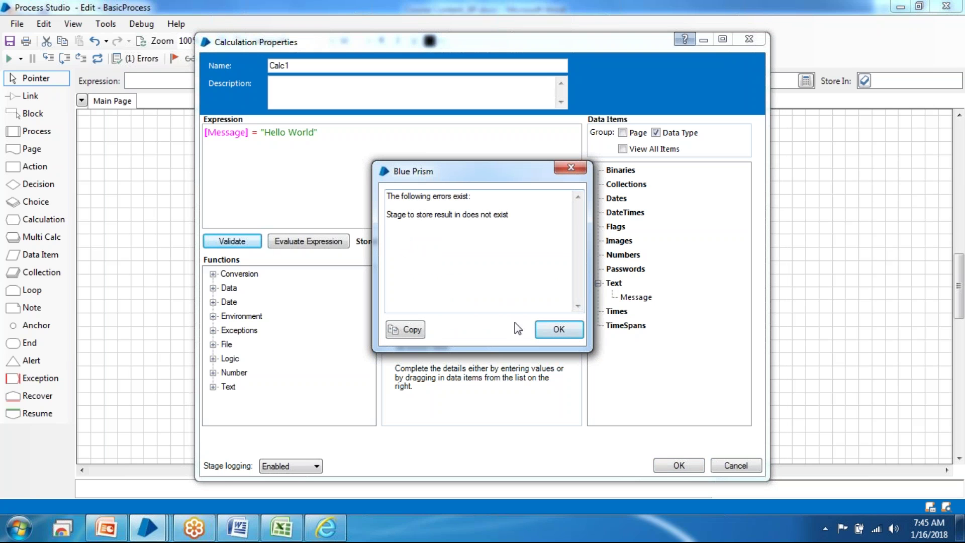
click(558, 329)
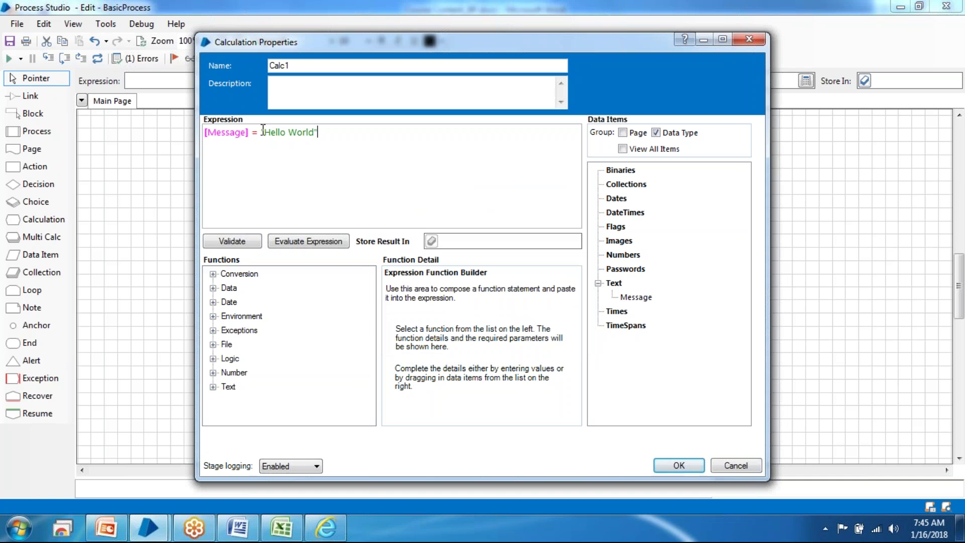
Step: Reduce the expression to "Hello World", store its result in the Message data item, and validate the calculation
drag(261, 132, 165, 131)
key(Delete)
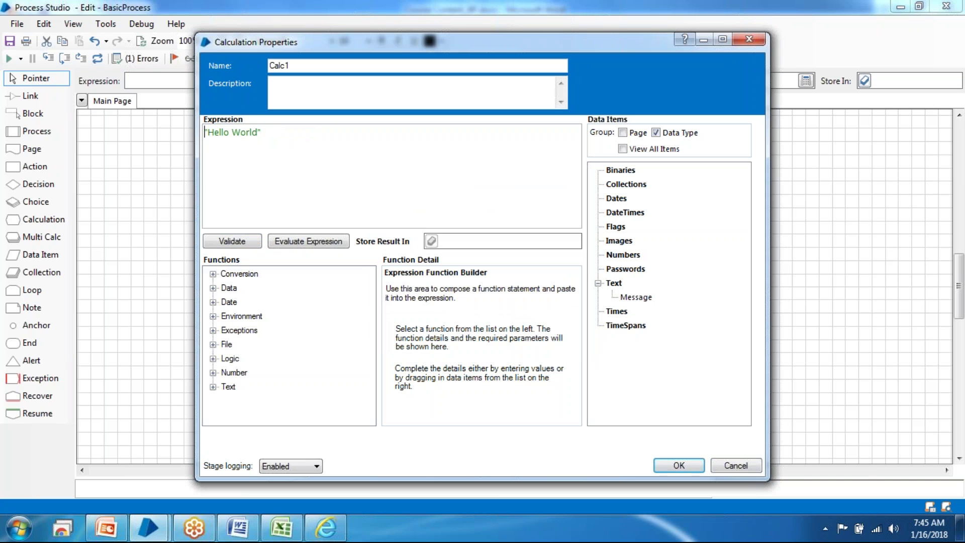
drag(638, 299, 533, 241)
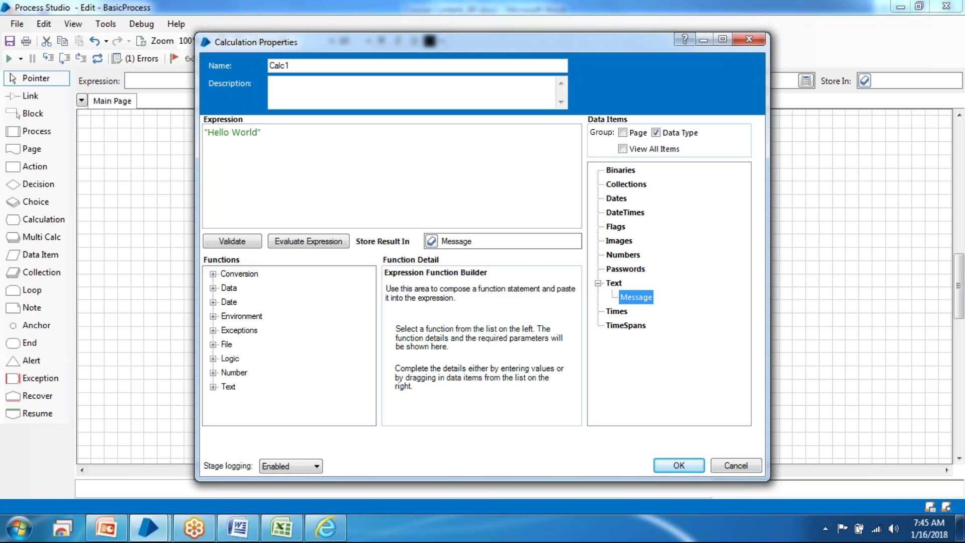
click(244, 243)
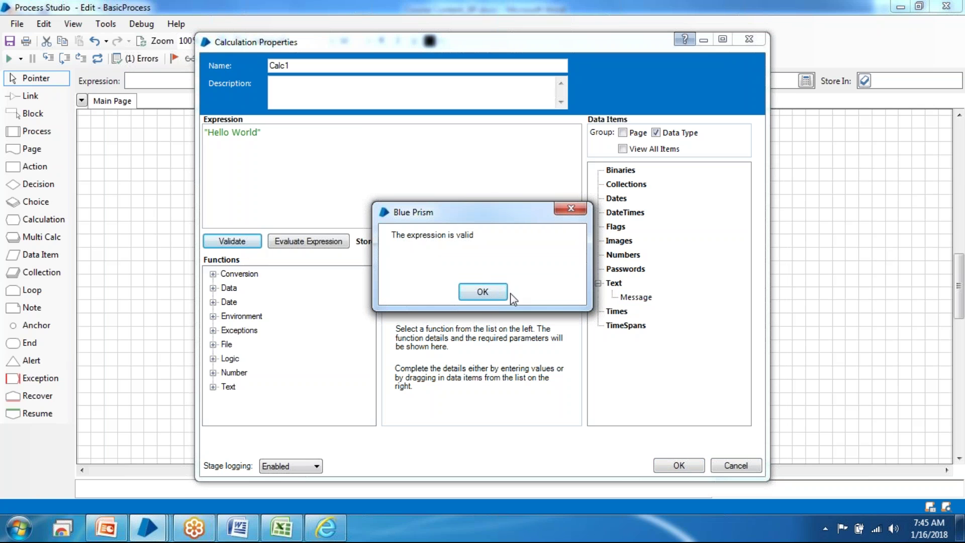
click(482, 291)
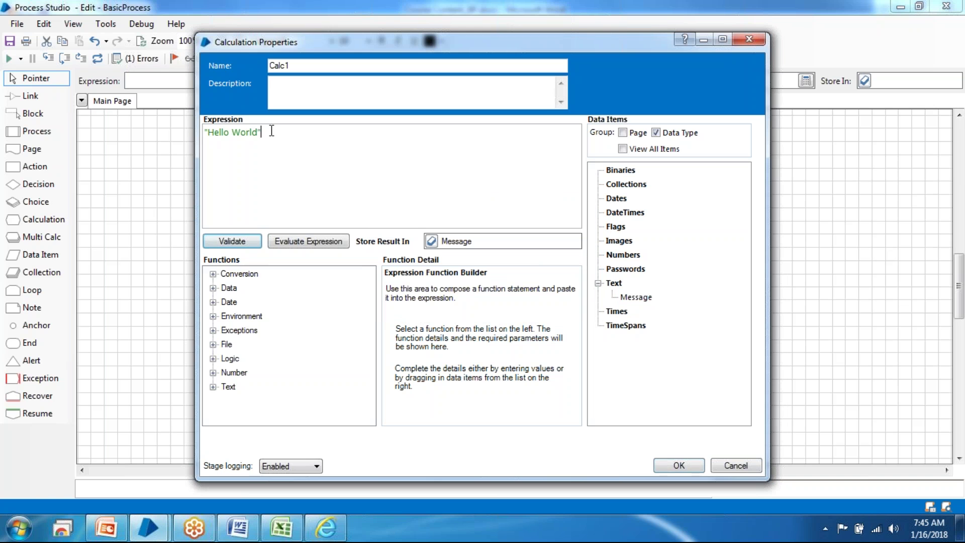
Step: Evaluate the whole "Hello World" expression as a selection, and check its validity again
key(ctrl+a)
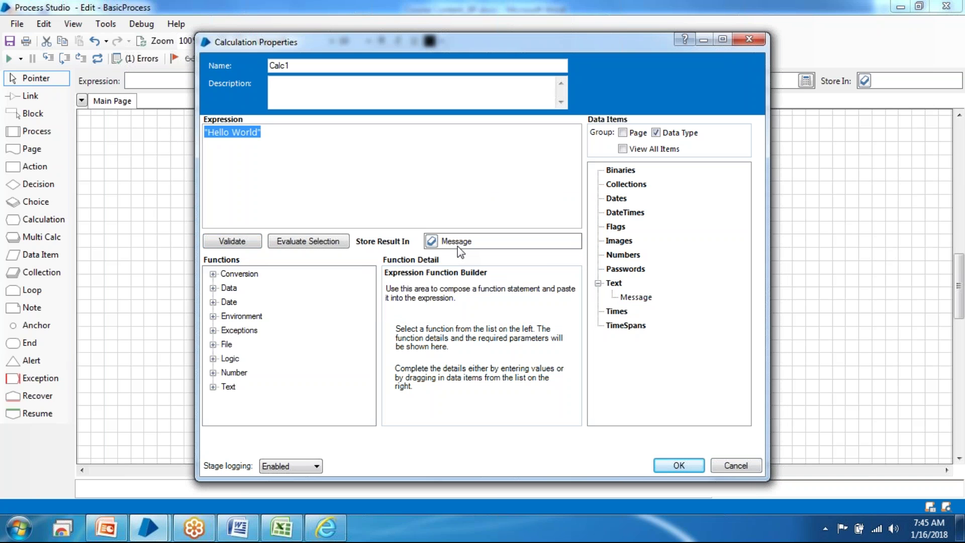
click(304, 242)
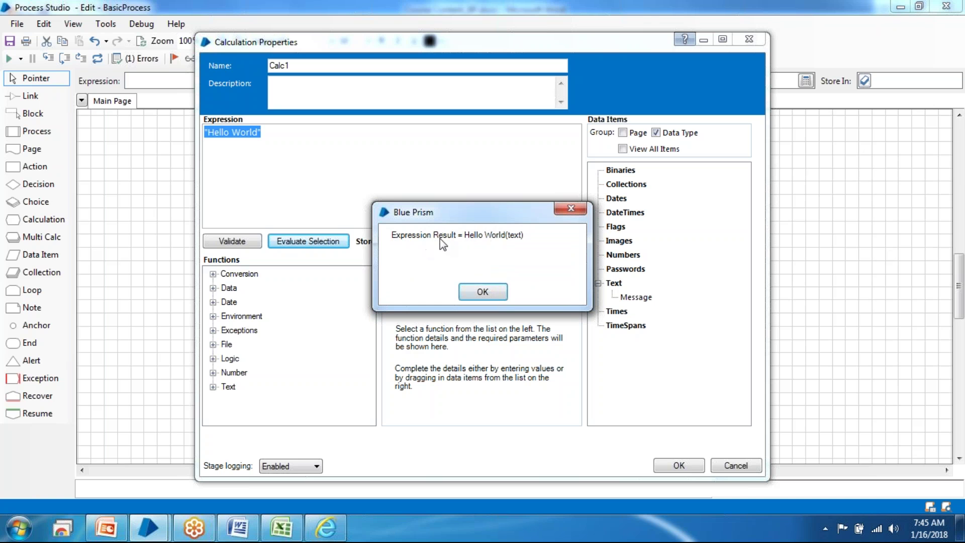
click(490, 291)
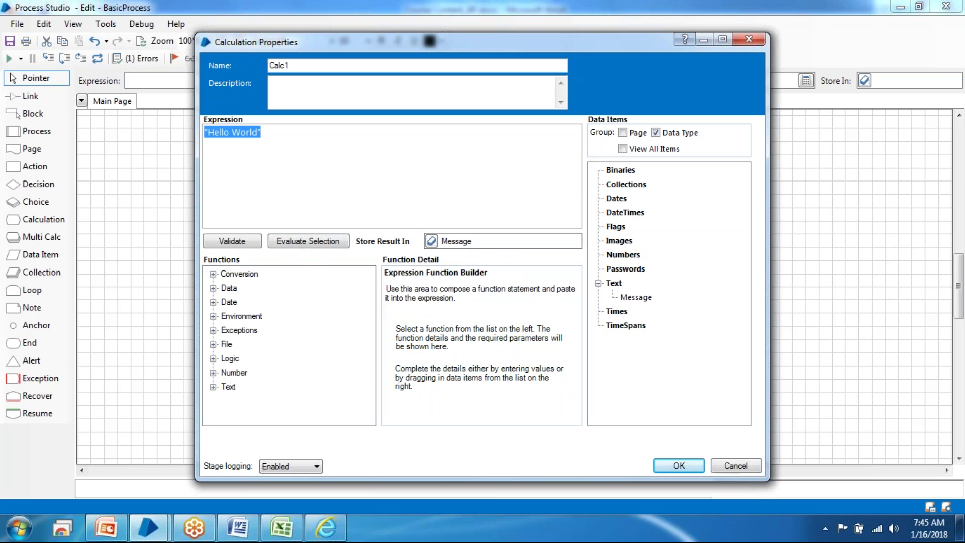
click(311, 247)
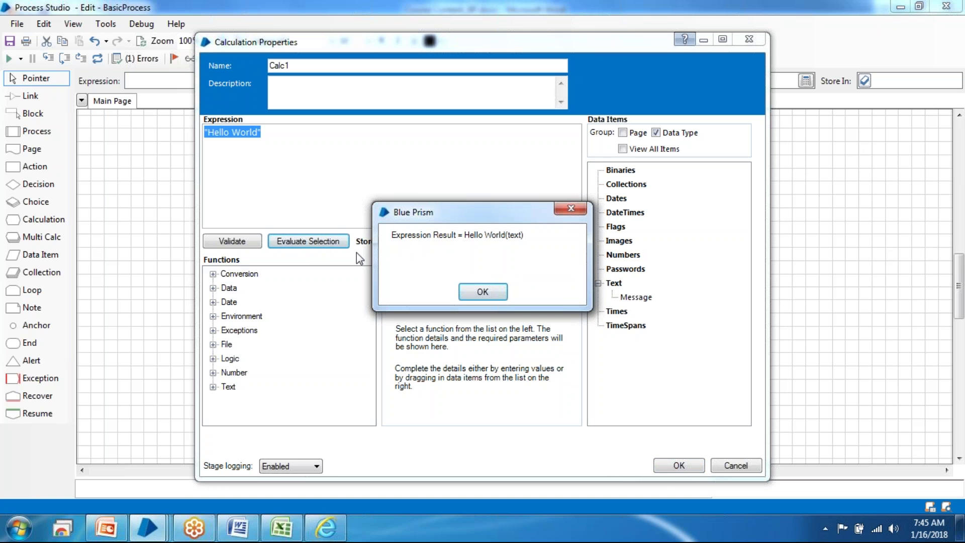
click(478, 294)
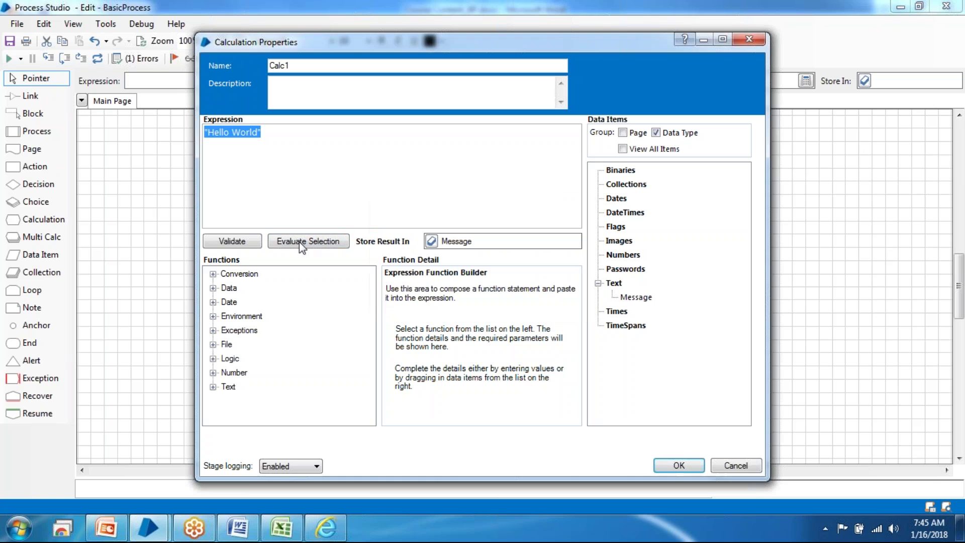
click(246, 243)
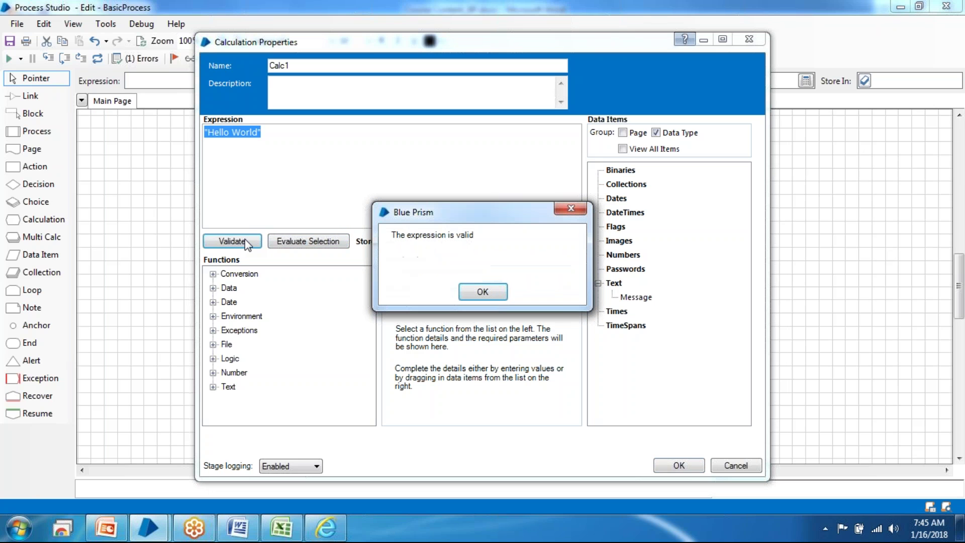
click(500, 292)
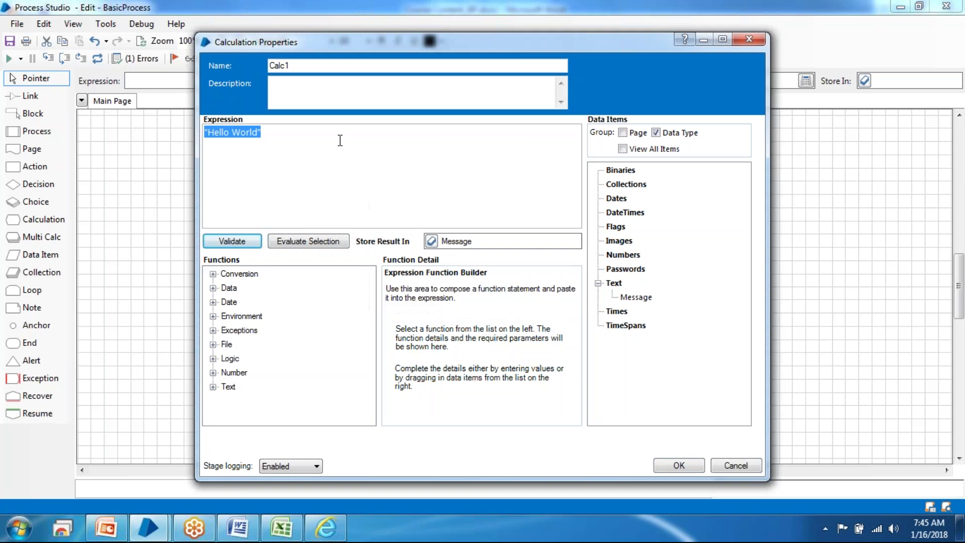
Step: Try validating the expression without its closing quotation mark, and restore the mark
click(338, 131)
key(BackSpace)
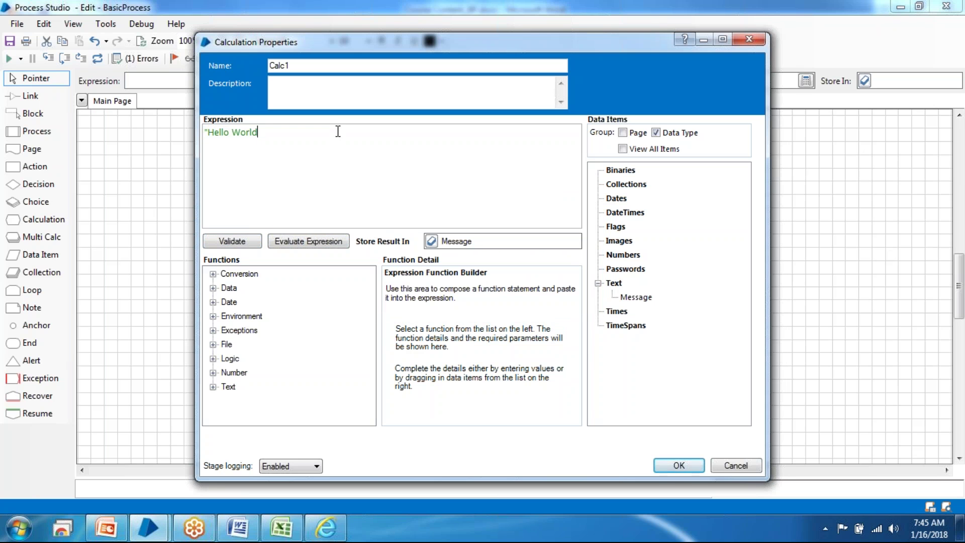
click(243, 242)
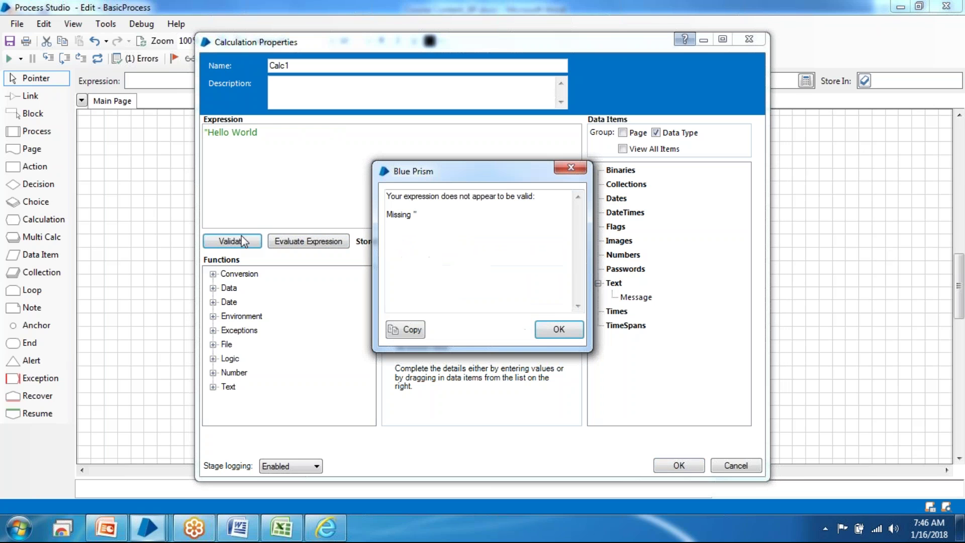
click(553, 329)
text(")
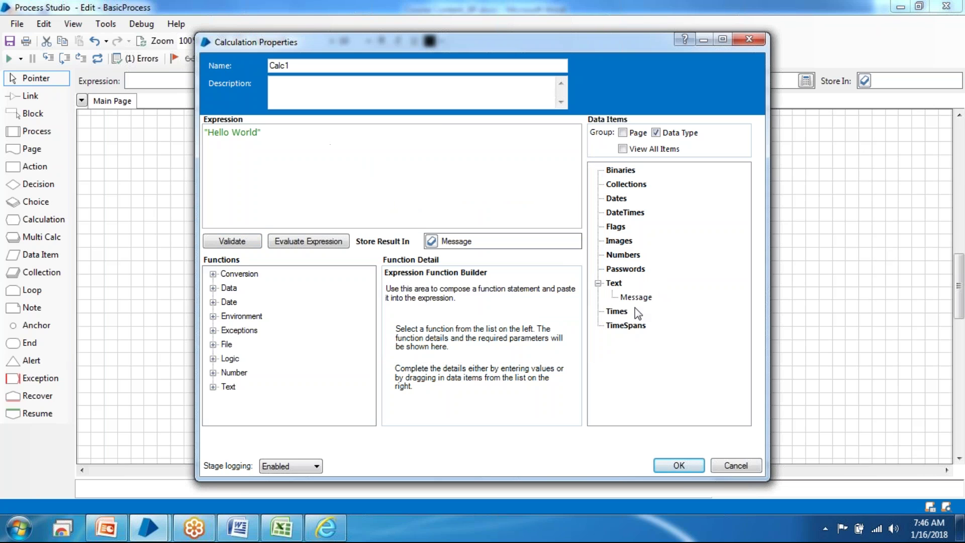
Step: Accept the calculation's properties, and rename the Calc1 stage as Assign Value
click(687, 465)
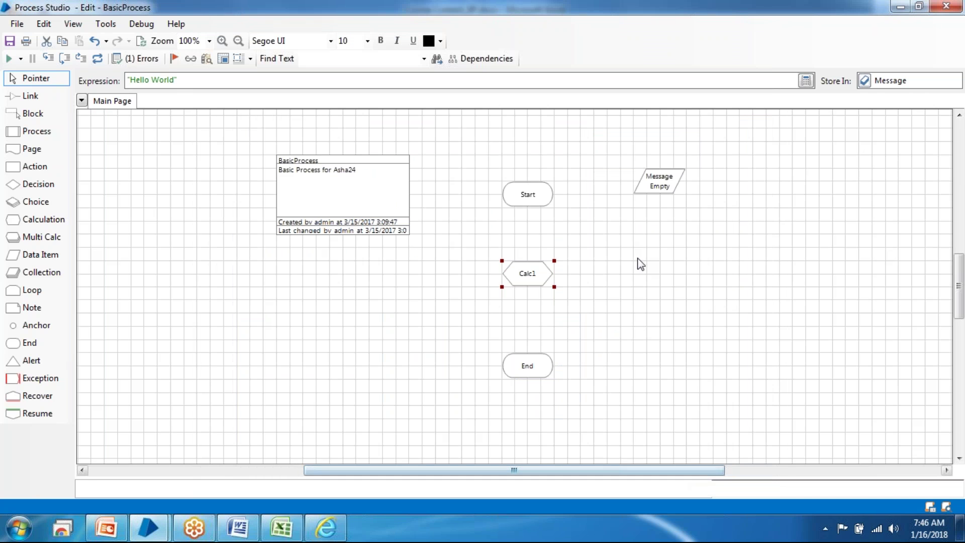
click(663, 182)
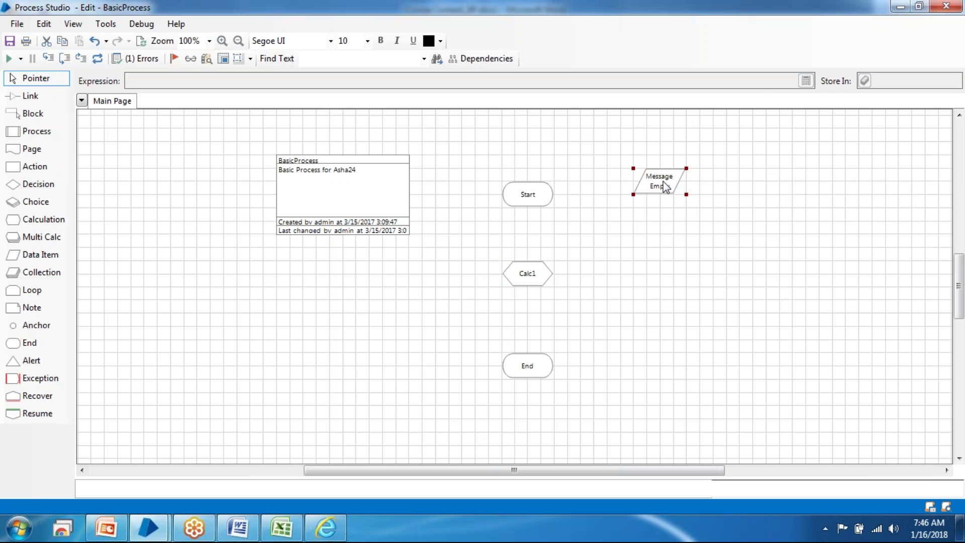
double_click(529, 276)
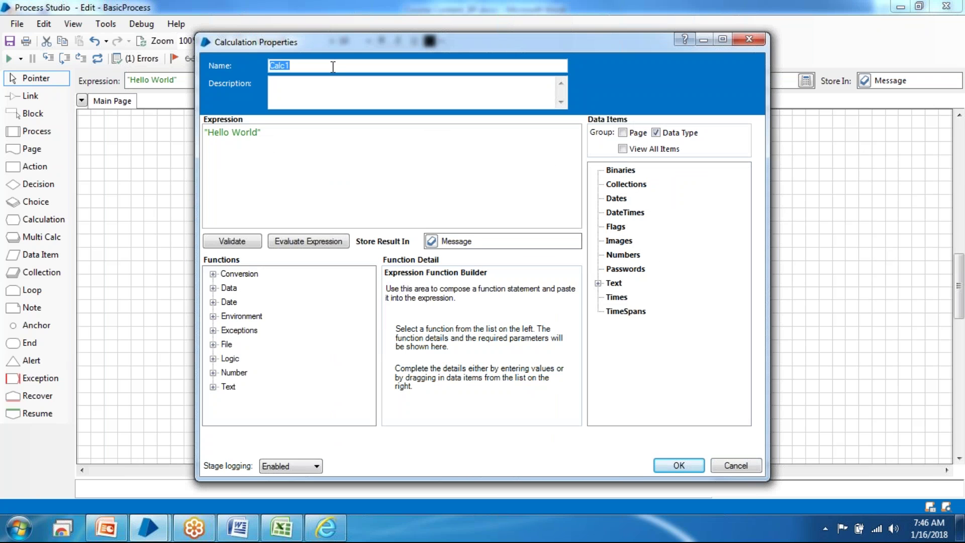
text(Assign Value)
click(677, 463)
Step: Review the process validation errors, and link Start to Assign Value and Assign Value to End
click(152, 62)
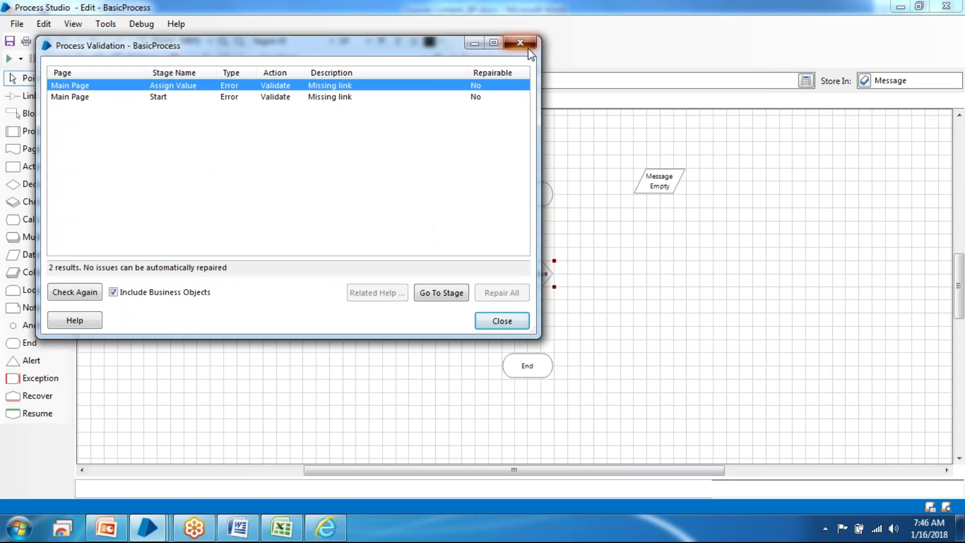
click(528, 47)
click(31, 96)
drag(527, 261, 527, 374)
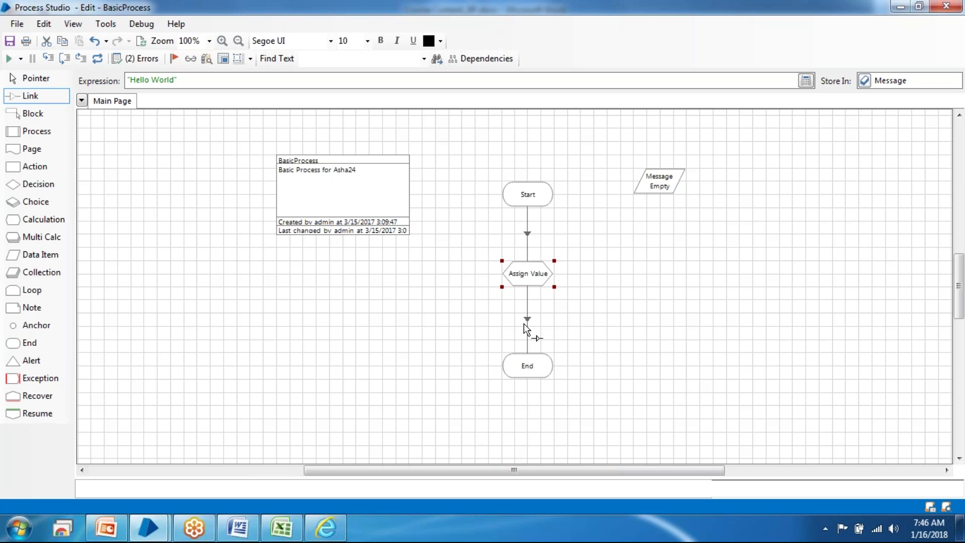
click(23, 79)
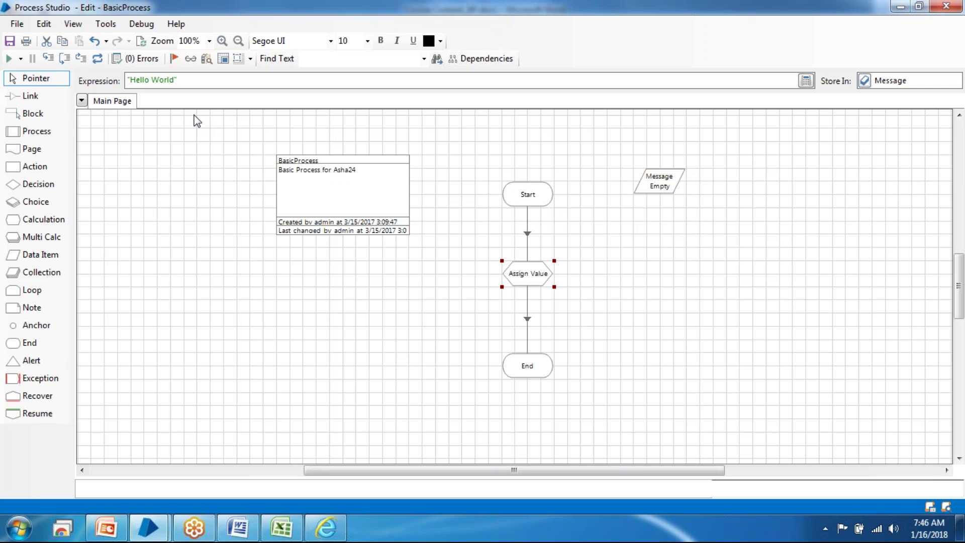
Step: Set the debug speed to Slow and run BasicProcess from Start to End
click(21, 59)
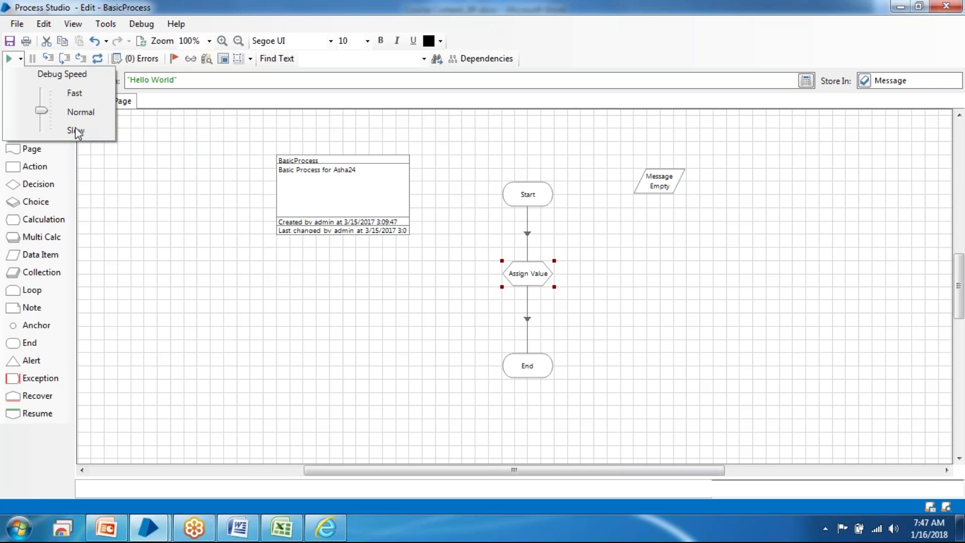
drag(41, 110, 42, 129)
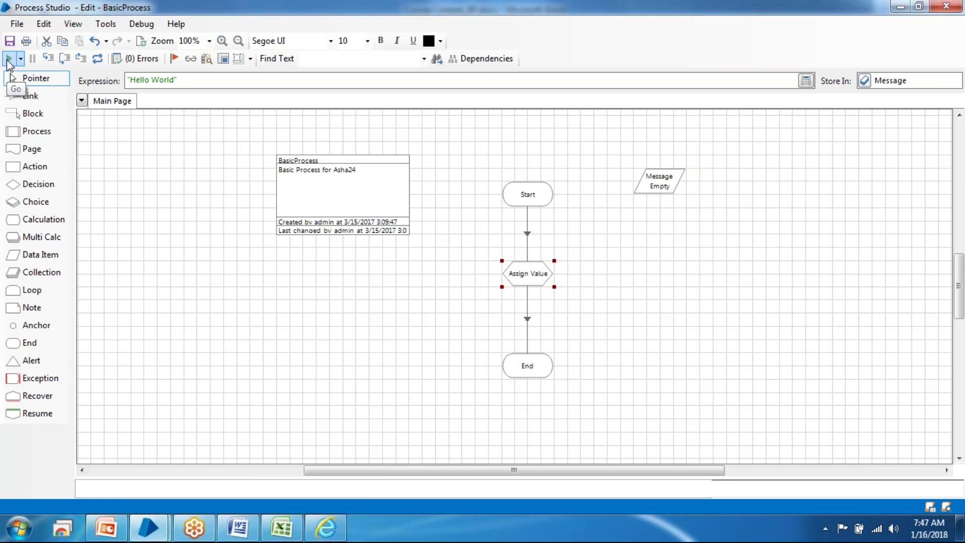
click(9, 61)
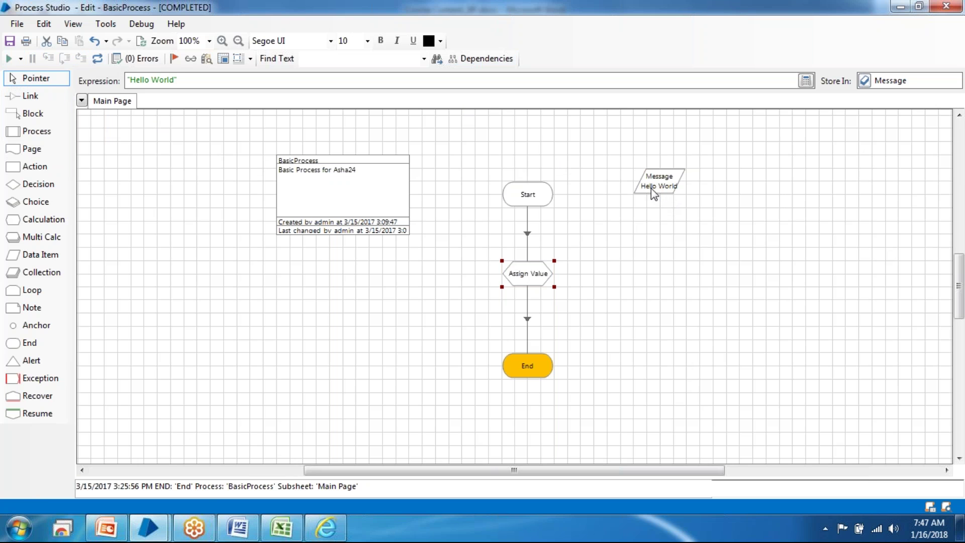
Step: Examine the Message data item's initial and current values in its properties, and leave them without changes
mouse_move(669, 194)
double_click(669, 190)
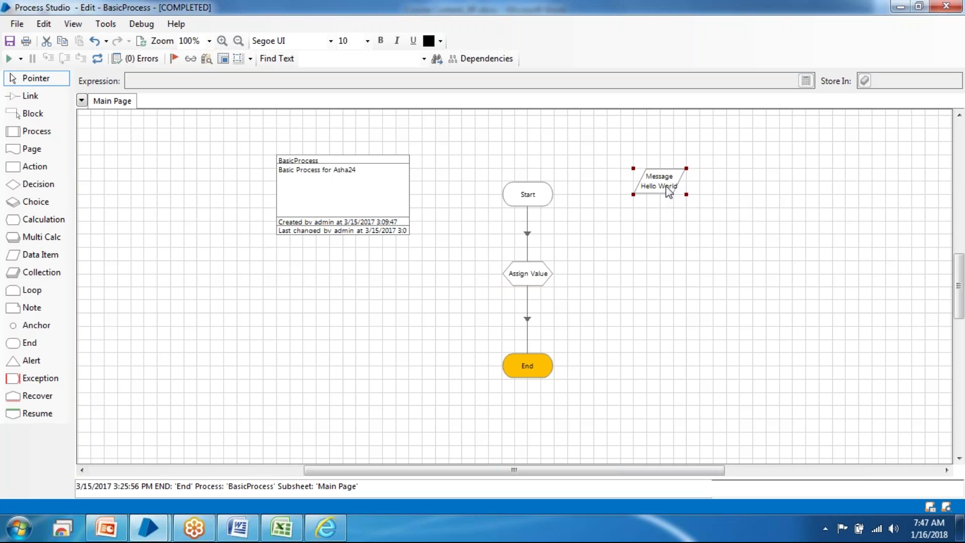
double_click(323, 261)
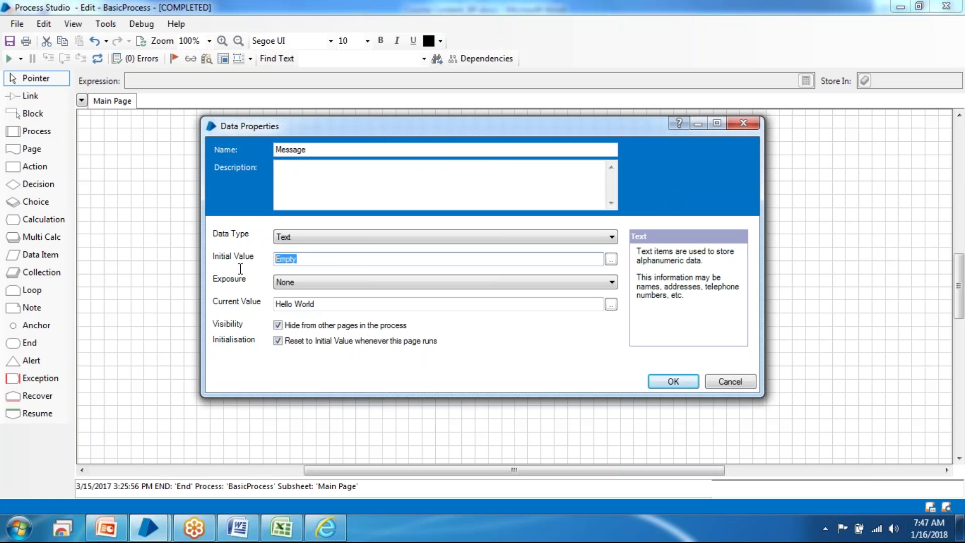
double_click(337, 305)
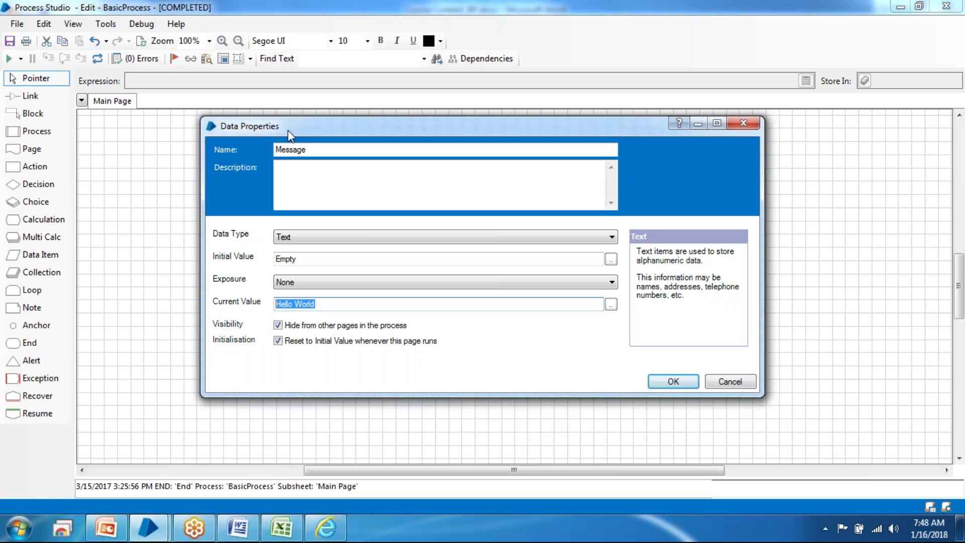
click(730, 381)
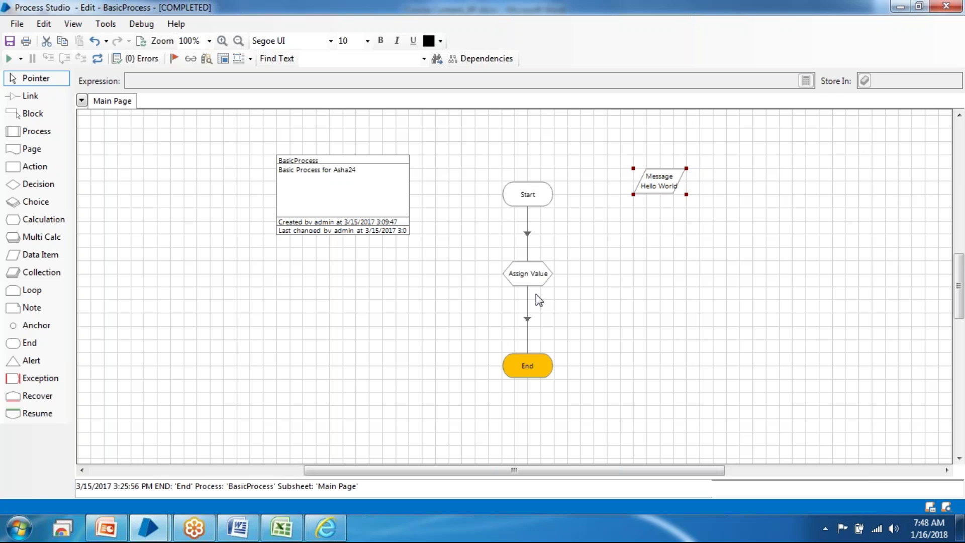
Step: Examine the available data types and the initial value in the Message data item's properties, and close them without changes
double_click(665, 184)
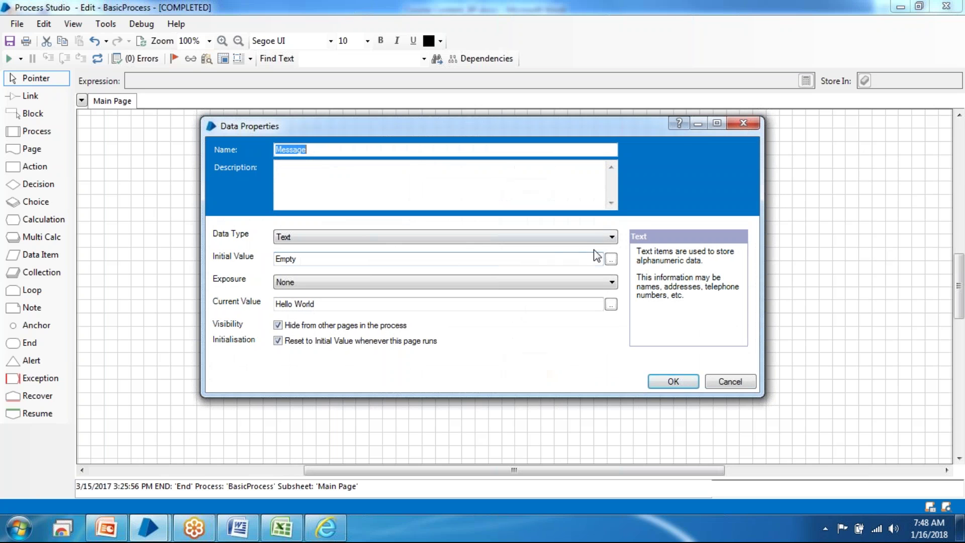
click(613, 237)
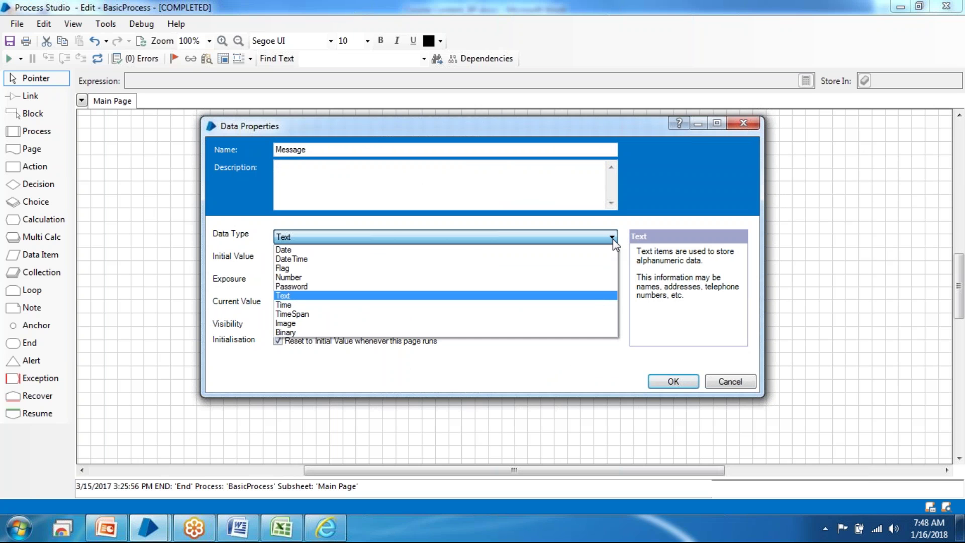
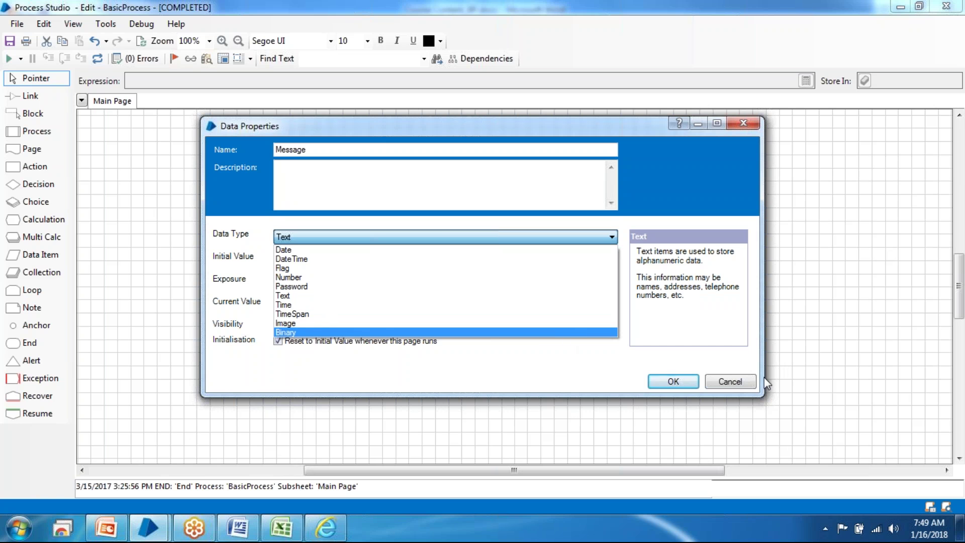
click(746, 381)
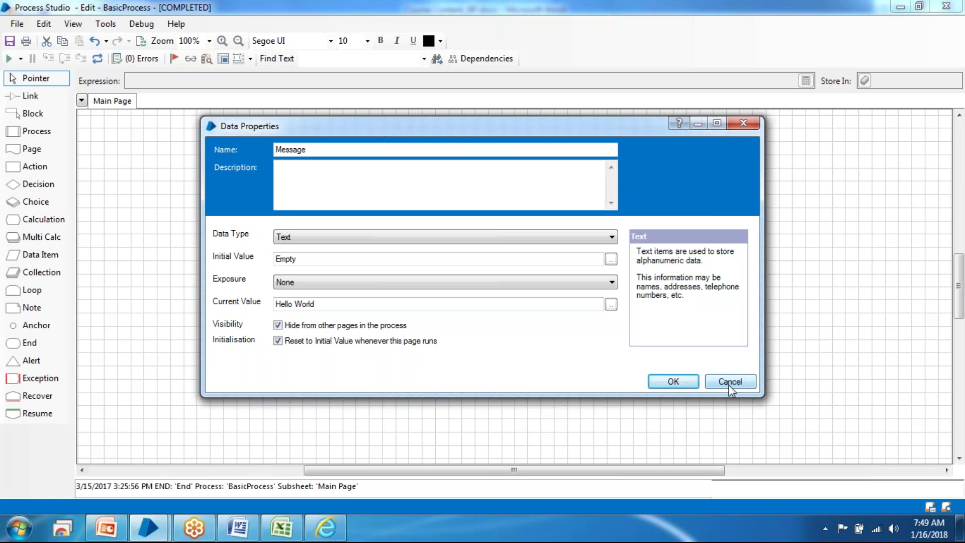
double_click(279, 259)
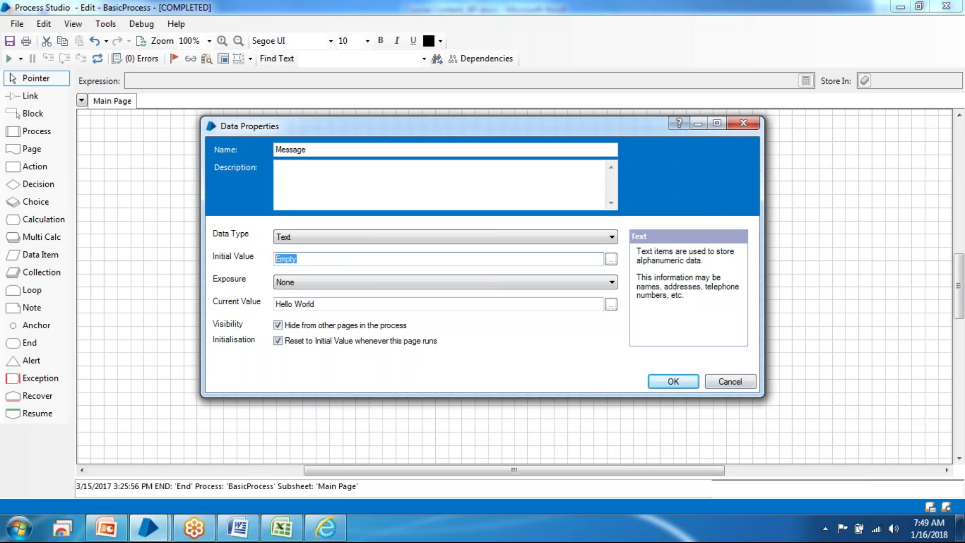
click(725, 385)
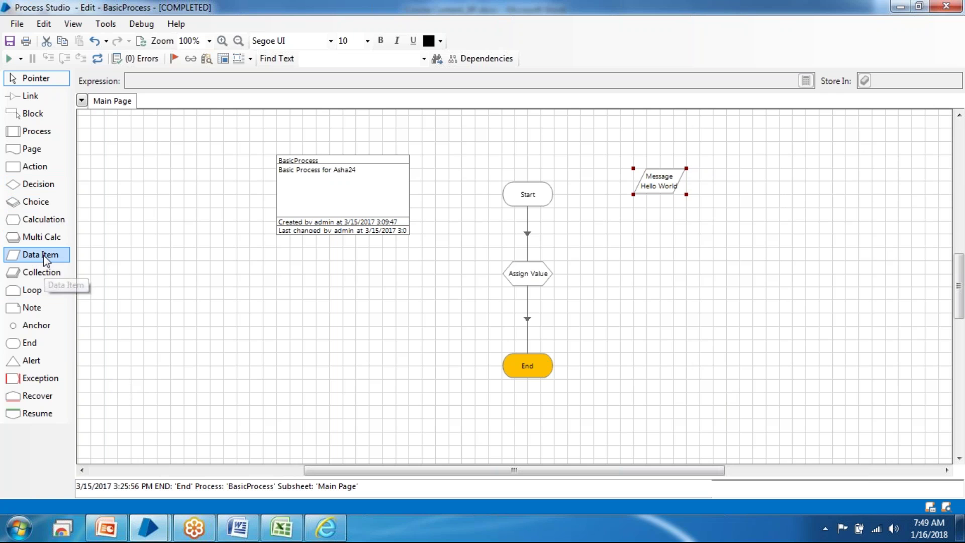
Step: Switch to Excel to view the rows and columns of challenge.xlsx, and return to Process Studio
click(294, 536)
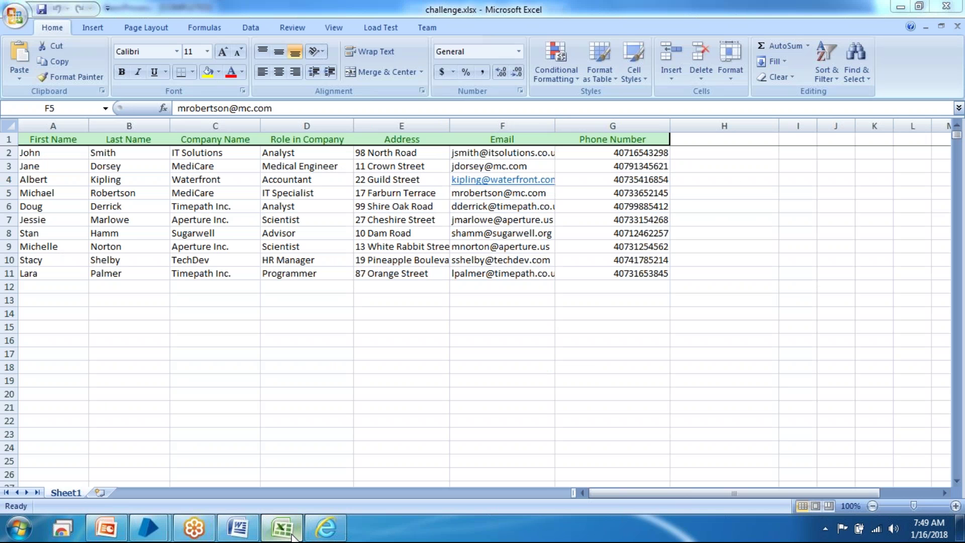
click(294, 536)
click(254, 535)
click(254, 534)
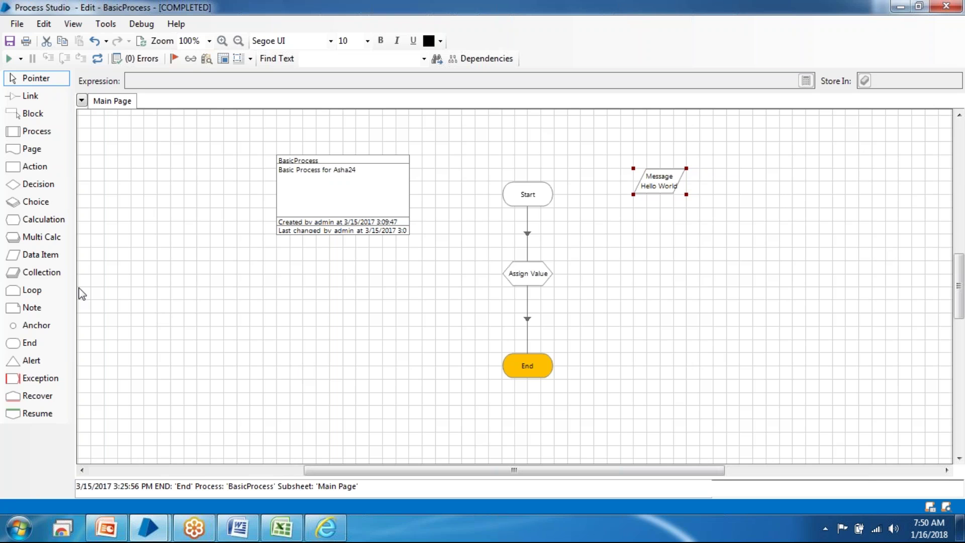
Step: Add a Collection stage below the Message data item on the Main Page
click(50, 272)
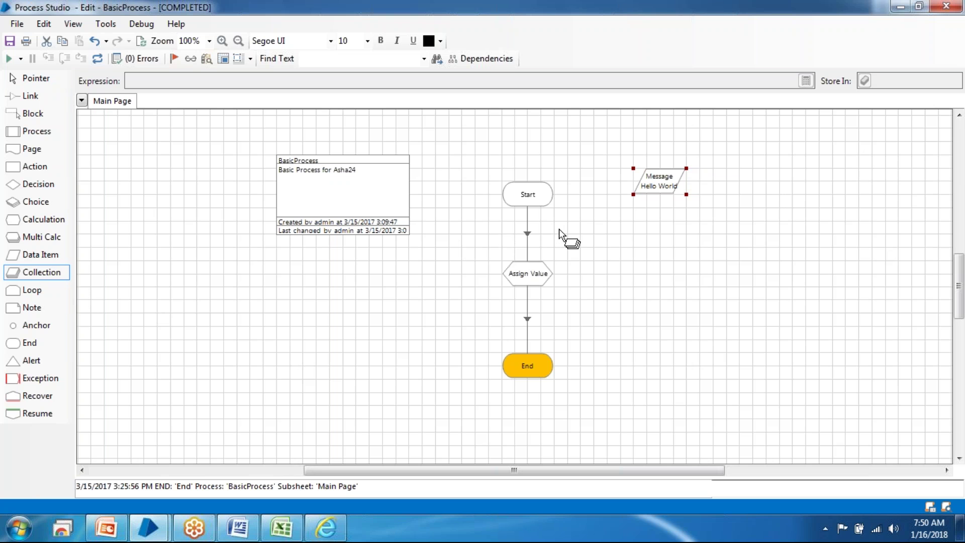
click(678, 231)
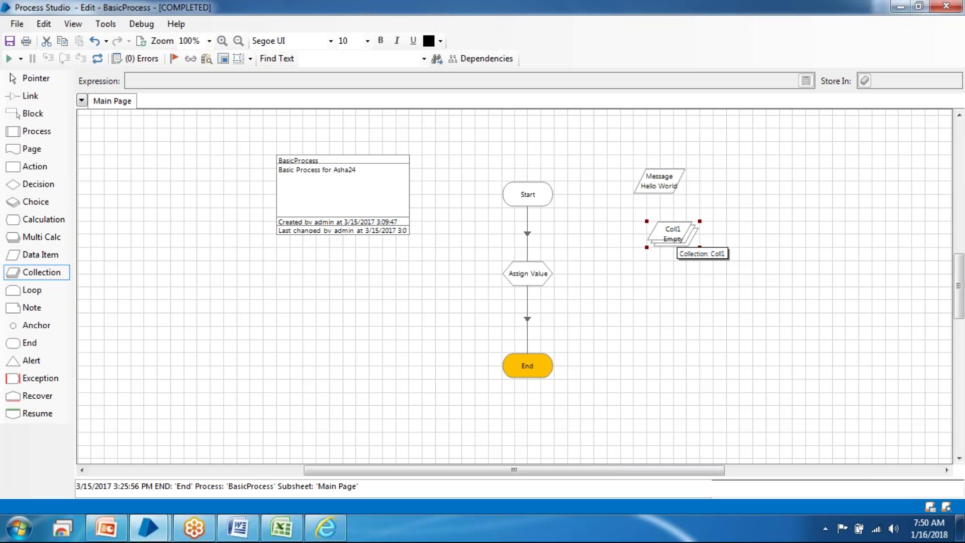
click(21, 98)
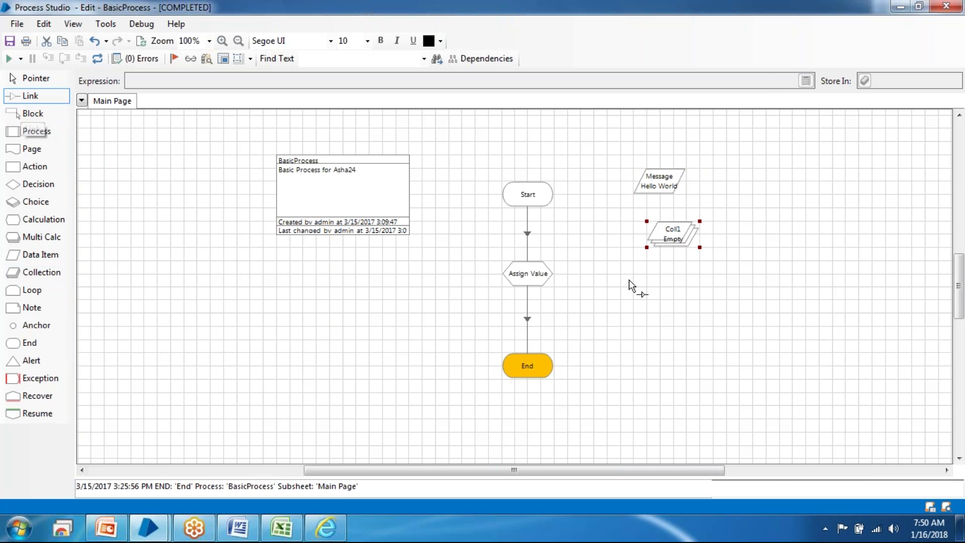
Step: Open the new collection's properties and examine its fields, initial values and current values
double_click(674, 234)
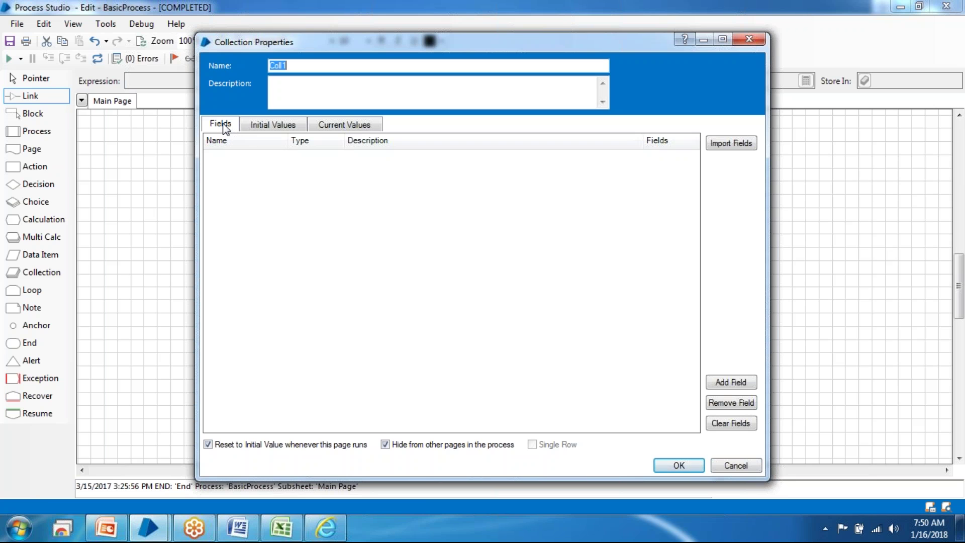
click(286, 124)
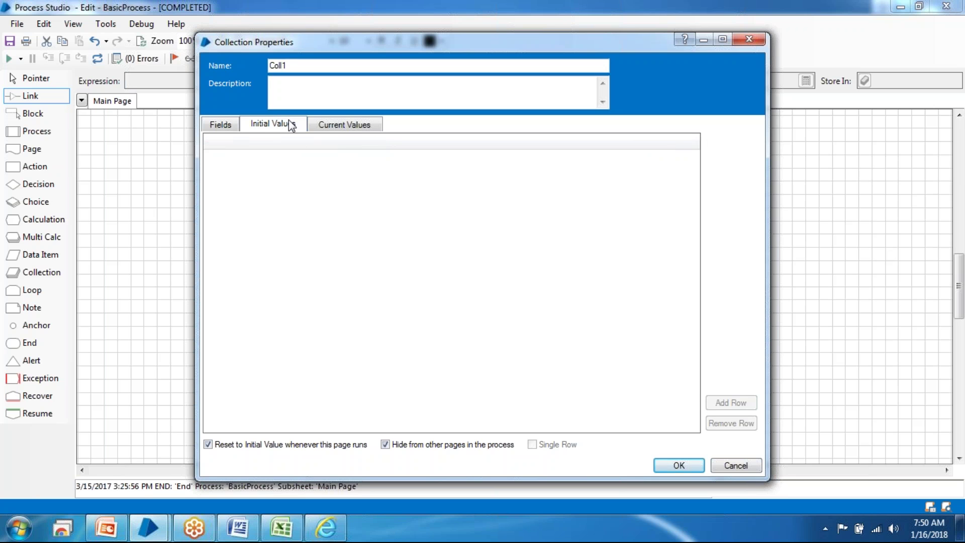
click(352, 130)
click(259, 124)
click(220, 125)
Step: Rename the collection as Student
click(307, 69)
key(ctrl+a)
text(Coll)
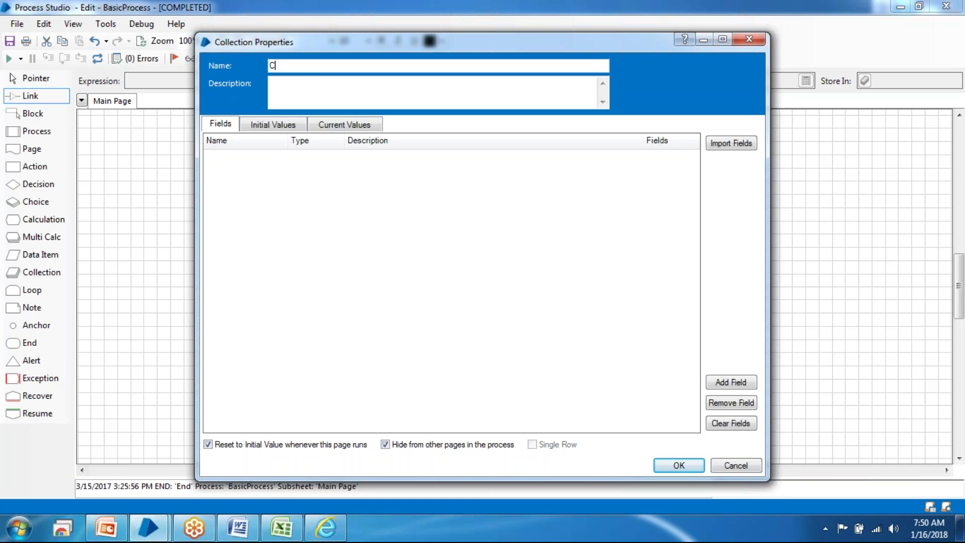
key(BackSpace)
key(BackSpace)
key(BackSpace)
key(BackSpace)
text(Student)
Step: Add a field called Name with the Text type to the Student collection
click(280, 128)
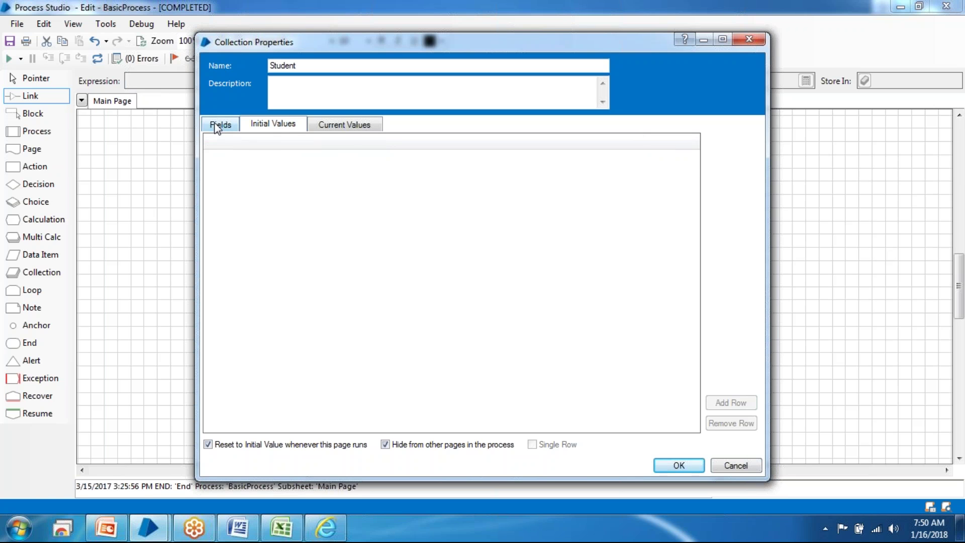
click(219, 127)
click(740, 386)
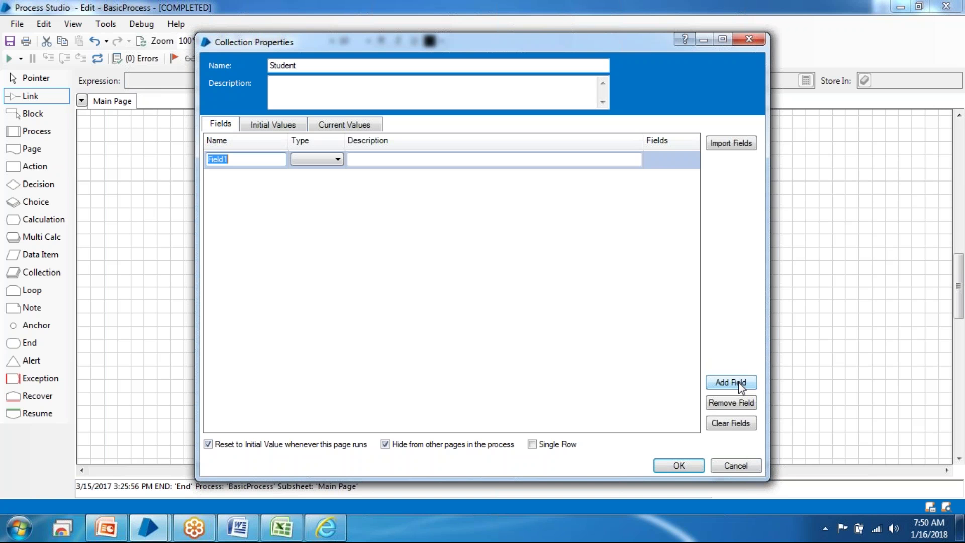
text(Name)
click(310, 158)
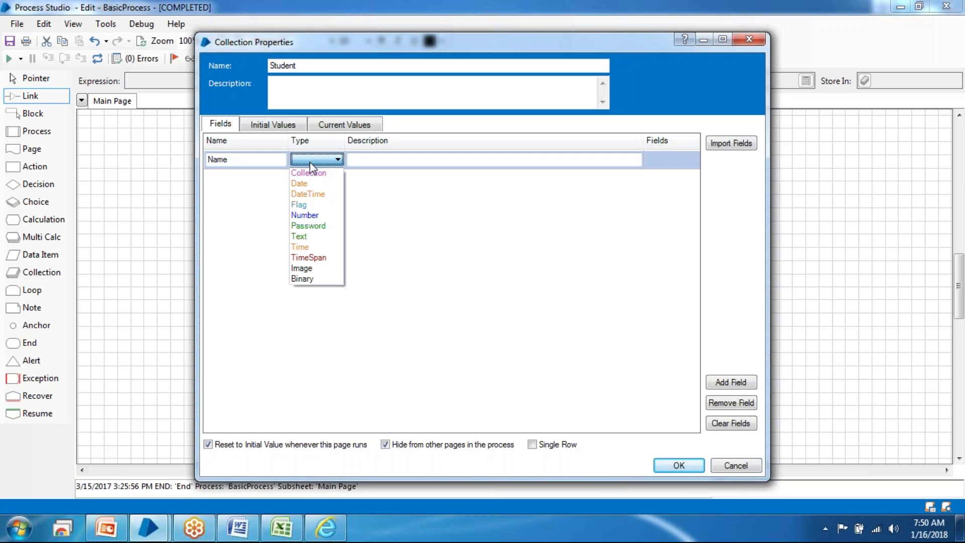
click(301, 236)
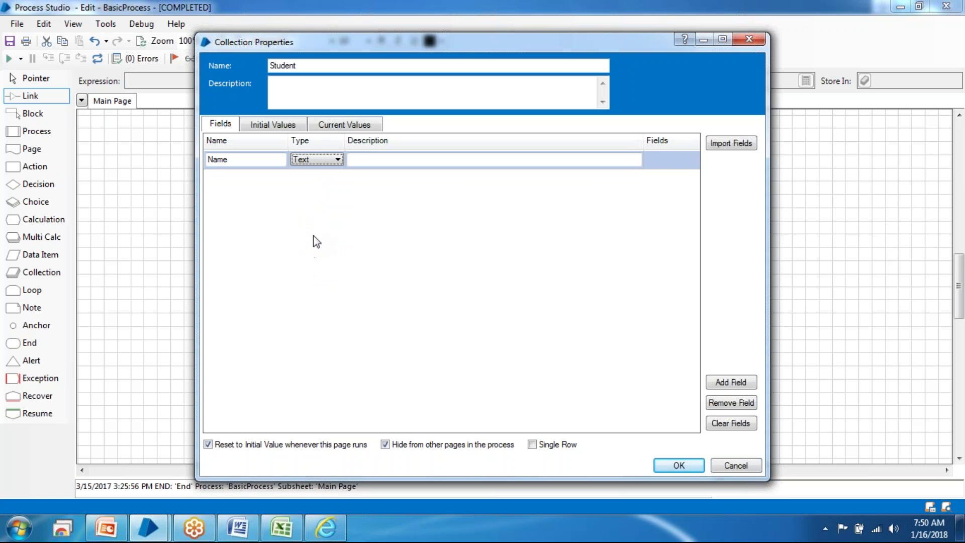
Step: Add two more Text fields to the Student collection, called Role and Mobile Number
click(737, 382)
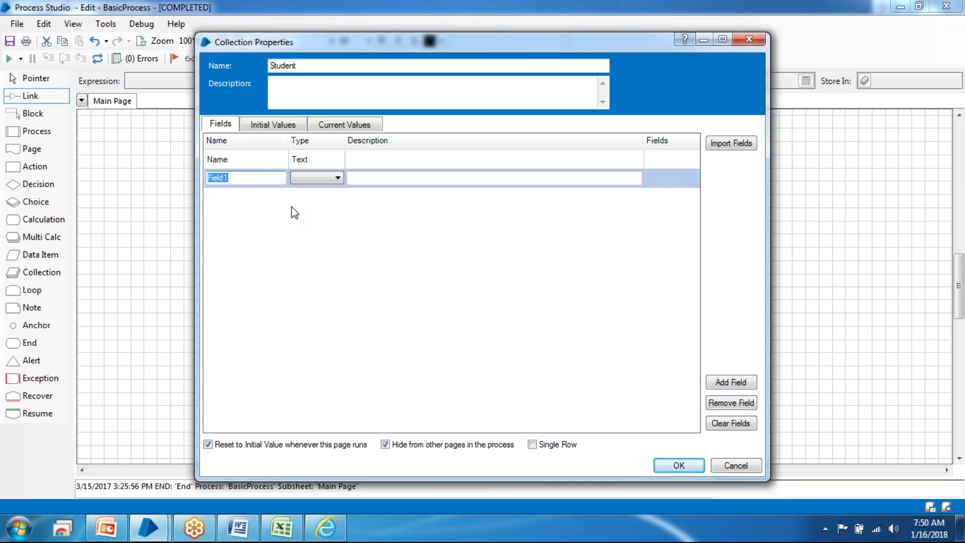
text(Role)
click(330, 178)
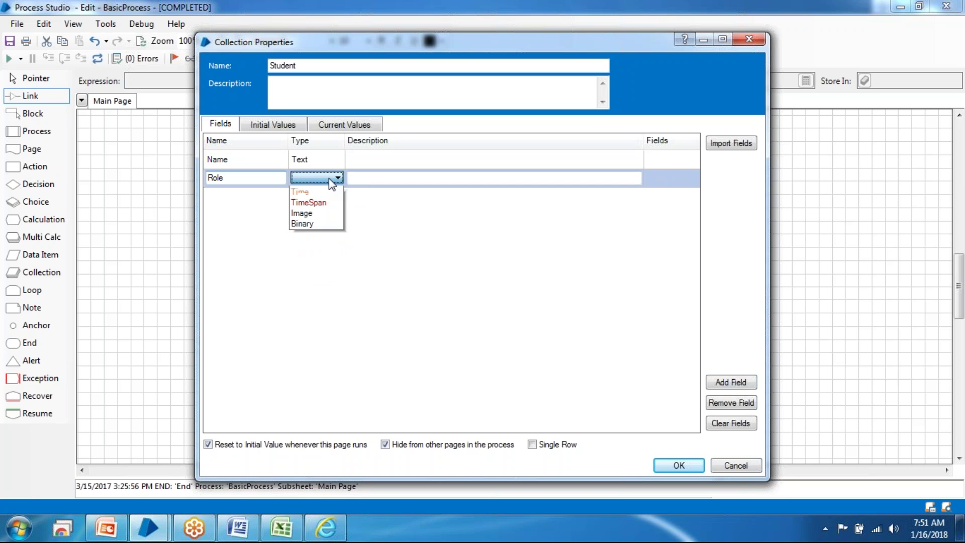
click(314, 255)
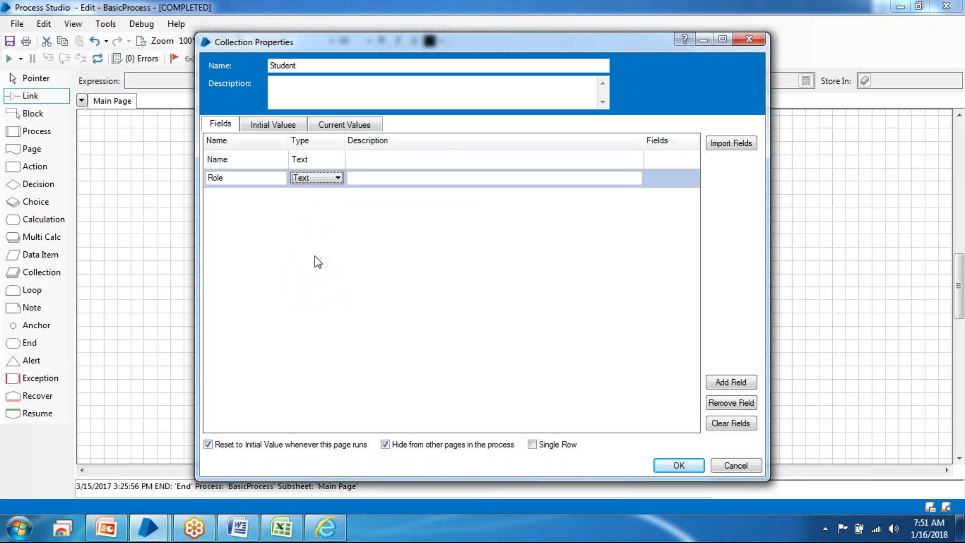
click(732, 382)
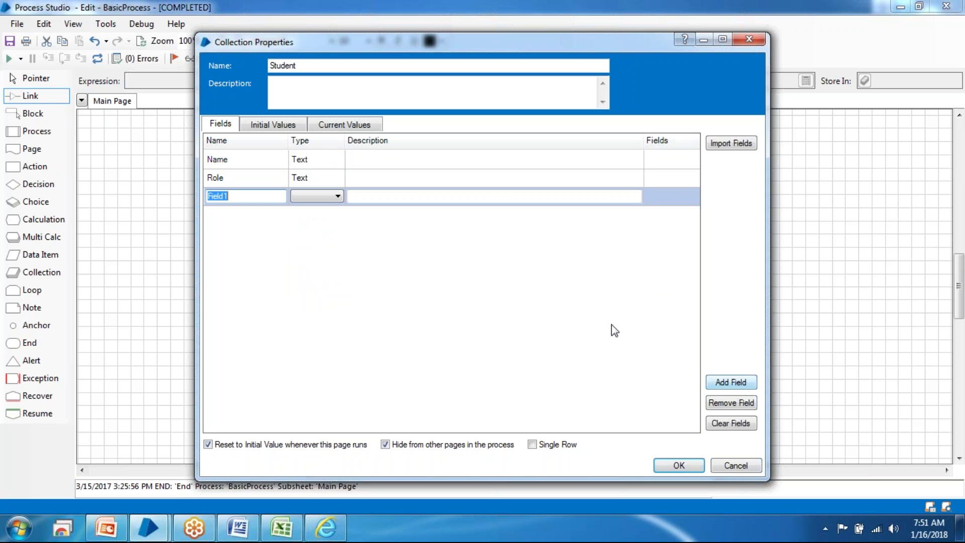
text(Mobile Number)
click(329, 196)
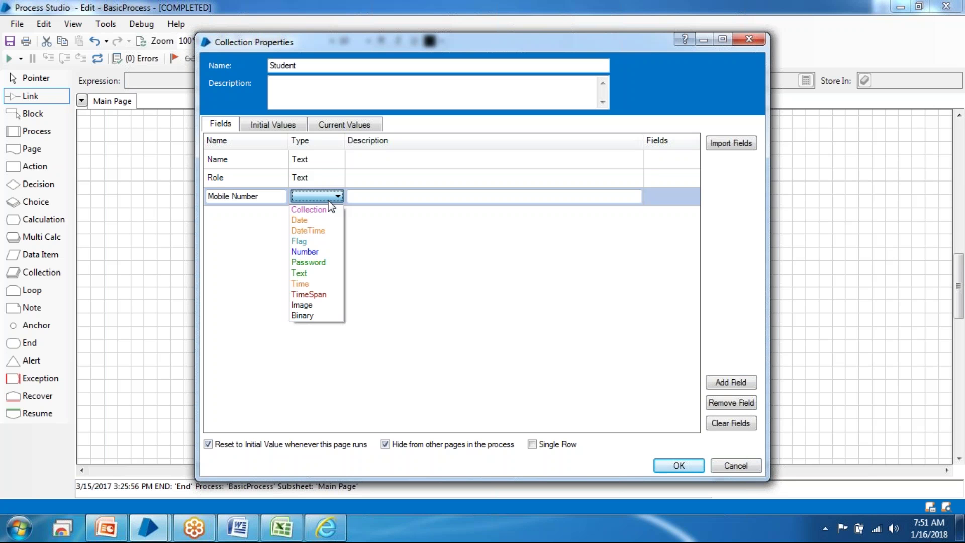
click(329, 275)
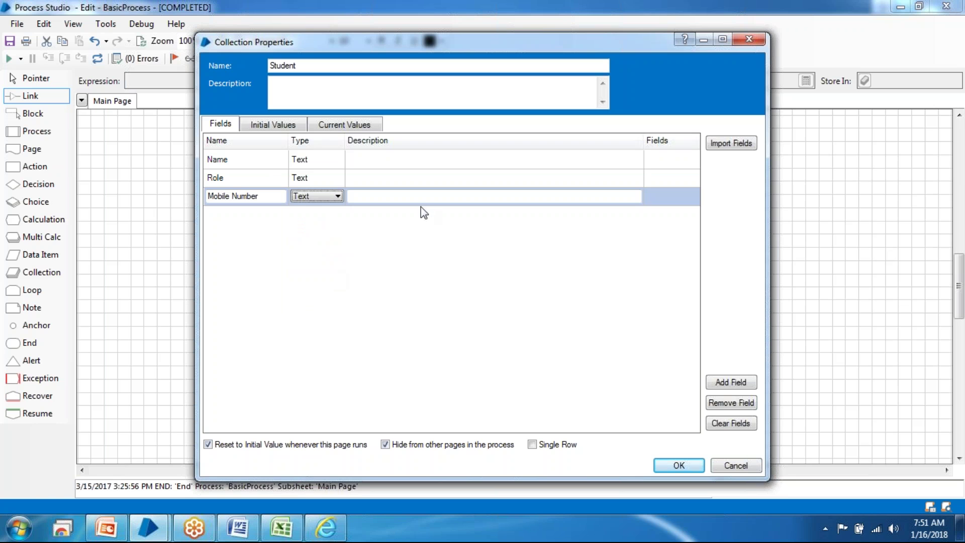
key(Tab)
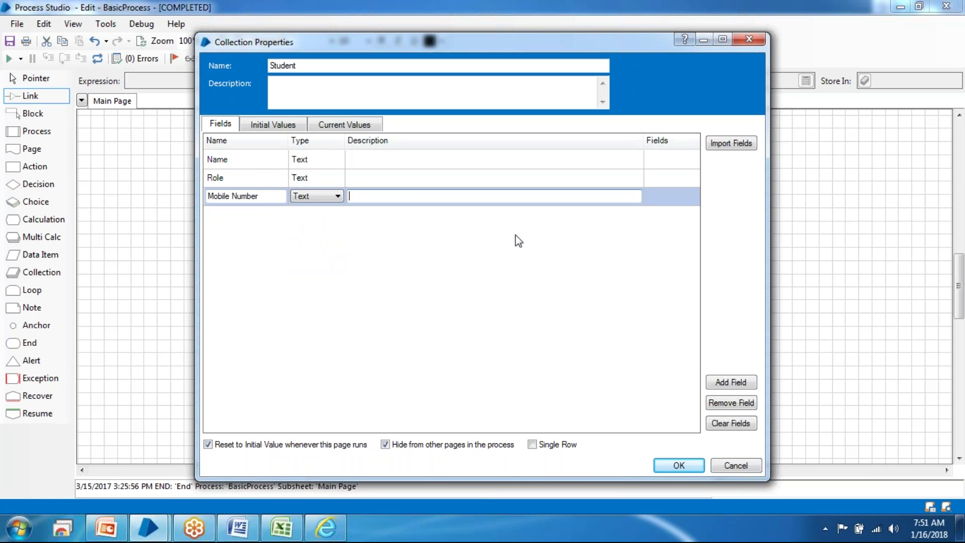
Step: Add an initial values row with the student's first name, the role Developer and a mobile number
click(285, 124)
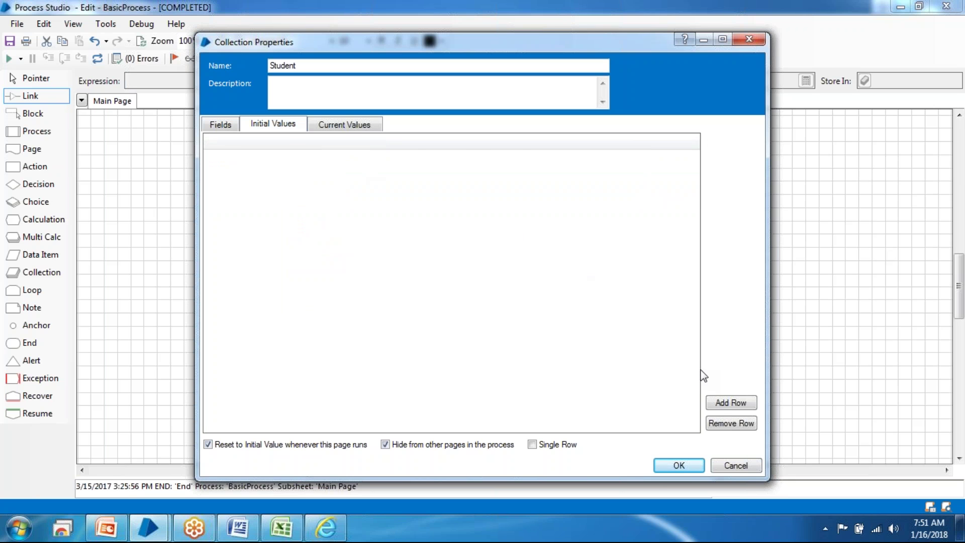
click(733, 404)
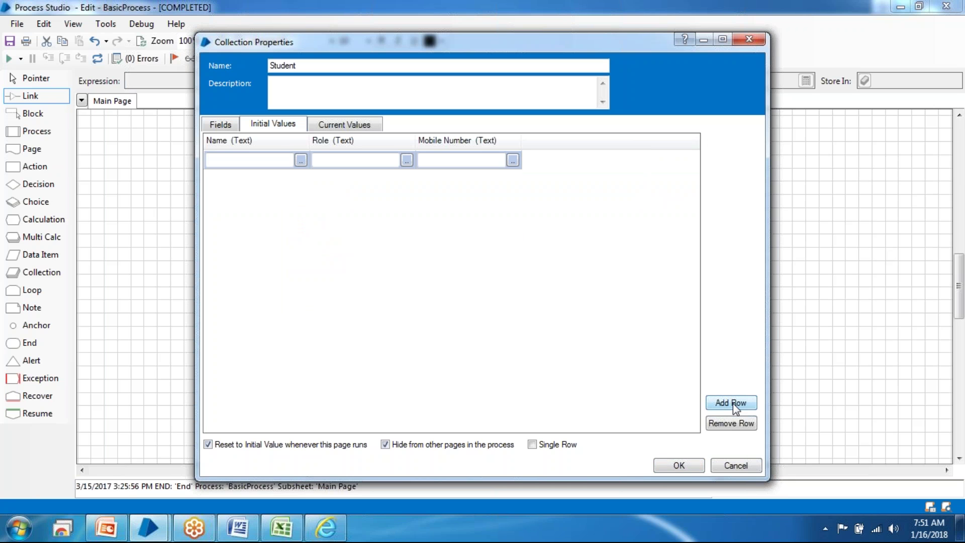
click(254, 161)
text(")
text(To)
text(m)
key(Tab)
key(Tab)
text(Developer)
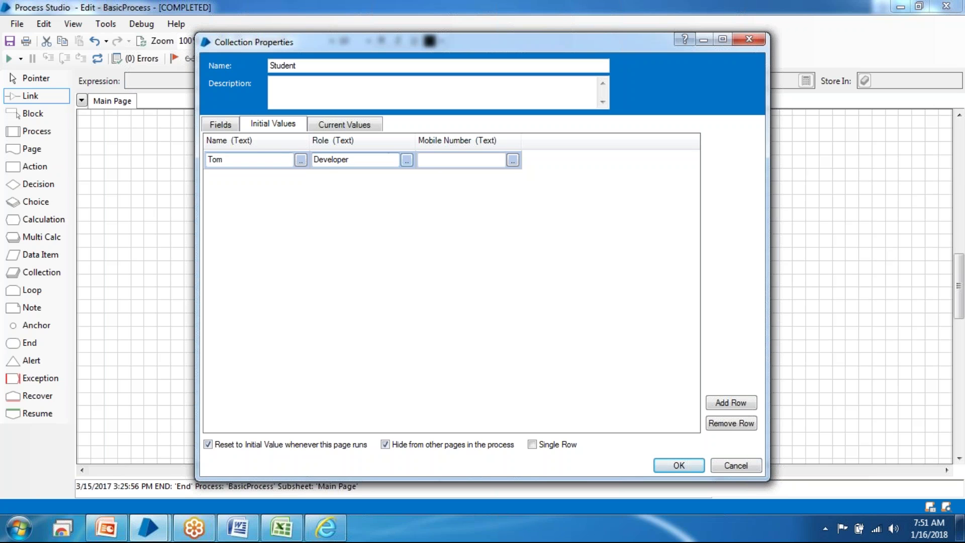
click(440, 160)
text(1234567890)
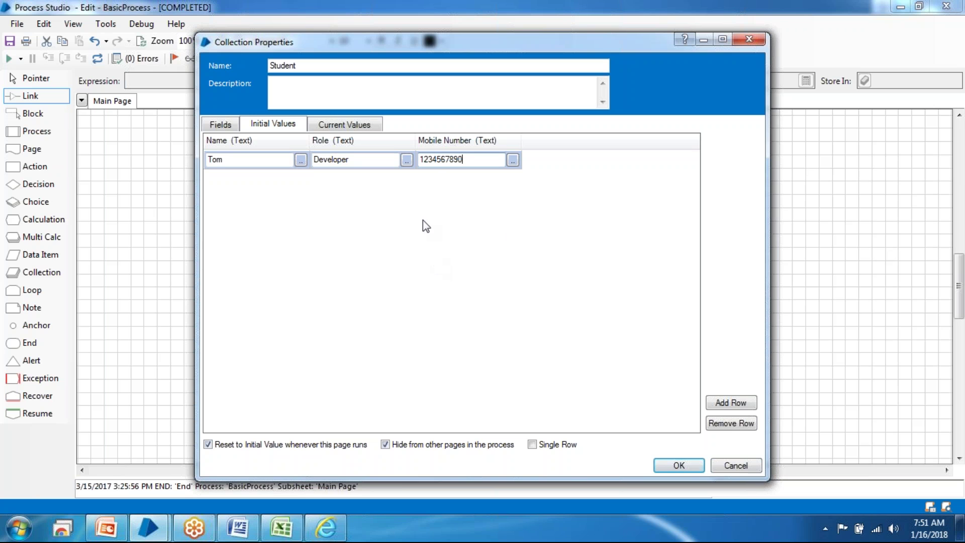
Step: View the row's Name value in the multiline editor, and accept the Student collection's properties
click(301, 160)
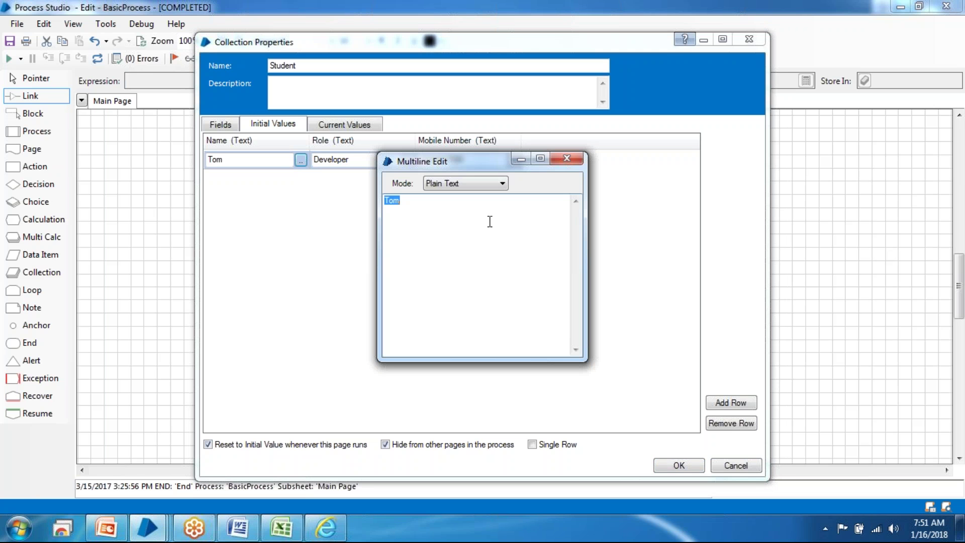
click(569, 159)
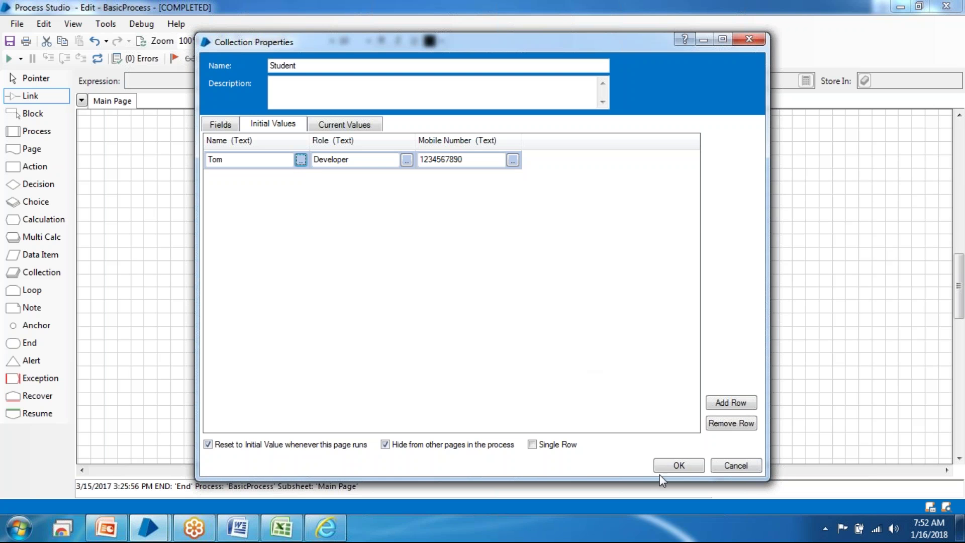
click(679, 465)
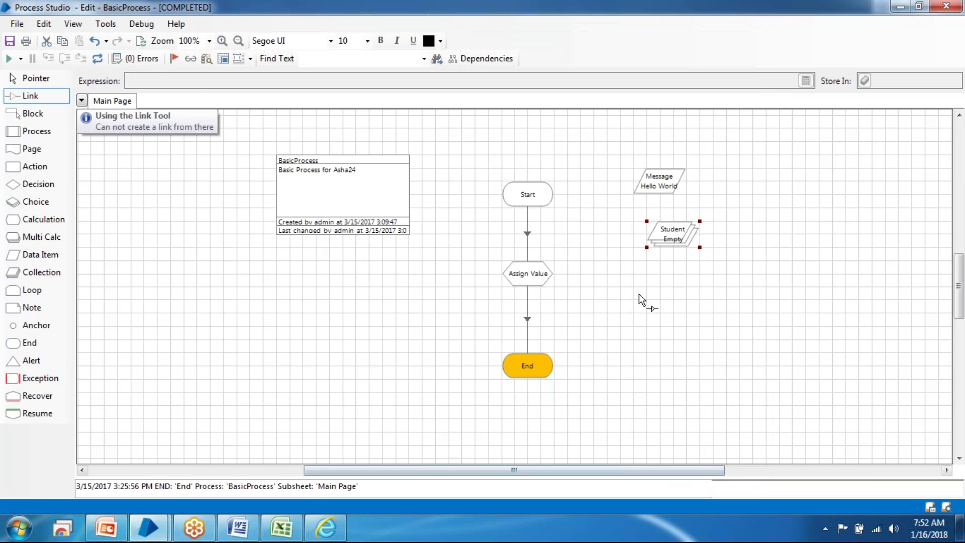
Step: Reopen the Student collection's properties and compare its initial values with its current values
double_click(673, 234)
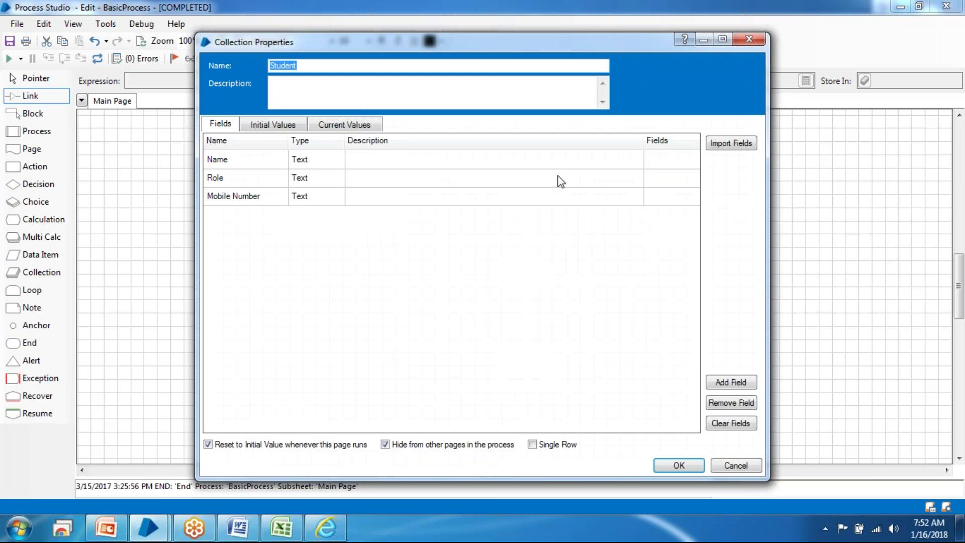
click(262, 125)
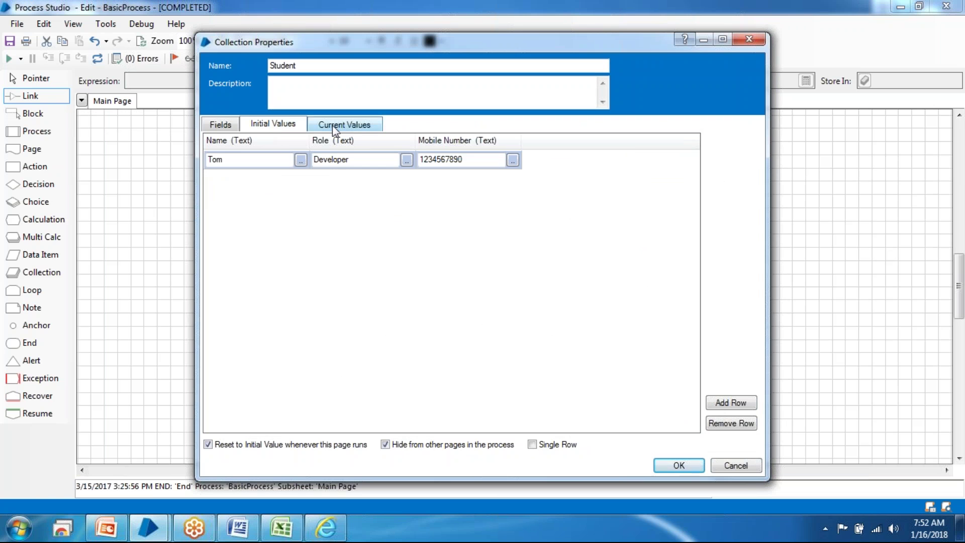
click(332, 125)
click(266, 125)
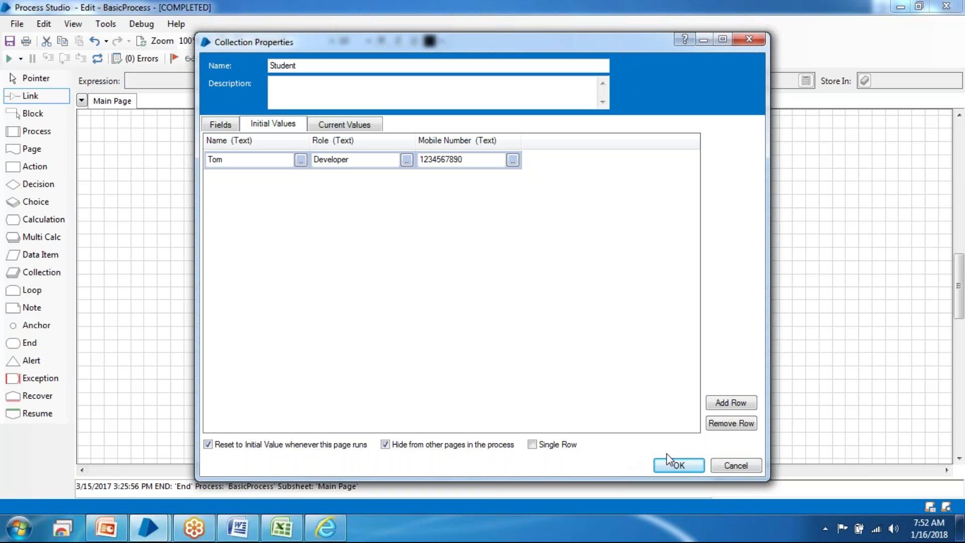
Step: Accept the Student collection's properties, and reopen them to review its initial values, current values and fields
click(674, 465)
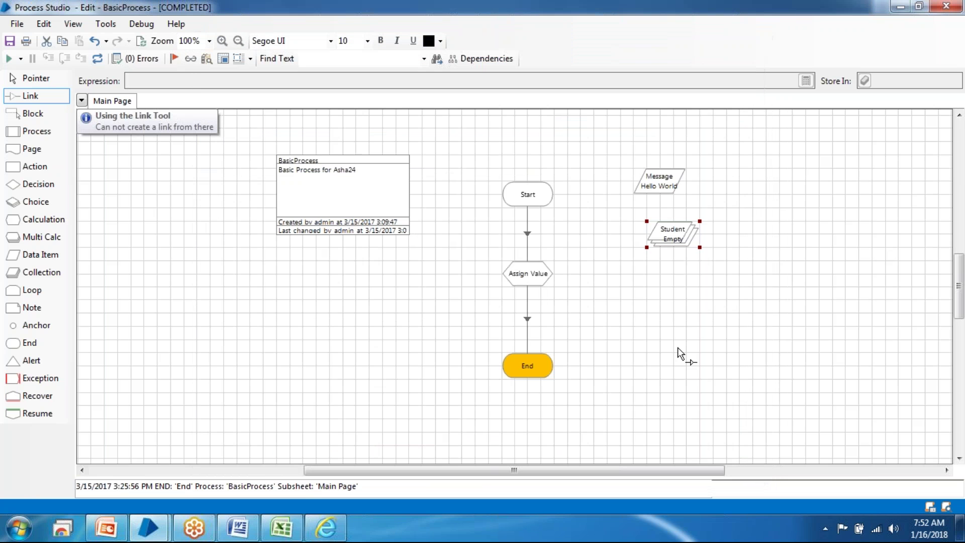
double_click(672, 236)
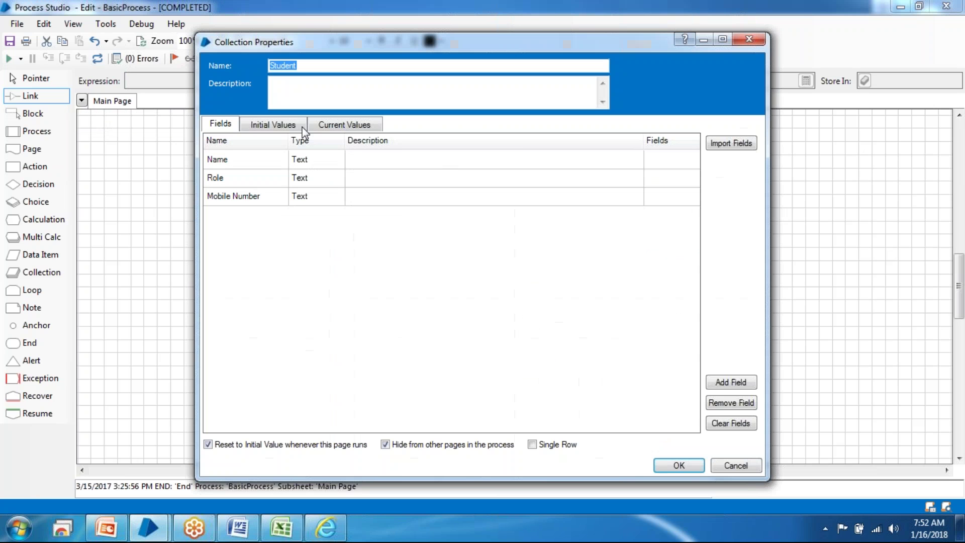
click(285, 125)
key(Tab)
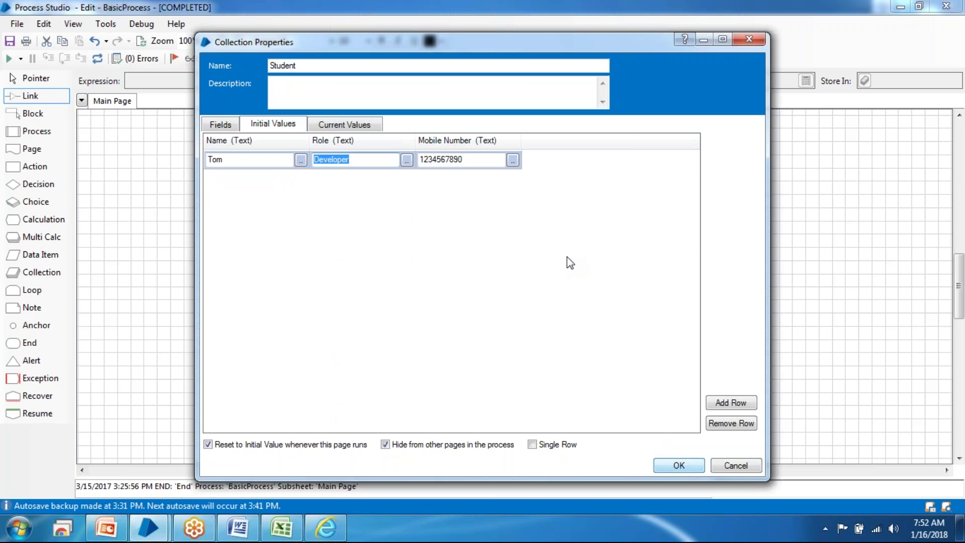
click(326, 124)
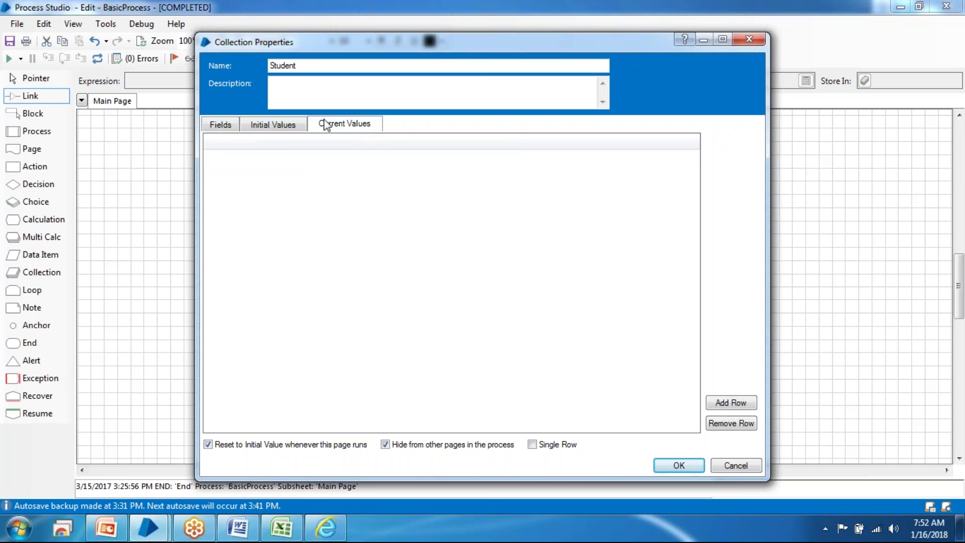
click(232, 126)
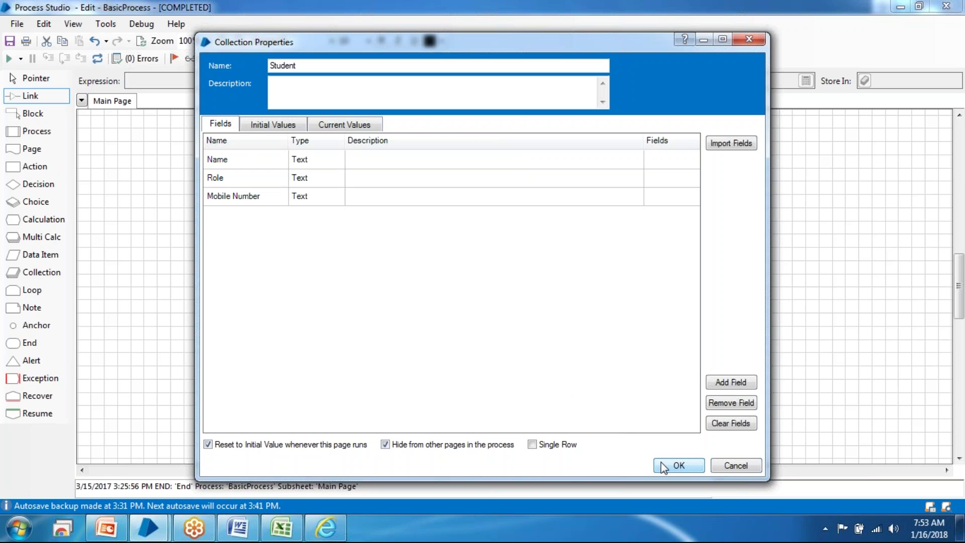
Step: View the options for importing fields from a business object action, cancel the import, and accept the Student collection's properties
click(723, 146)
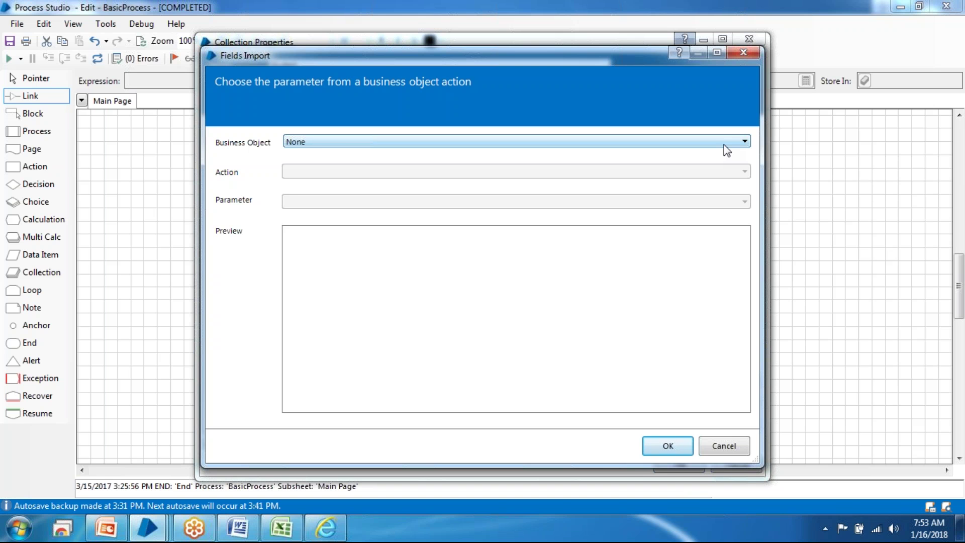
click(720, 449)
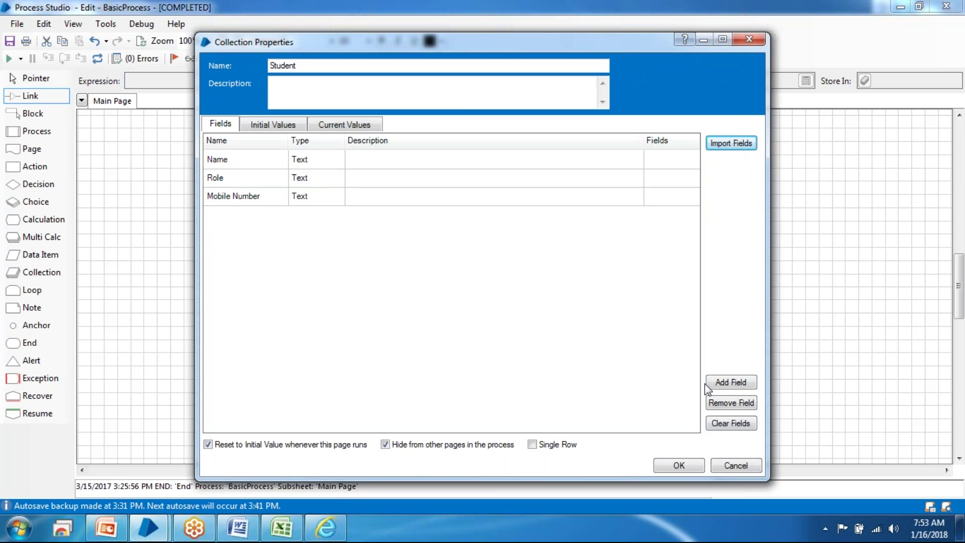
click(416, 86)
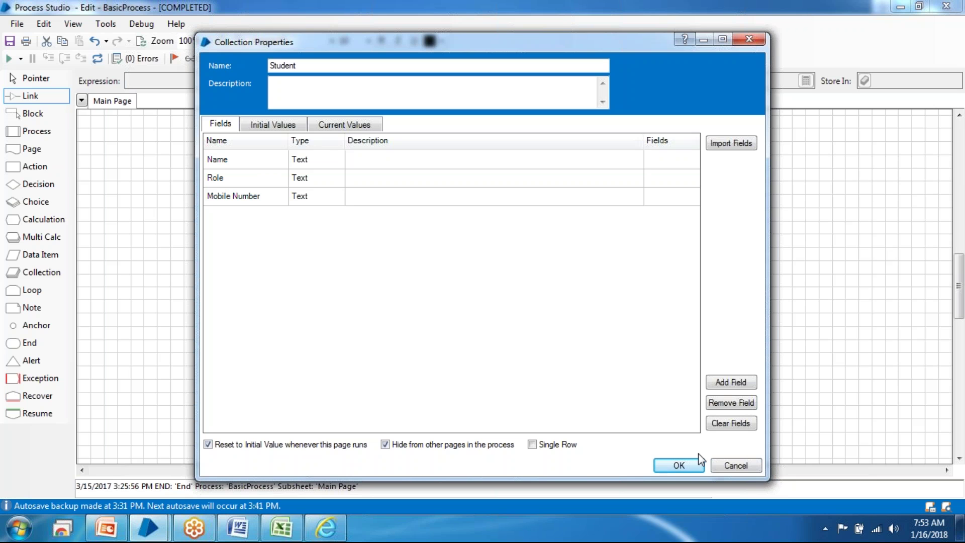
click(690, 467)
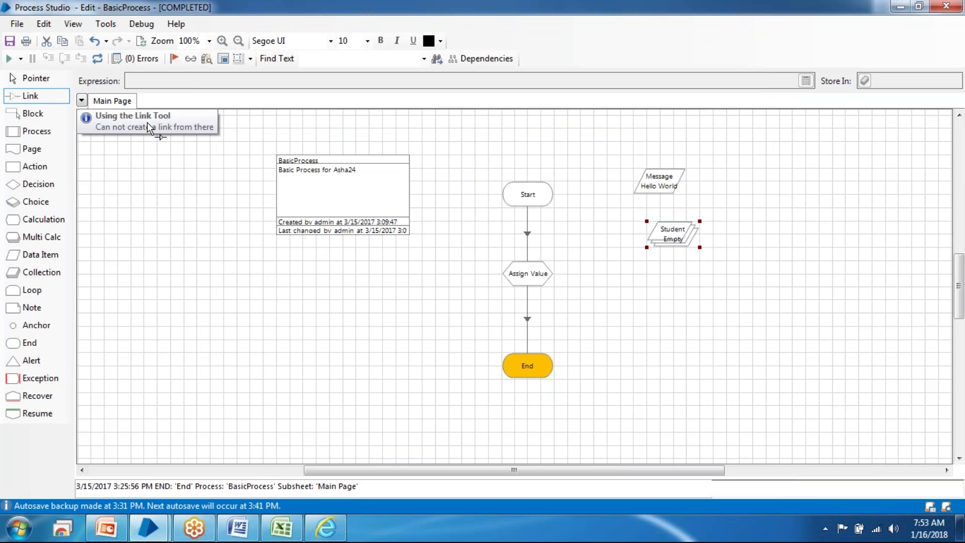
Step: Reset BasicProcess and run it to the End stage, repeating the reset and run to show the stored values
click(99, 59)
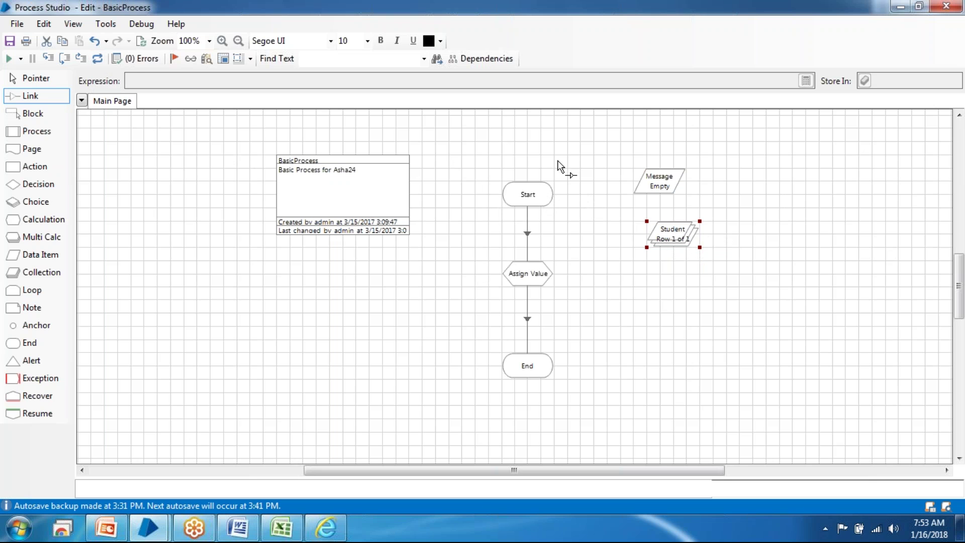
click(8, 60)
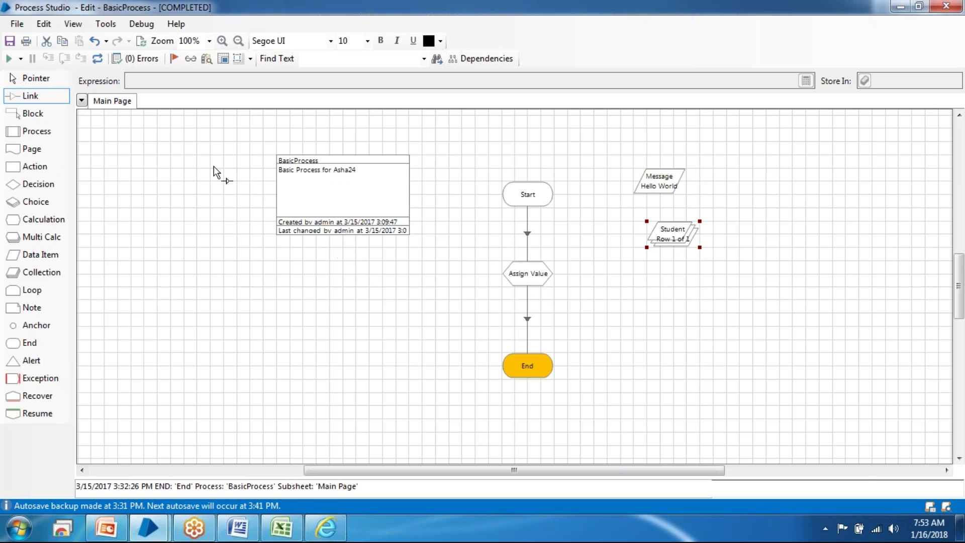
click(9, 59)
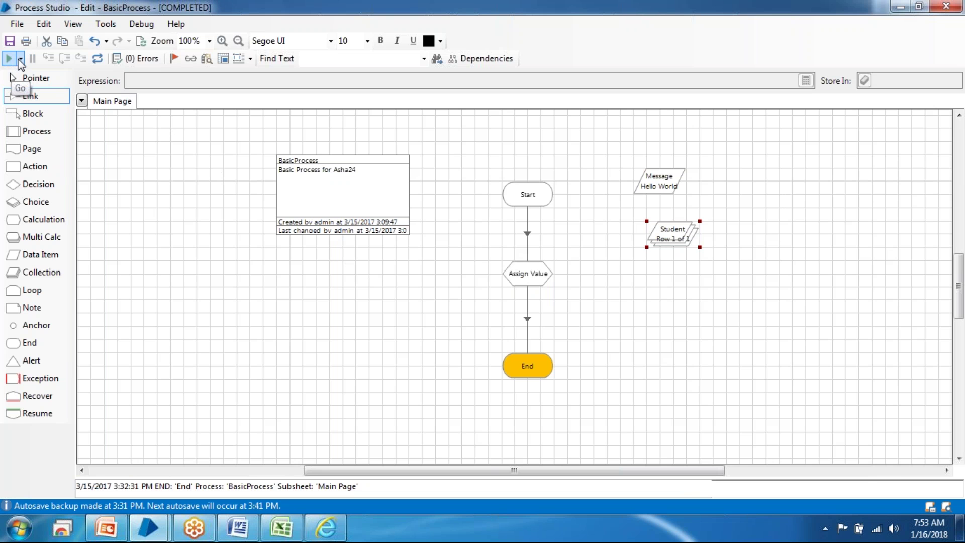
click(9, 60)
click(98, 62)
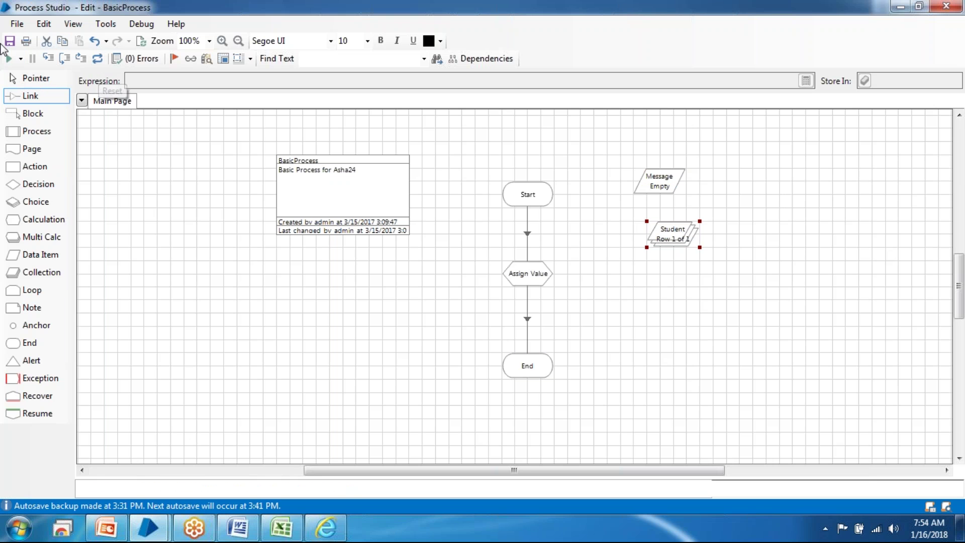
click(9, 59)
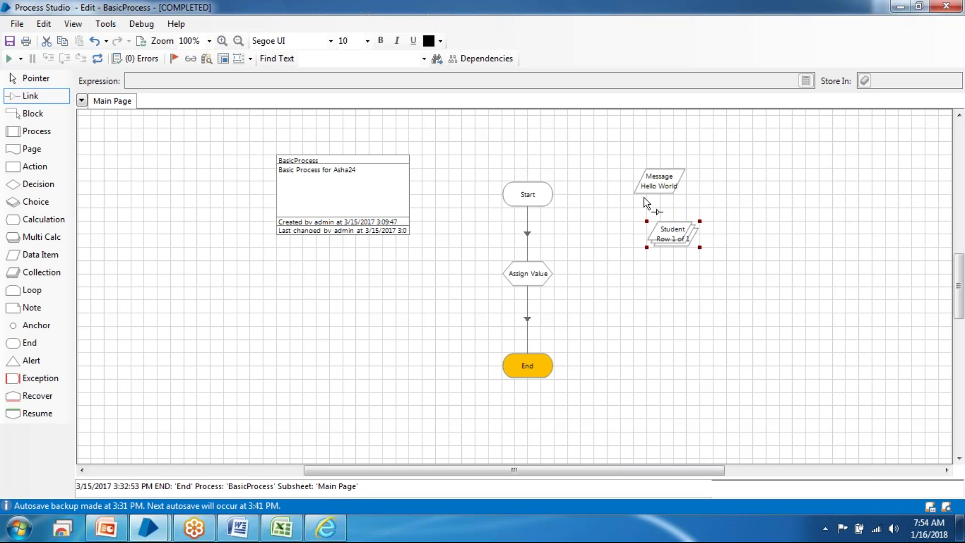
Step: Reset the process and set the Message data item's initial value to "No Value"
click(97, 59)
click(659, 191)
double_click(659, 190)
drag(306, 259, 193, 267)
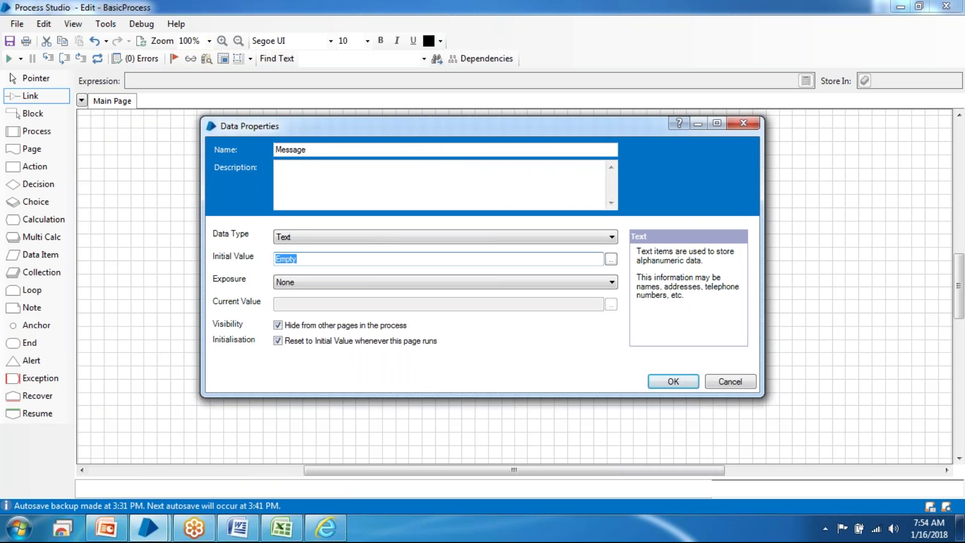
text(No)
key(BackSpace)
key(BackSpace)
text(B)
key(BackSpace)
text(no Value)
double_click(280, 257)
text(No)
click(677, 383)
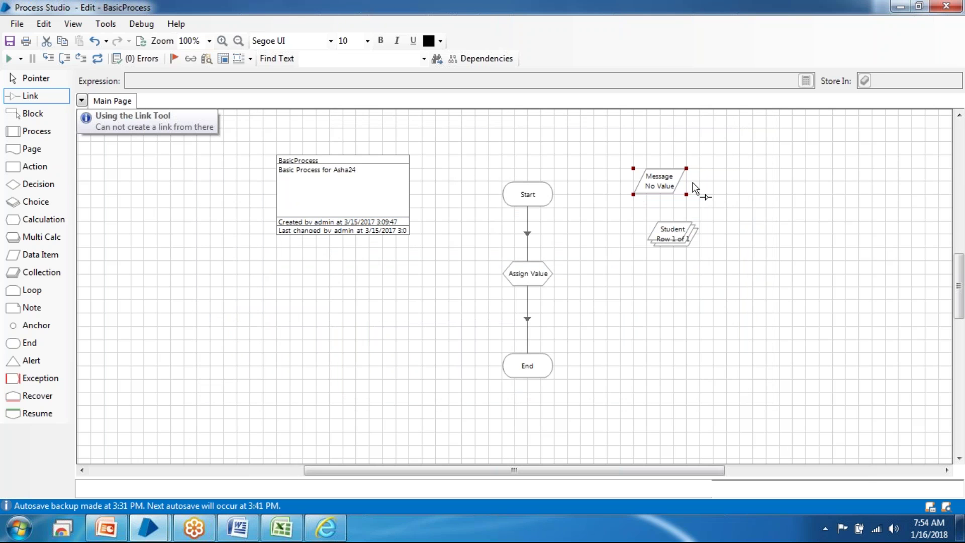
Step: Run the process to the End stage with Message's new initial value, and reset it
click(9, 59)
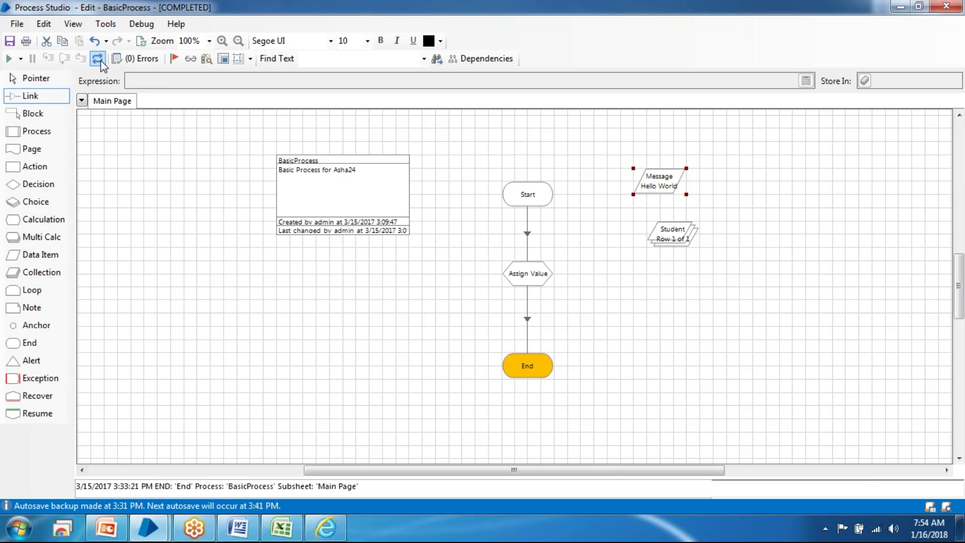
click(99, 60)
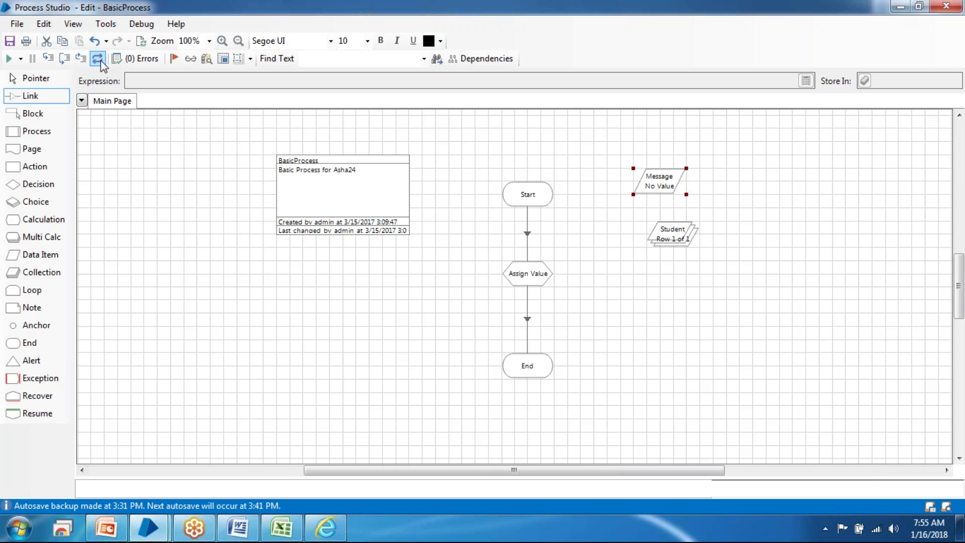
Step: Open the Assign Value calculation's properties and examine the Student collection fields and Text data items available for its expression
double_click(524, 281)
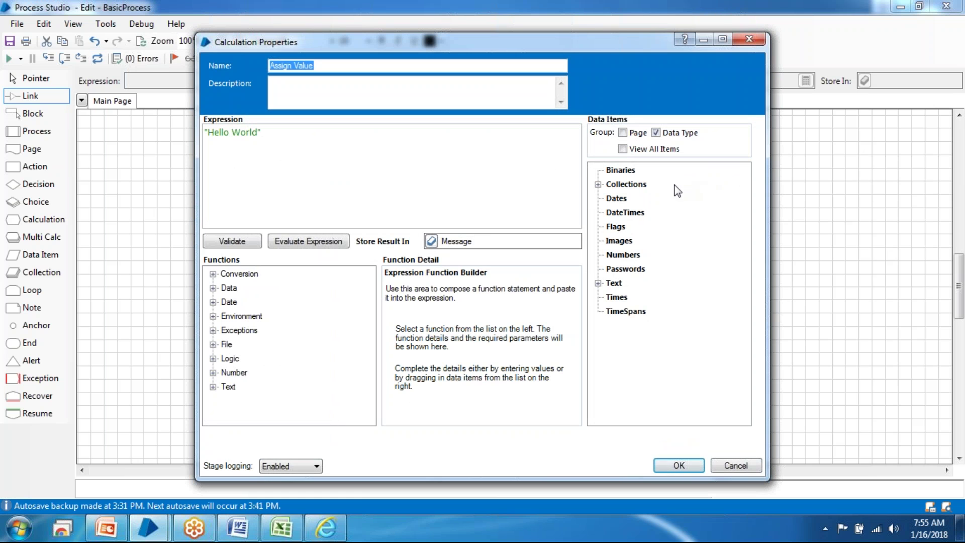
click(598, 185)
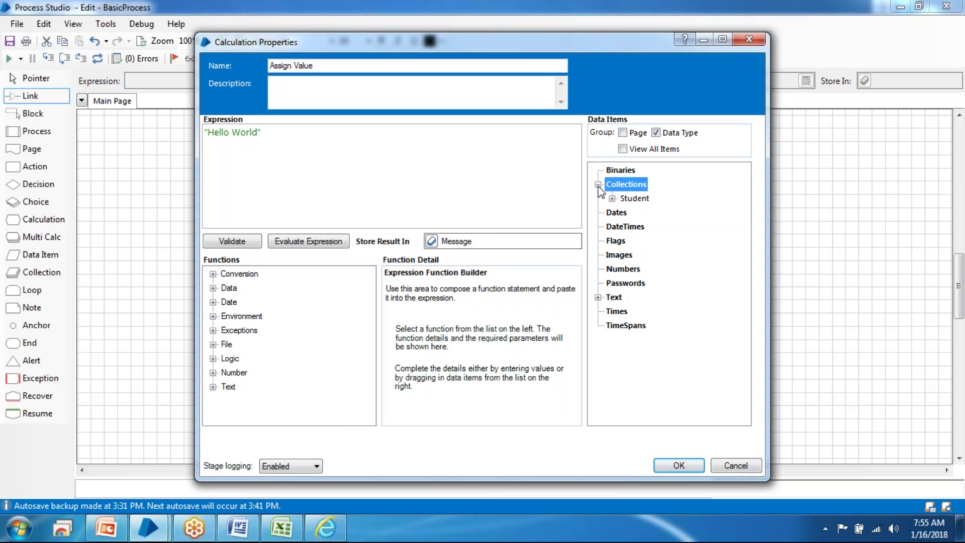
click(612, 199)
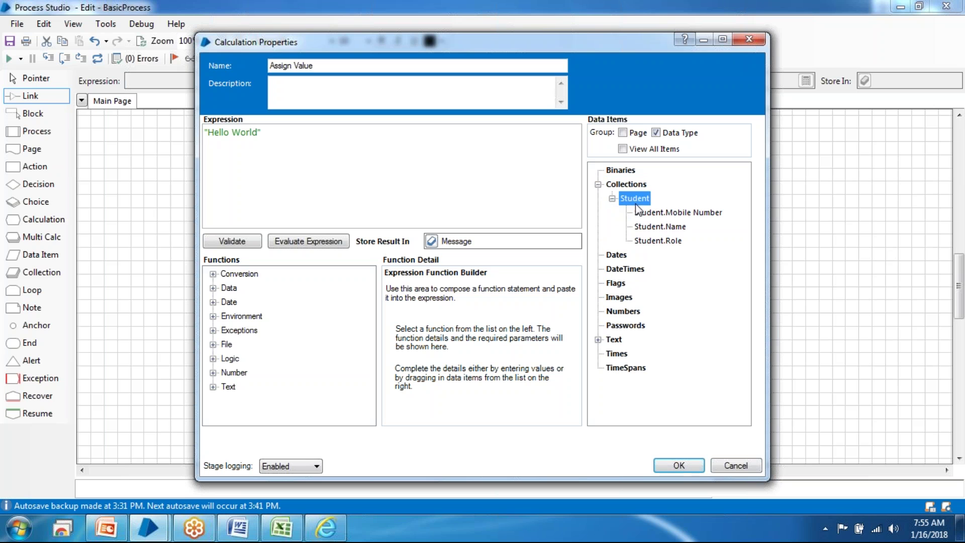
click(598, 340)
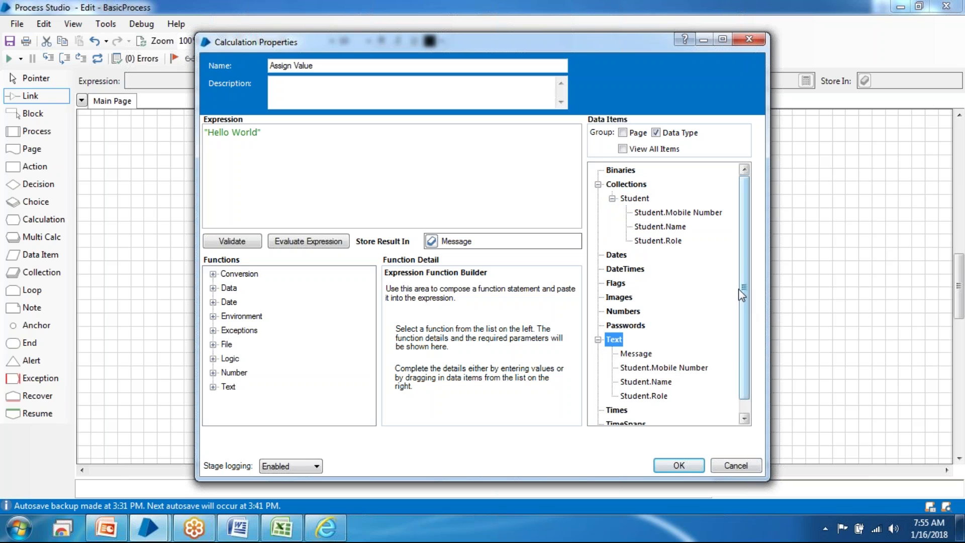
drag(744, 300, 748, 339)
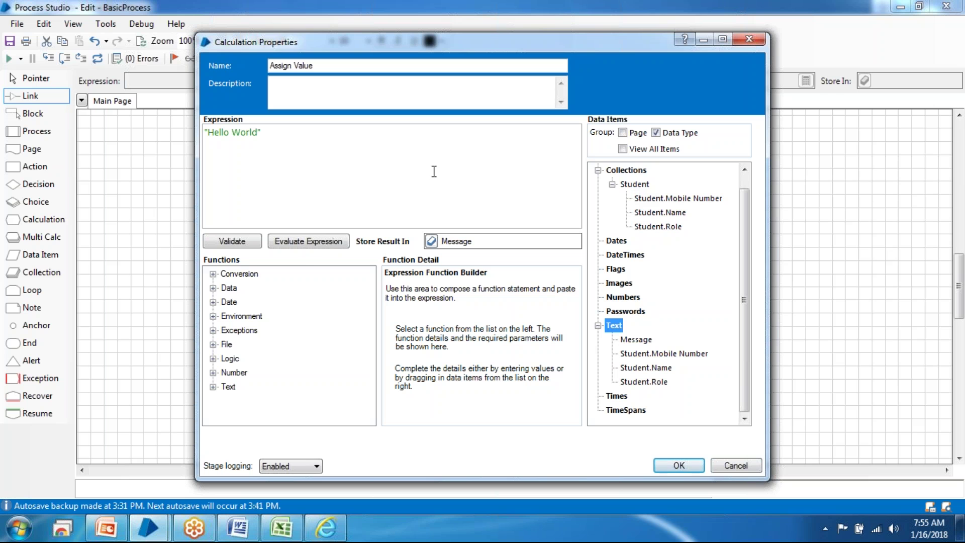
Step: Examine the functions available for the Assign Value expression, including the Conversion, Data, Date, Environment and Text categories
click(213, 275)
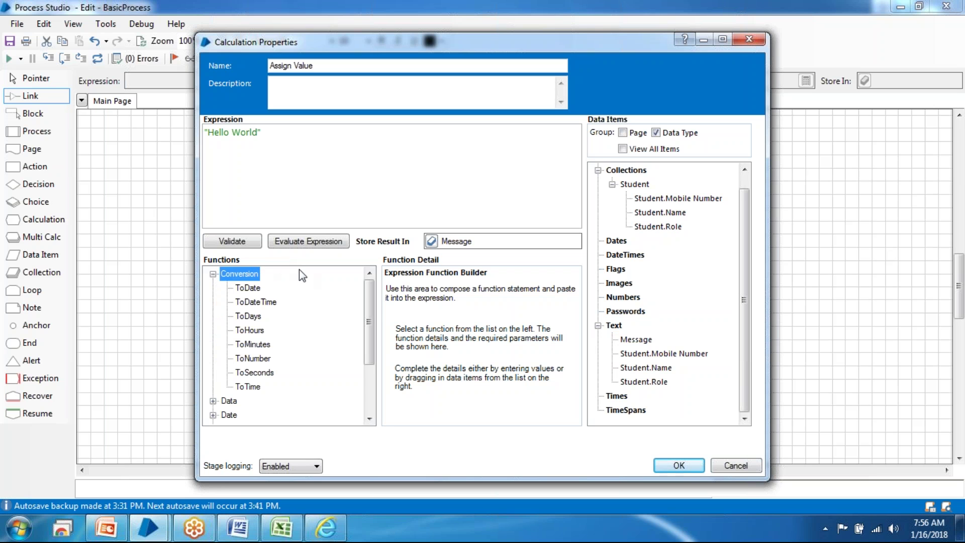
drag(373, 321, 372, 352)
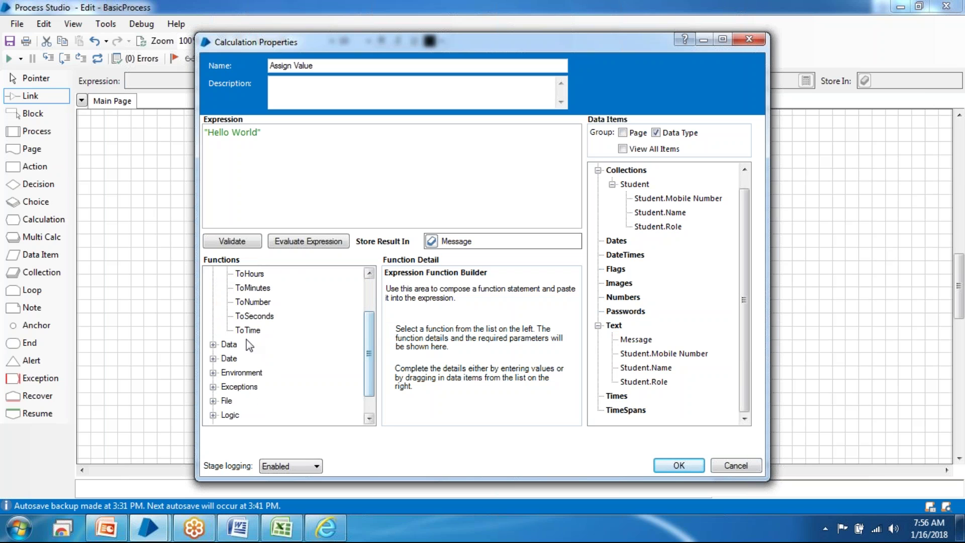
click(213, 344)
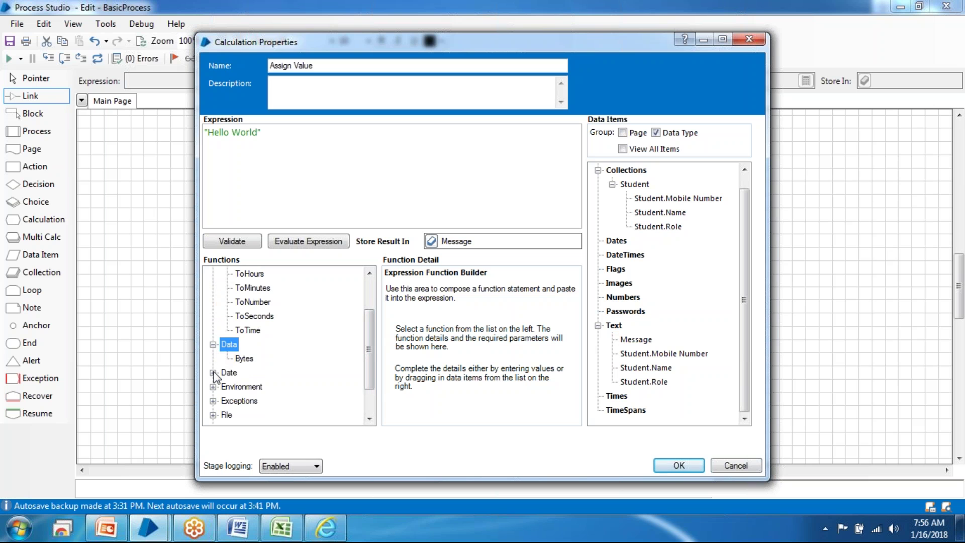
click(213, 372)
drag(369, 362, 370, 408)
click(213, 347)
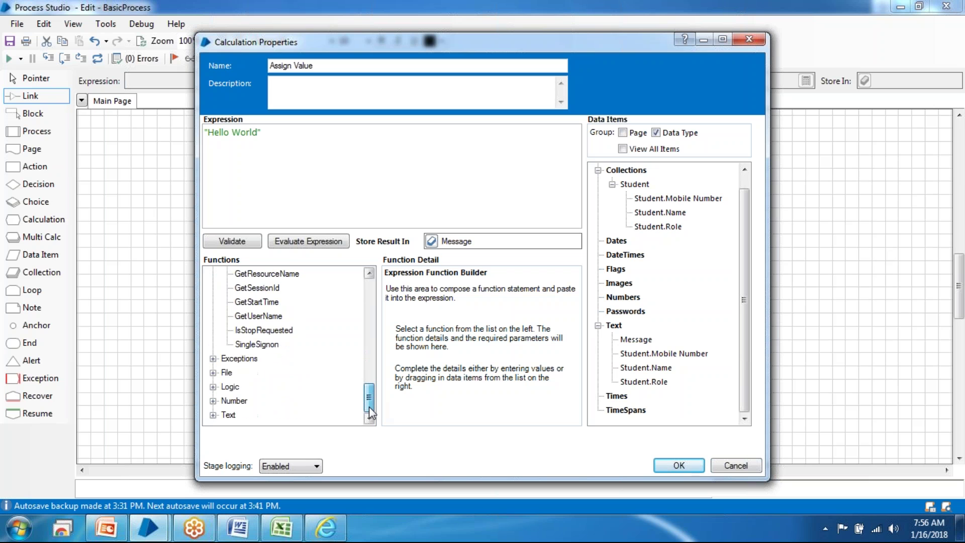
click(213, 414)
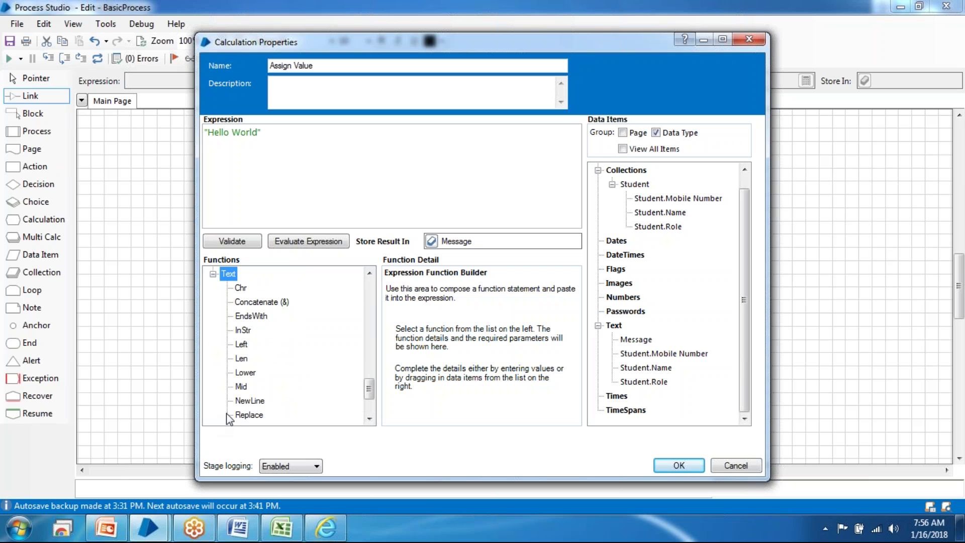
drag(369, 390, 370, 396)
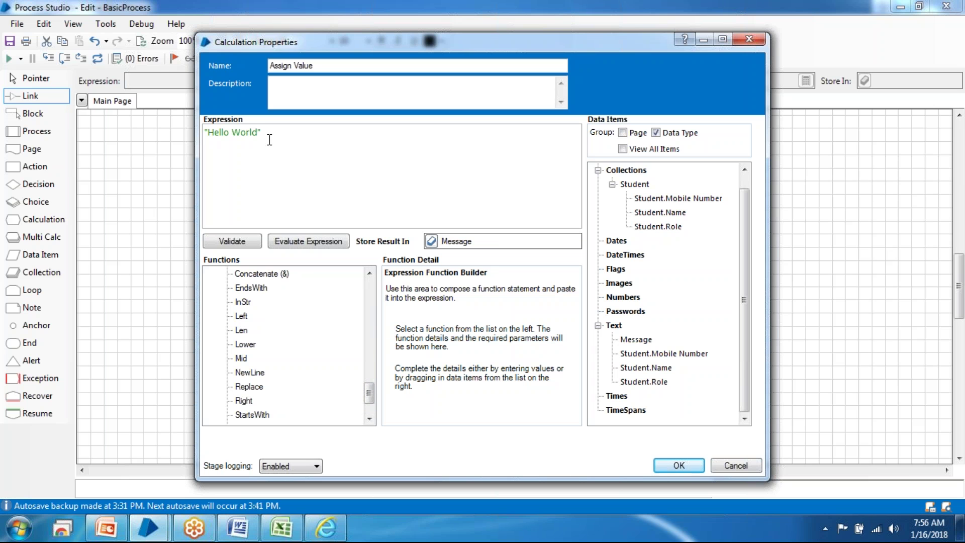
drag(261, 131, 204, 132)
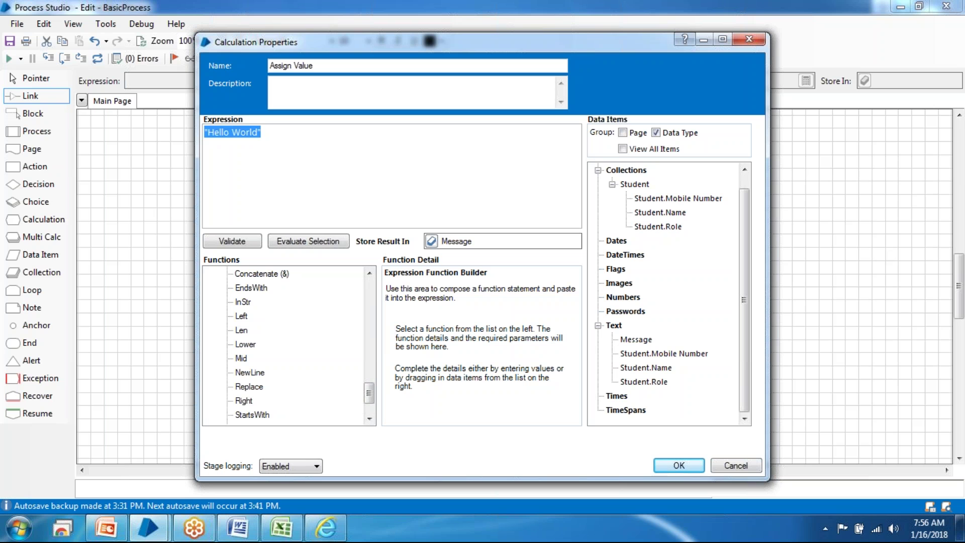
drag(370, 399, 372, 270)
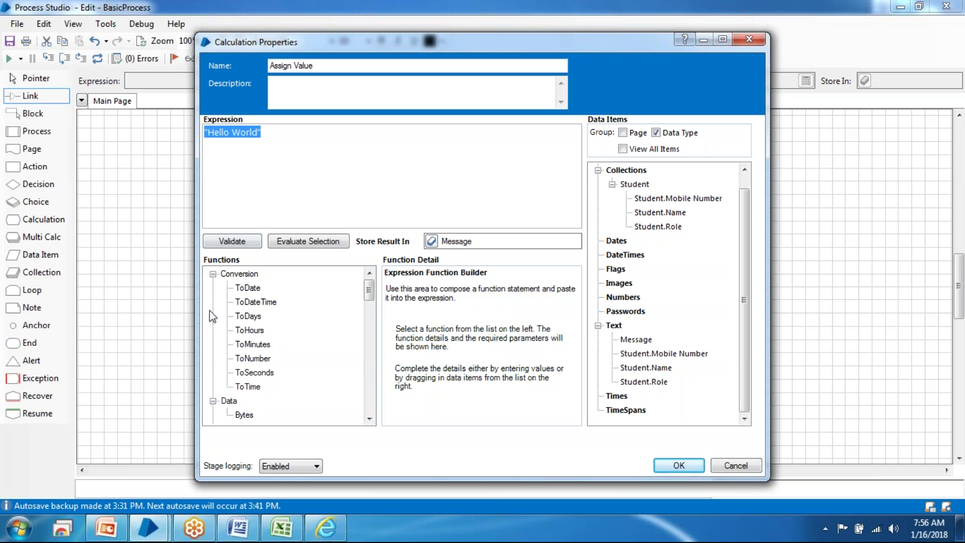
click(213, 275)
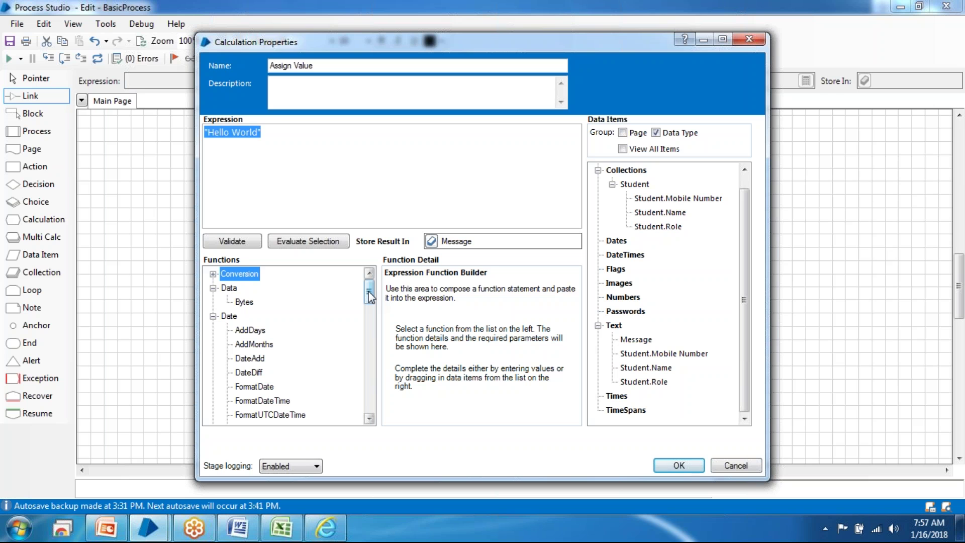
Step: Replace the Assign Value calculation's expression with the number 1
click(274, 132)
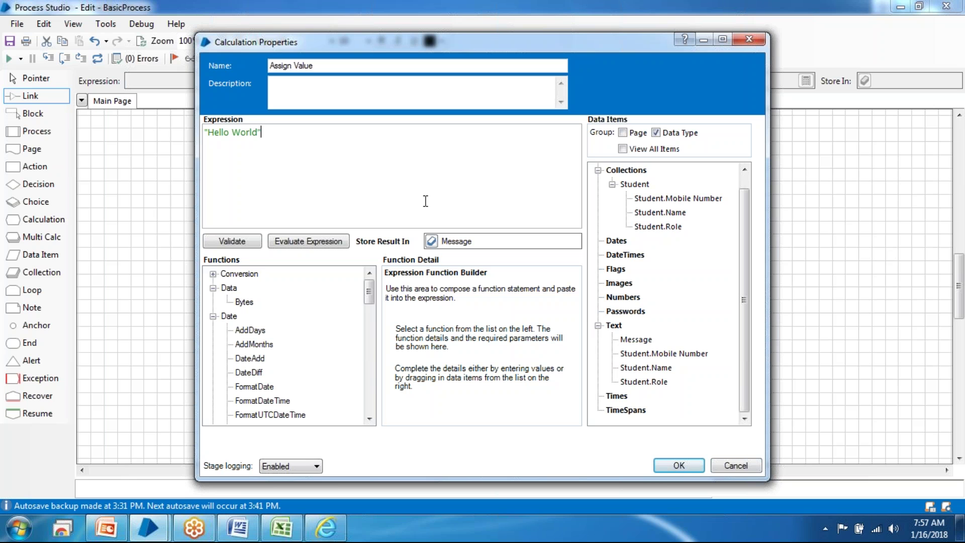
key(ctrl+a)
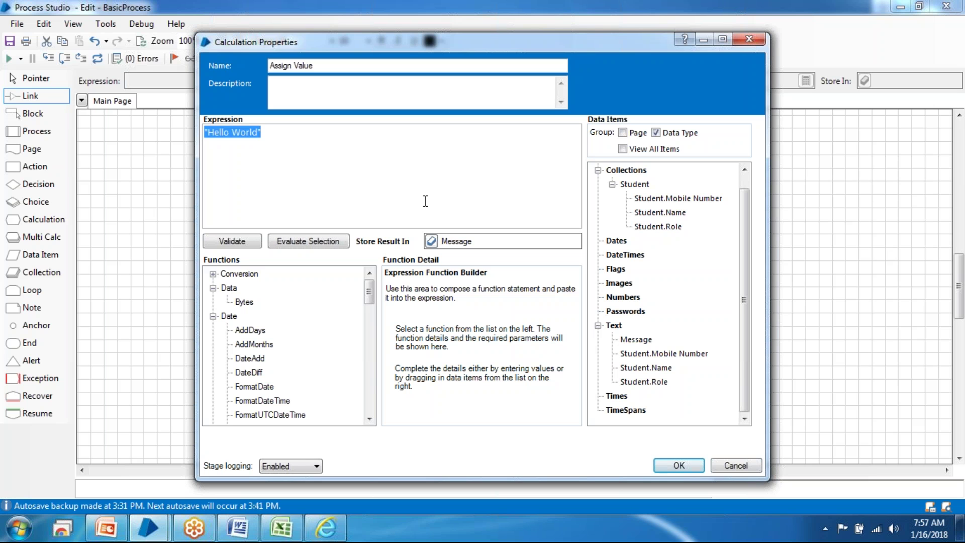
text(1)
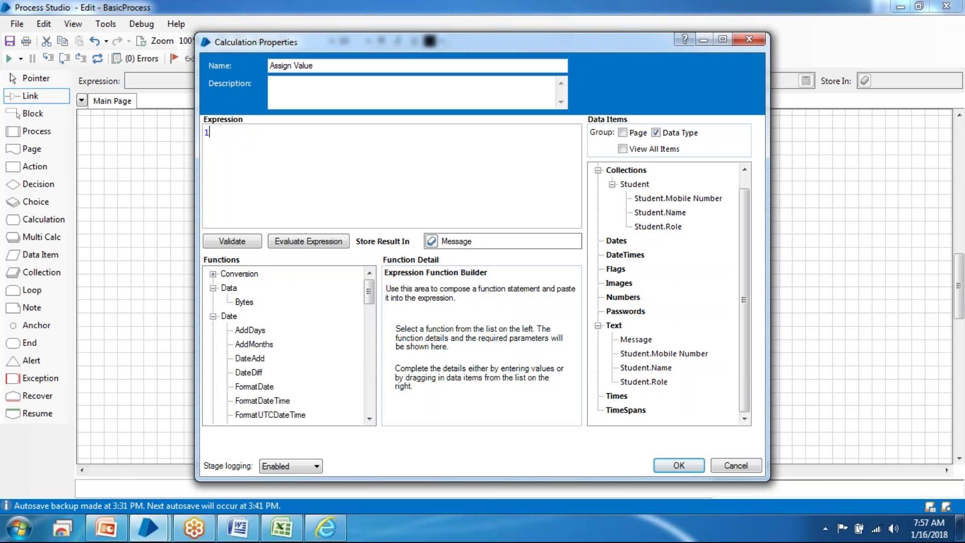
Step: Store the Assign Value result in a new number data item named Num, and save the calculation
click(479, 242)
key(BackSpace)
key(BackSpace)
key(BackSpace)
key(BackSpace)
key(BackSpace)
key(BackSpace)
key(BackSpace)
text(Number)
key(BackSpace)
key(BackSpace)
key(BackSpace)
click(432, 241)
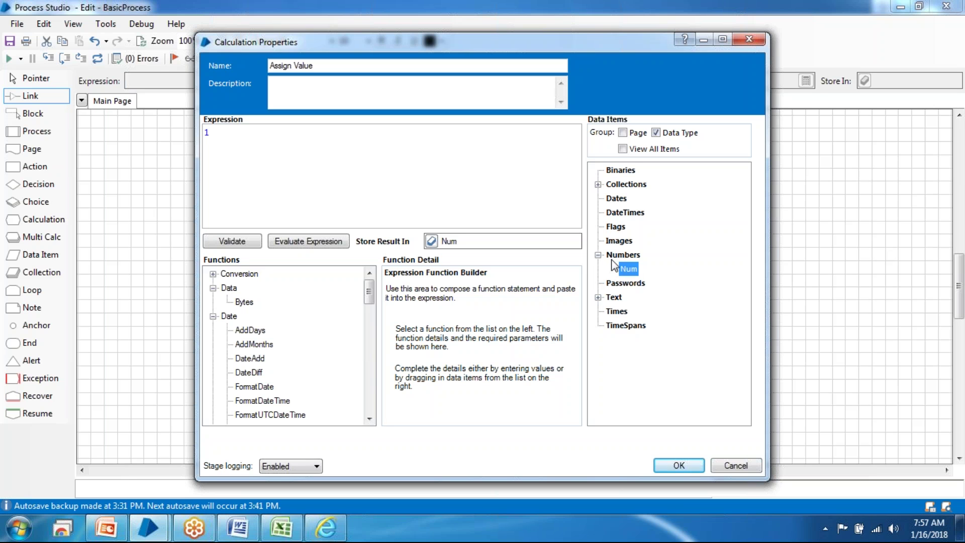
click(206, 133)
text(1)
double_click(207, 132)
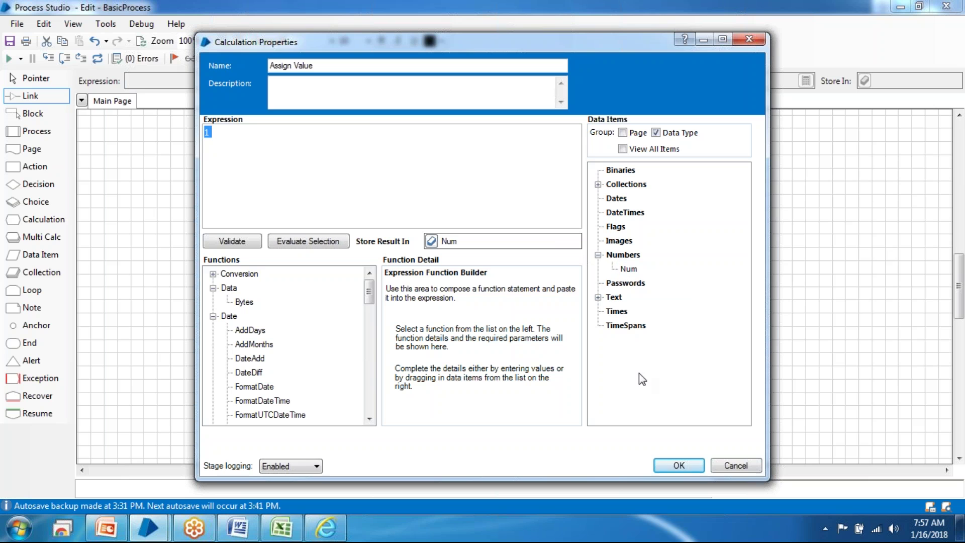
click(679, 466)
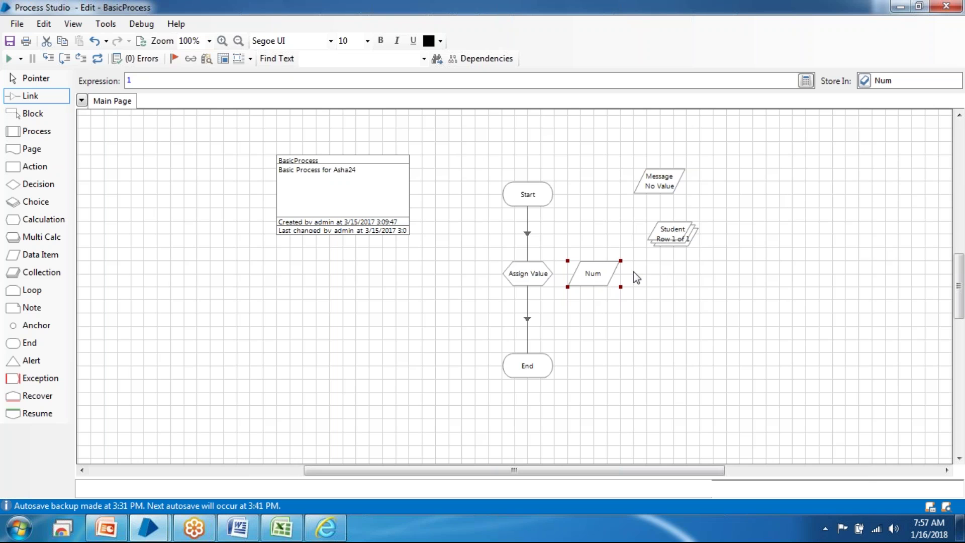
Step: Move the Num data item directly below the Student collection on the Main Page
click(664, 273)
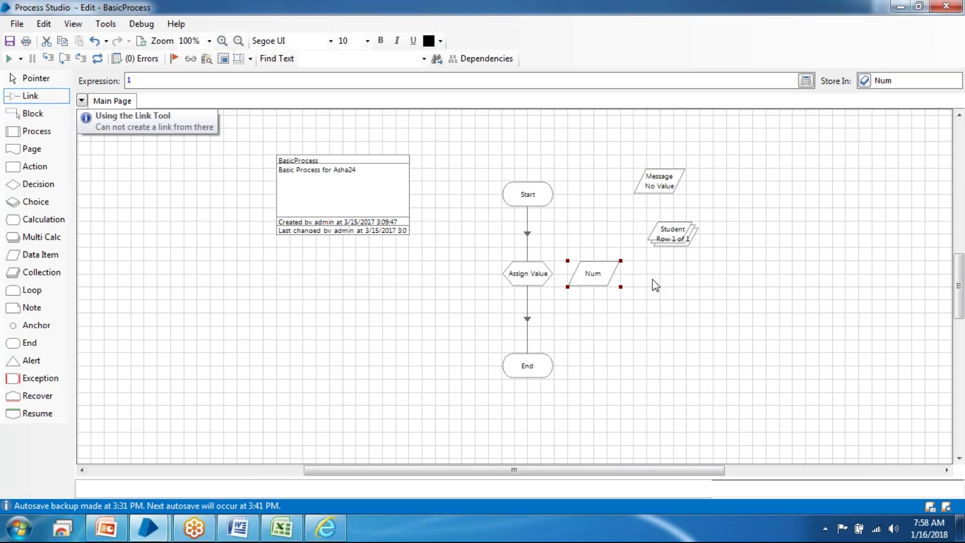
click(38, 80)
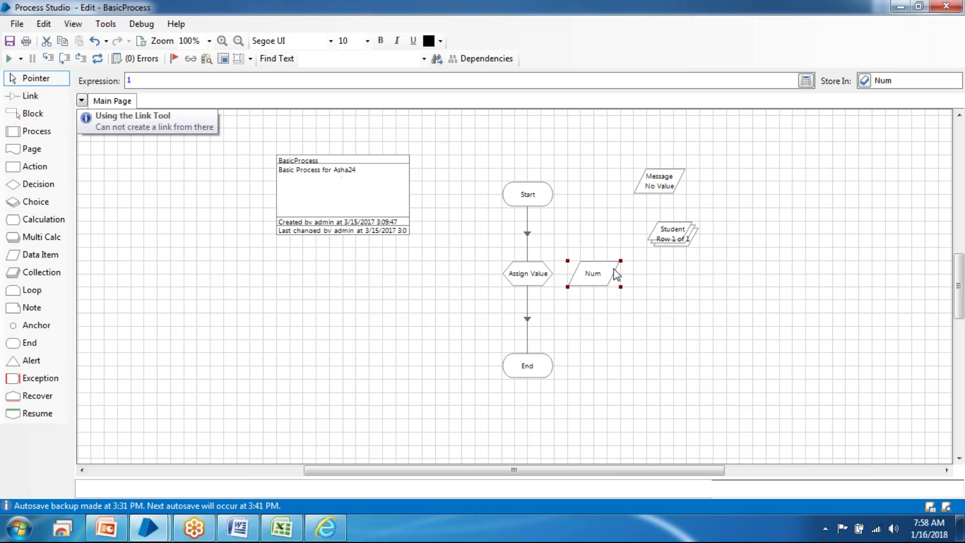
drag(595, 280, 674, 280)
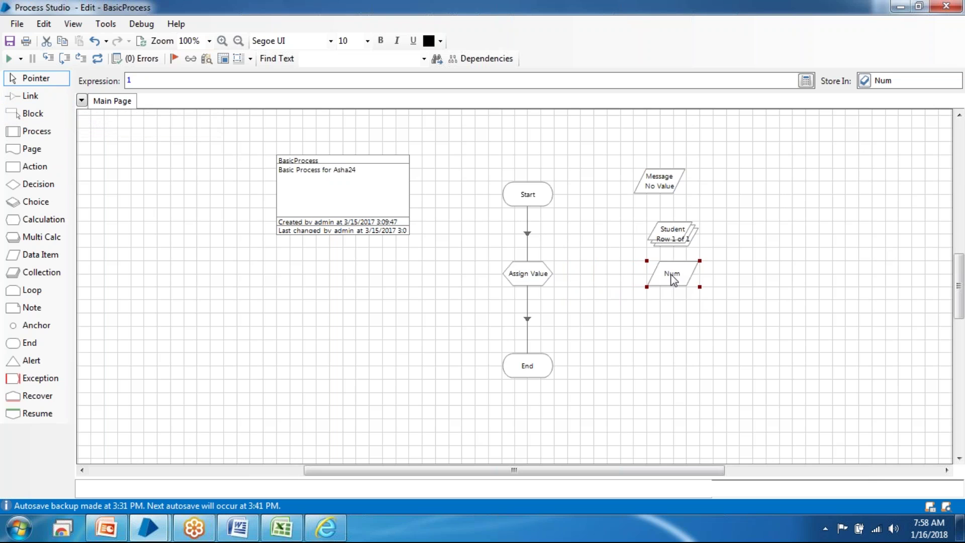
Step: Examine the Num data item's properties, including its data type and exposure options, and close them
double_click(672, 275)
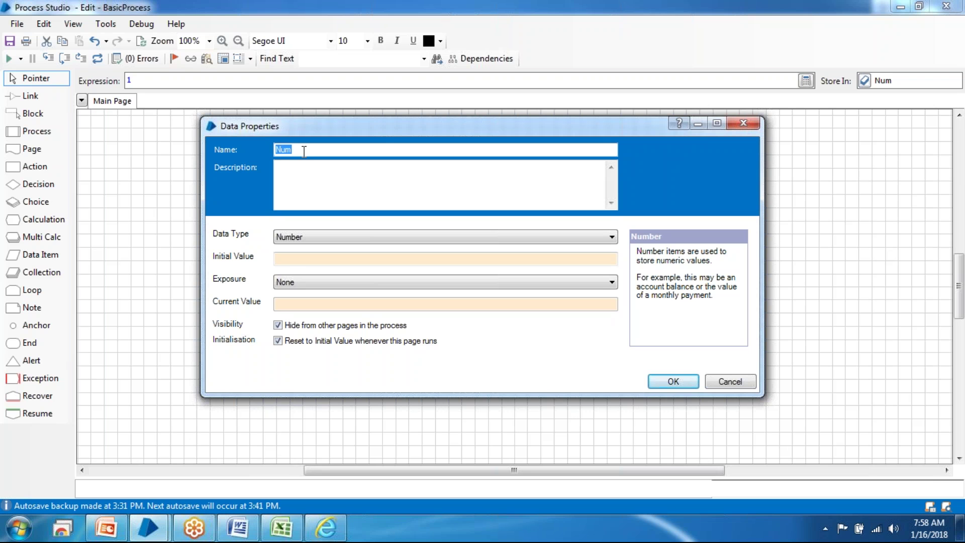
click(292, 284)
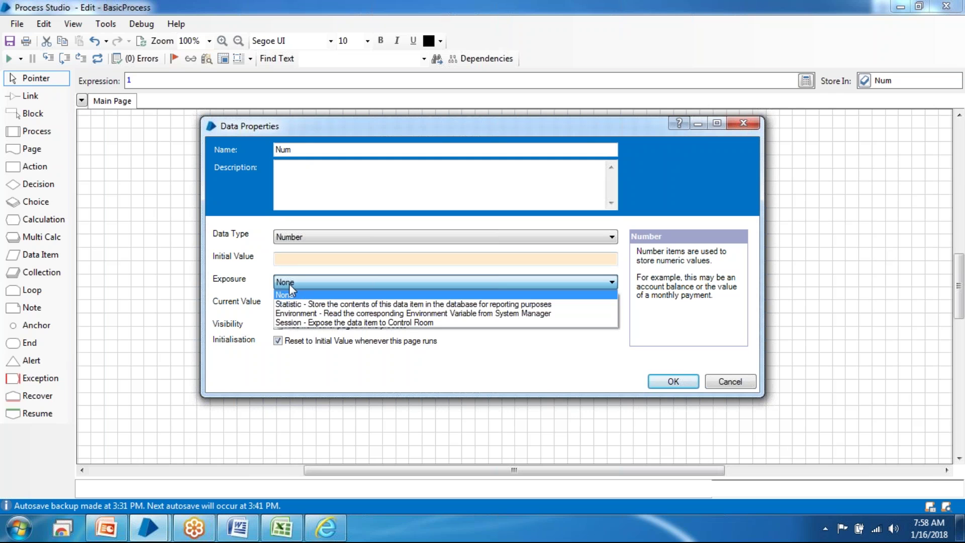
click(289, 284)
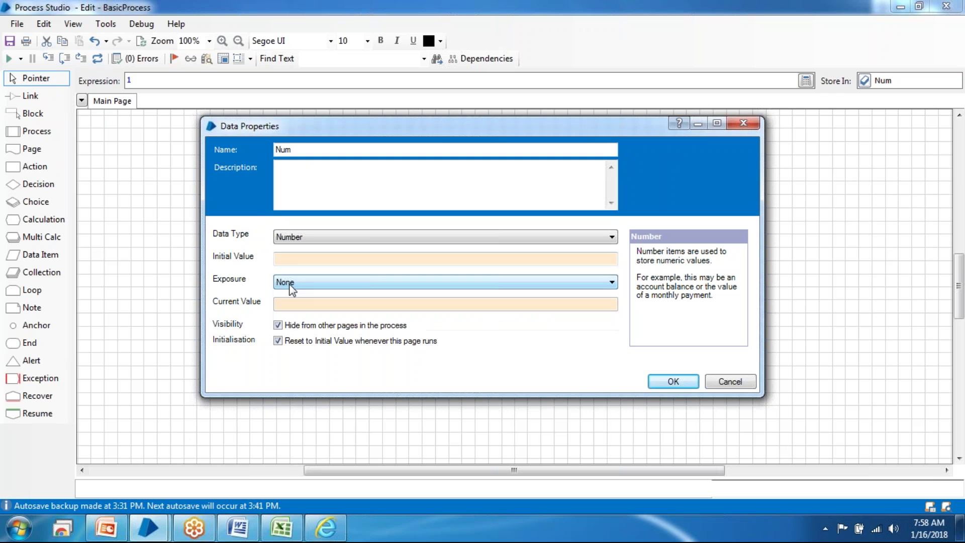
click(656, 385)
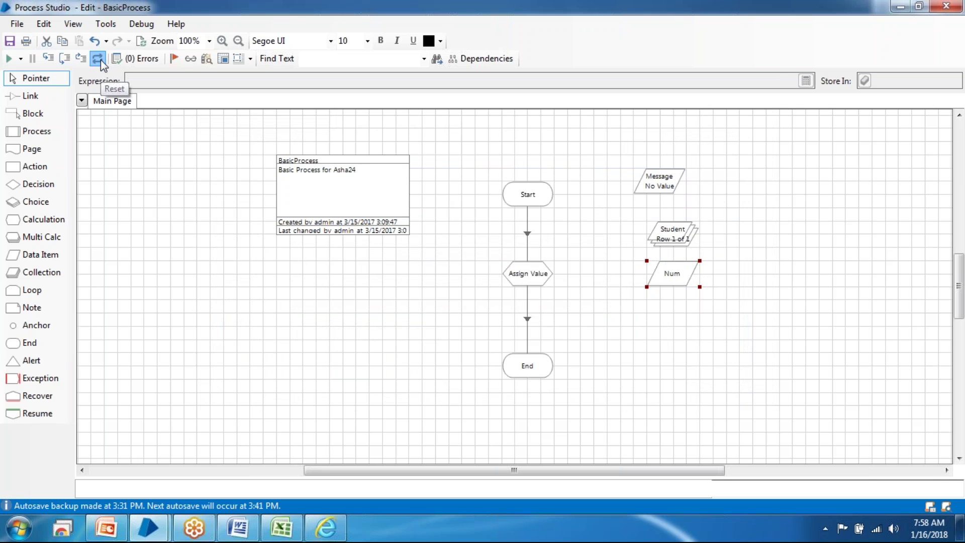
Step: Run the process to the End stage and check the Num data item's current value
click(8, 59)
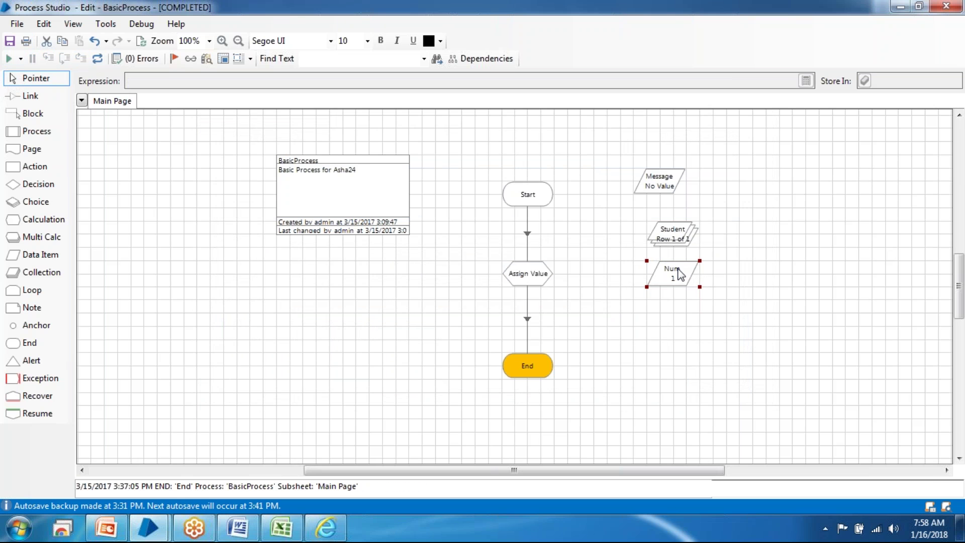
mouse_move(680, 274)
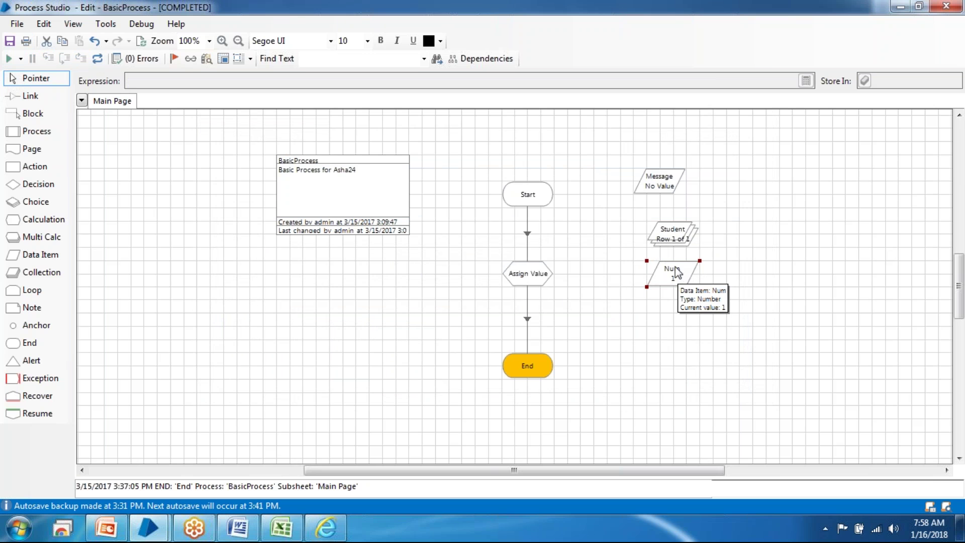
Step: Evaluate the Assign Value expression from the calculation's properties, and reset the process
click(517, 276)
double_click(519, 279)
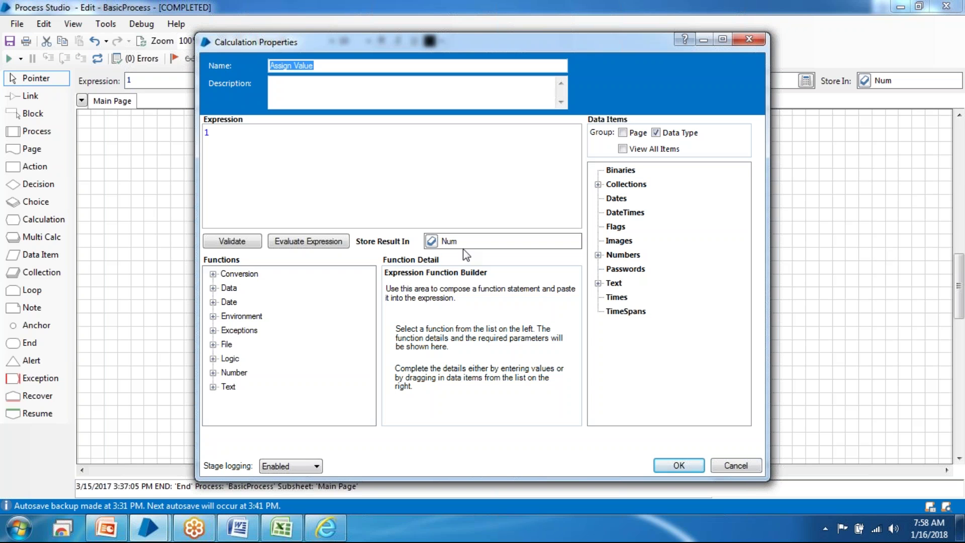
click(319, 249)
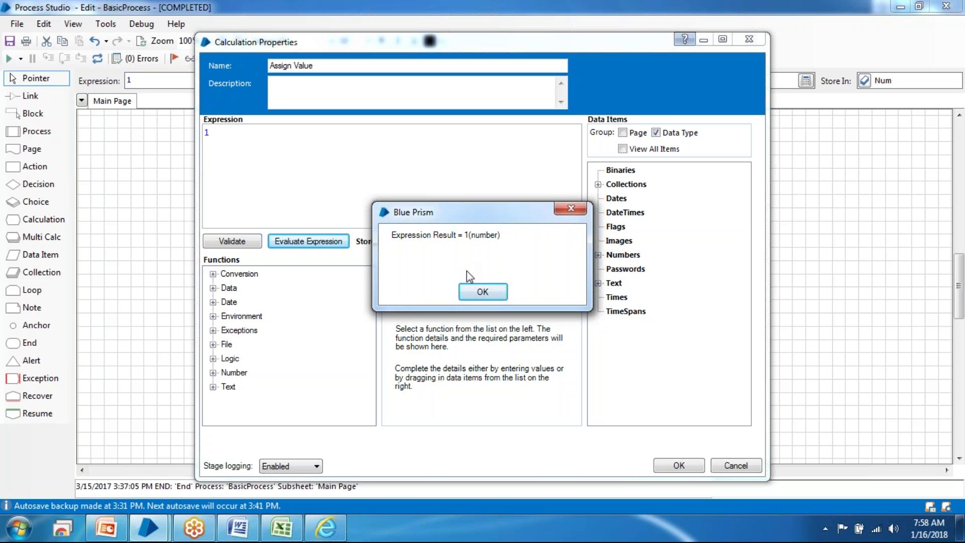
click(483, 291)
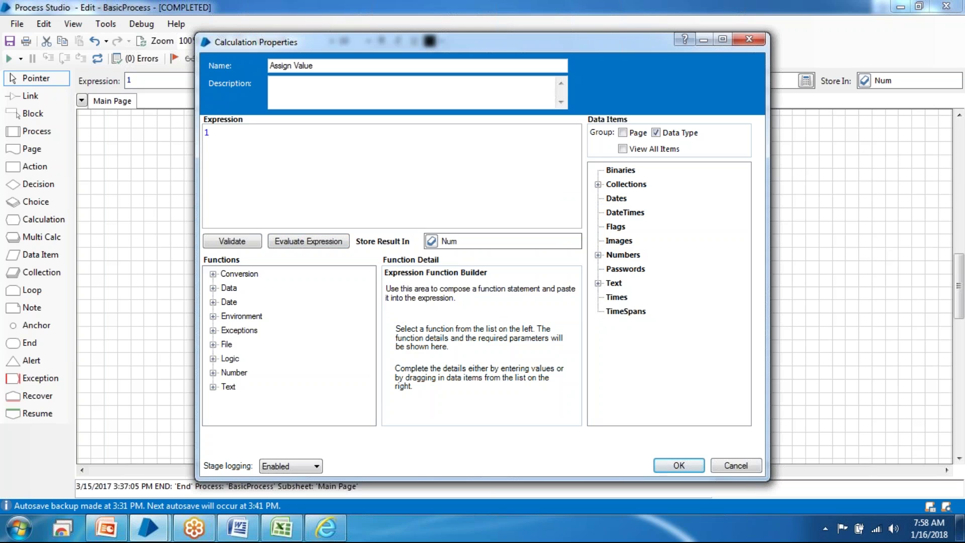
click(691, 463)
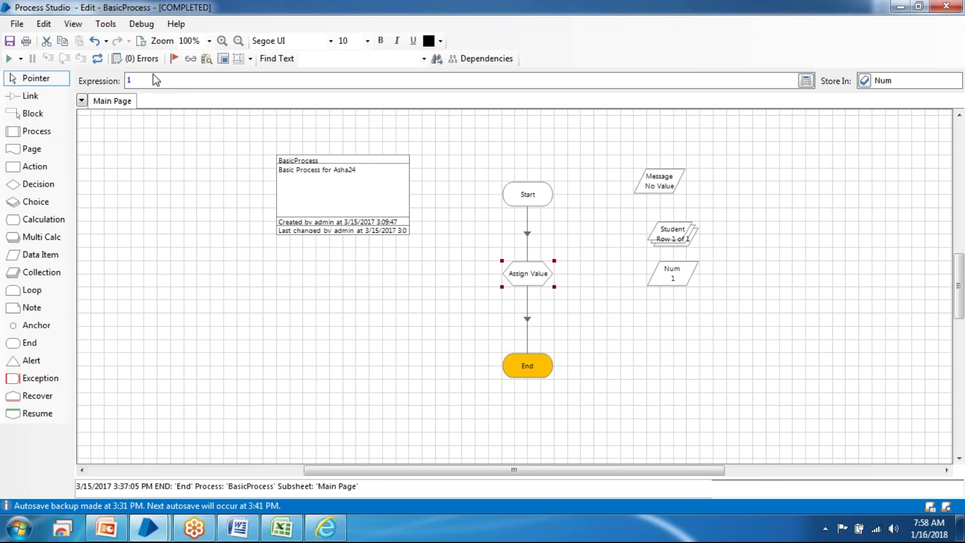
click(98, 58)
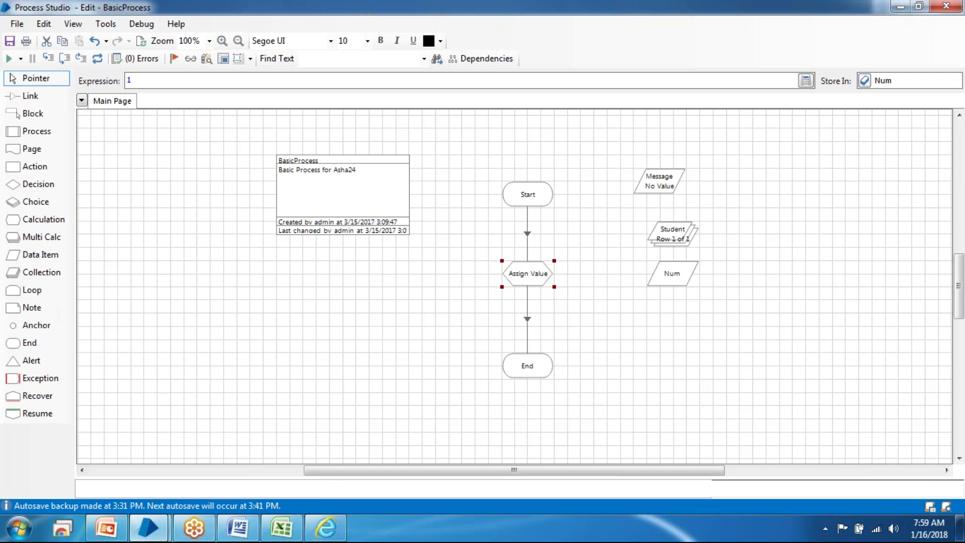
Step: Switch to the RPA_BluePrism.pptx presentation in PowerPoint and start the slide show from slide 7, "Blue Prism - Interest to Role Mapping"
mouse_move(142, 539)
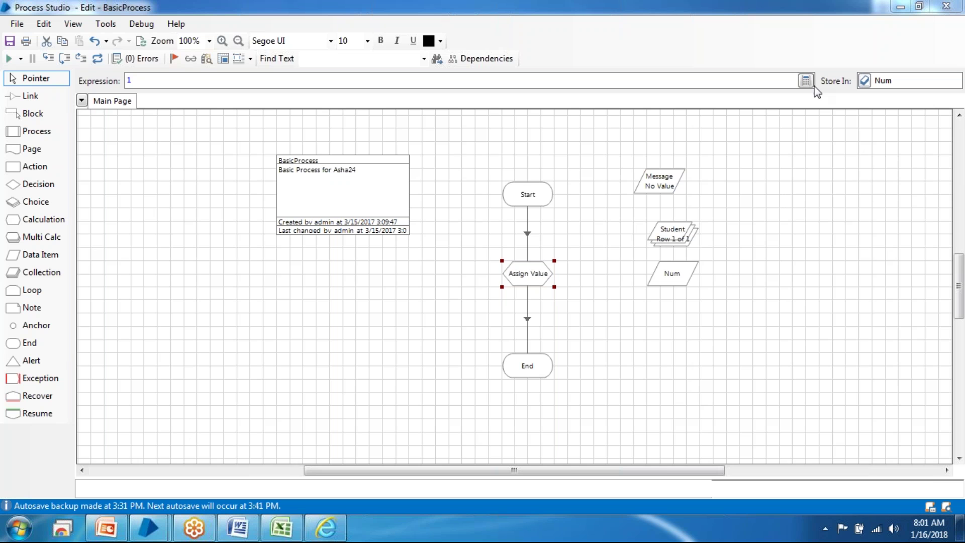
mouse_move(148, 528)
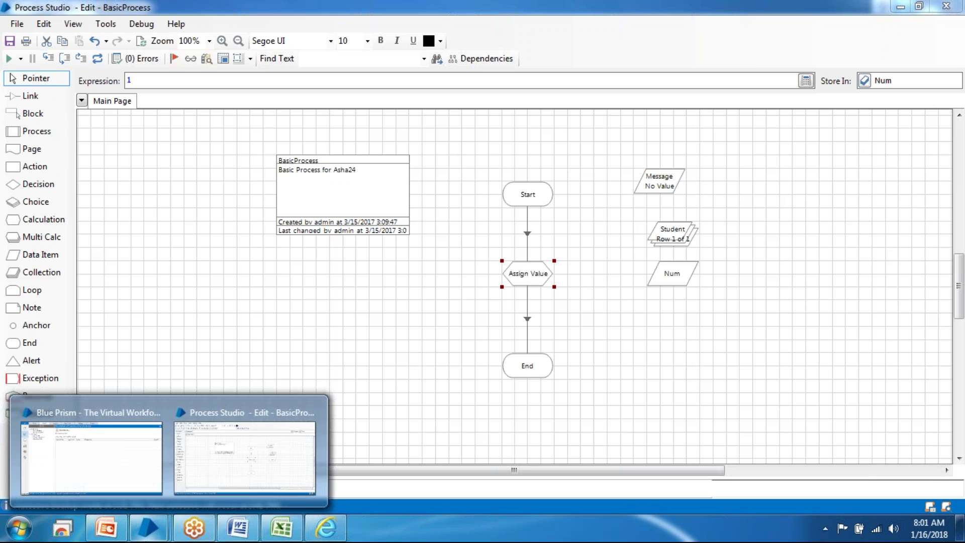
mouse_move(172, 495)
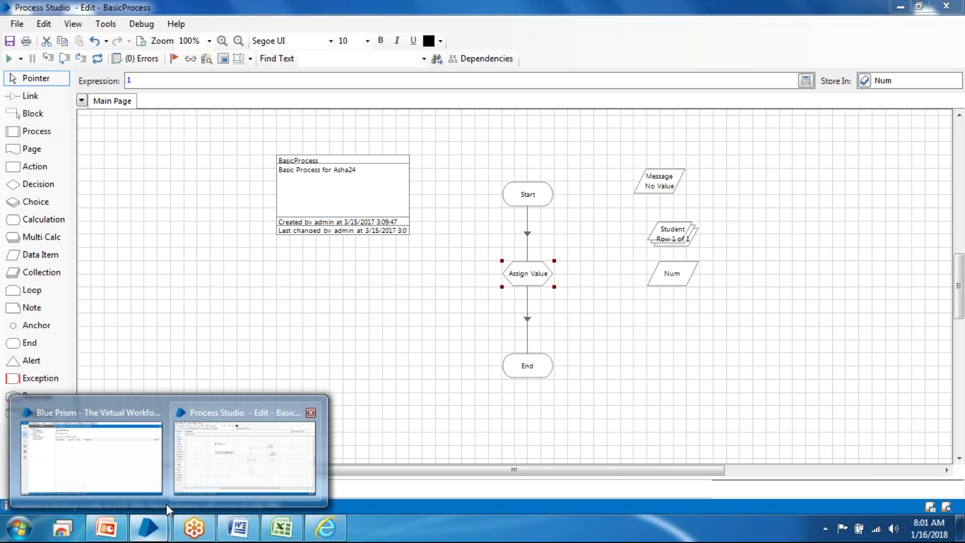
click(106, 528)
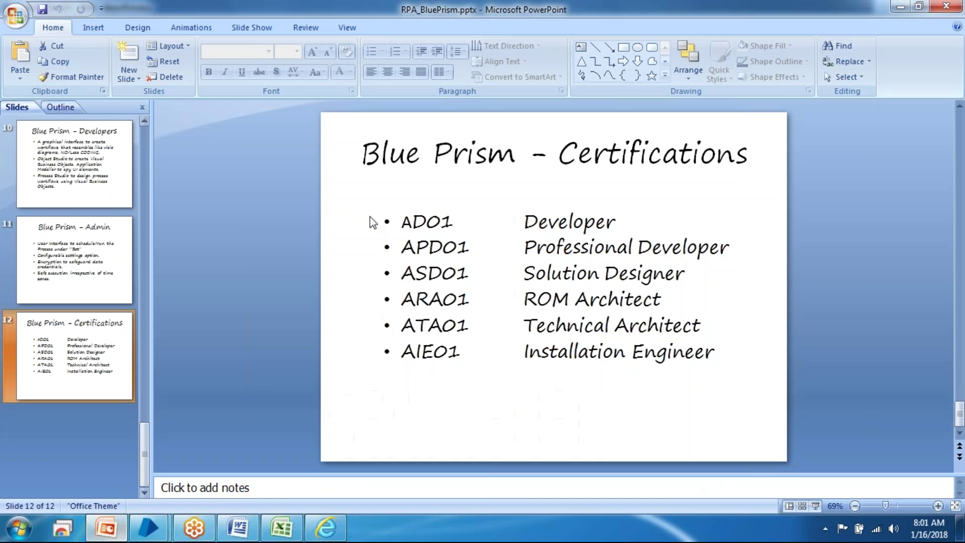
click(91, 257)
key(Up)
key(Up)
key(Up)
key(Up)
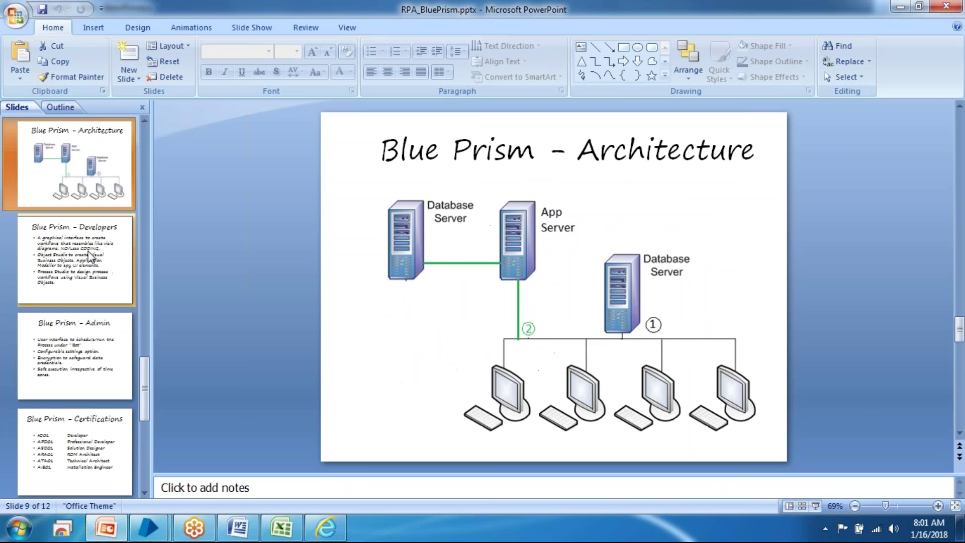
key(Down)
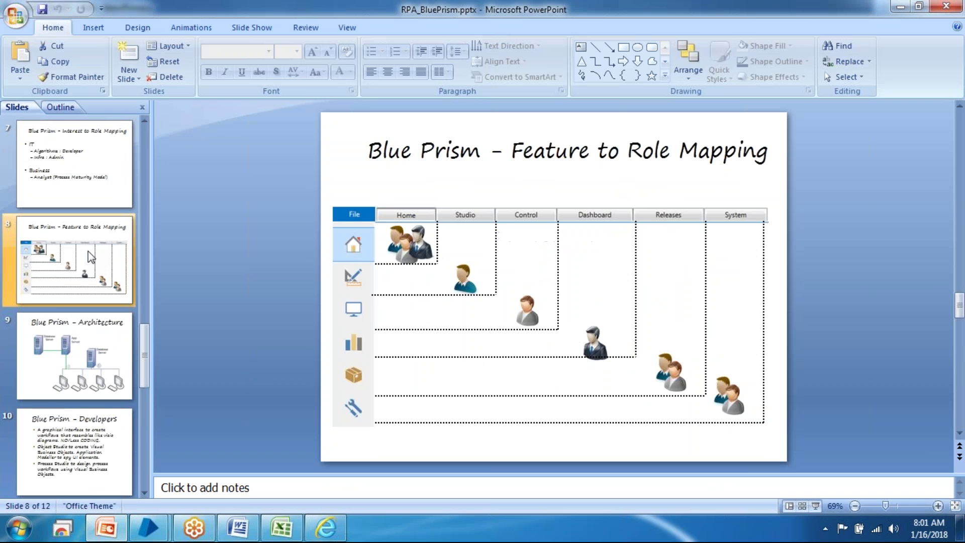
key(Up)
key(Up)
key(Down)
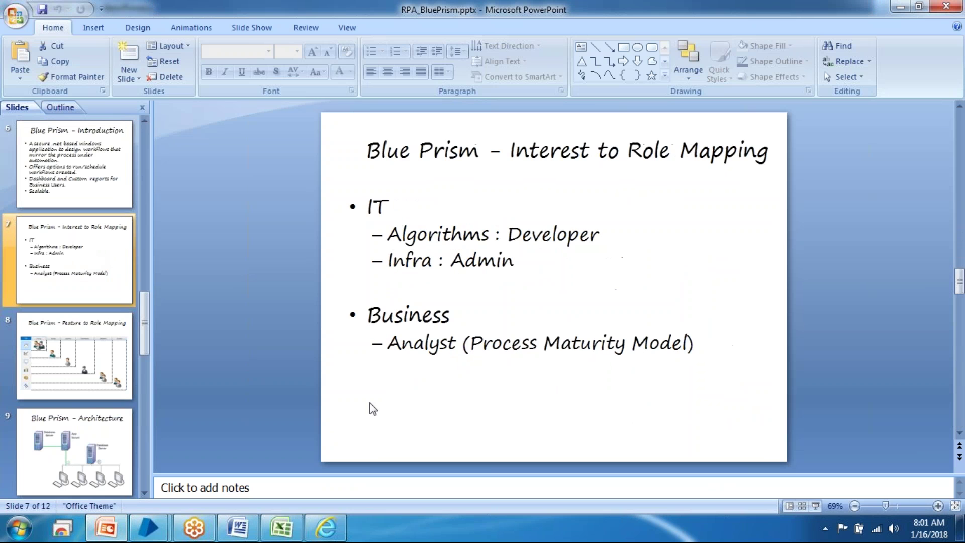
click(817, 506)
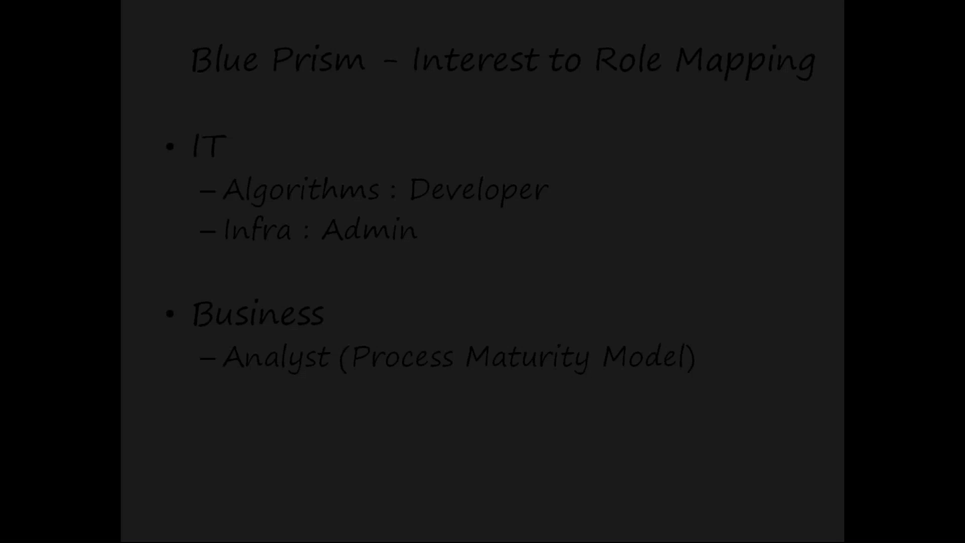